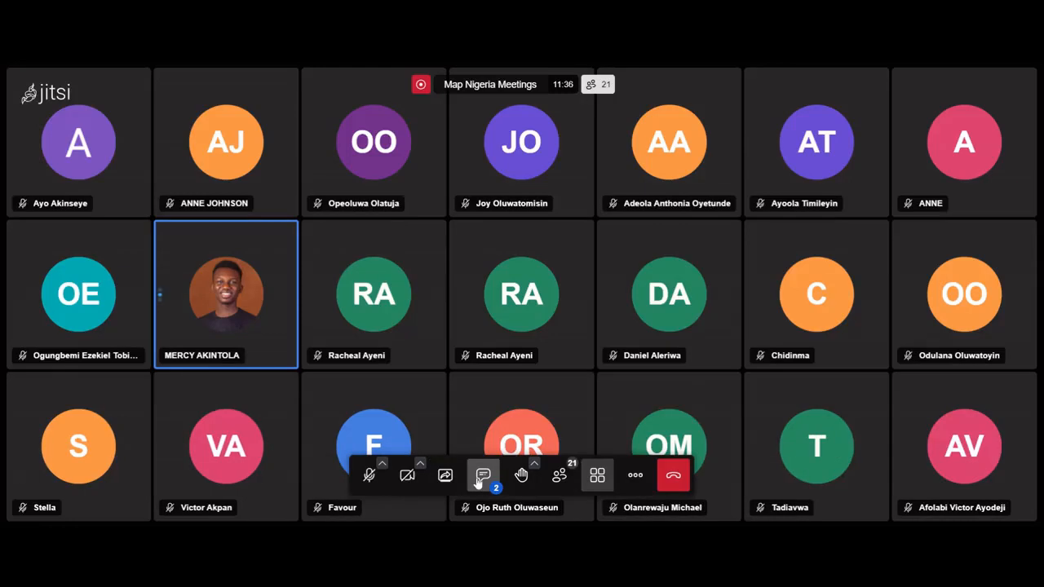
# Open the meeting chat and send a 'No Problems' reply addressed to the participant who apologized about the recording.
pyautogui.click(483, 474)
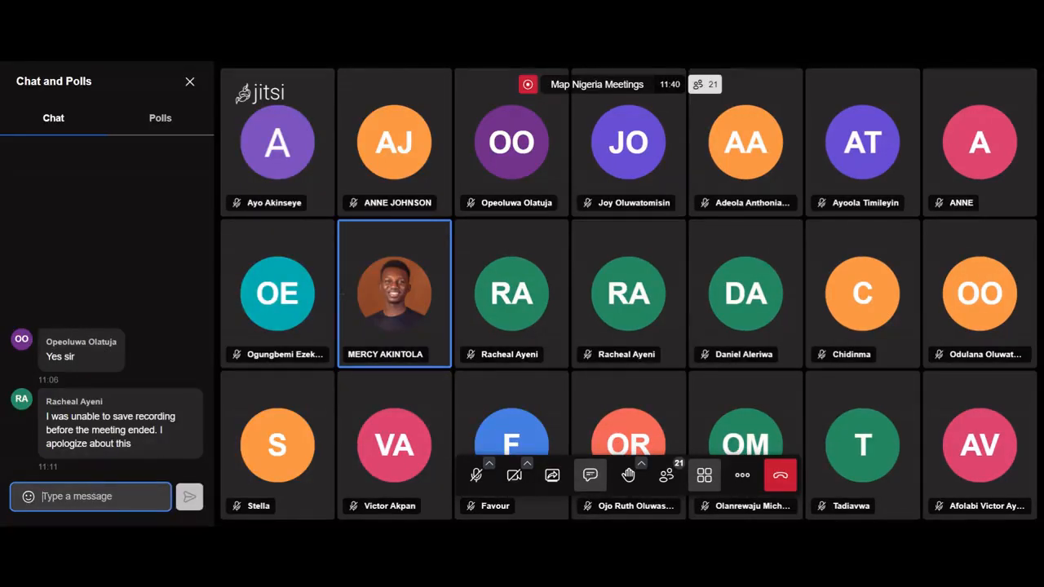
pyautogui.write('No Pro')
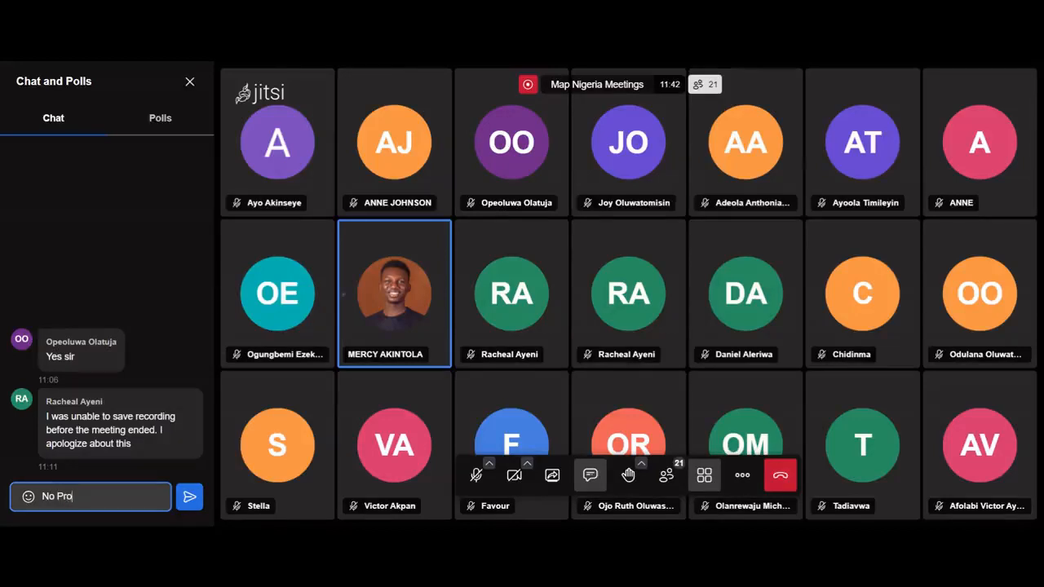
pyautogui.write('blems ')
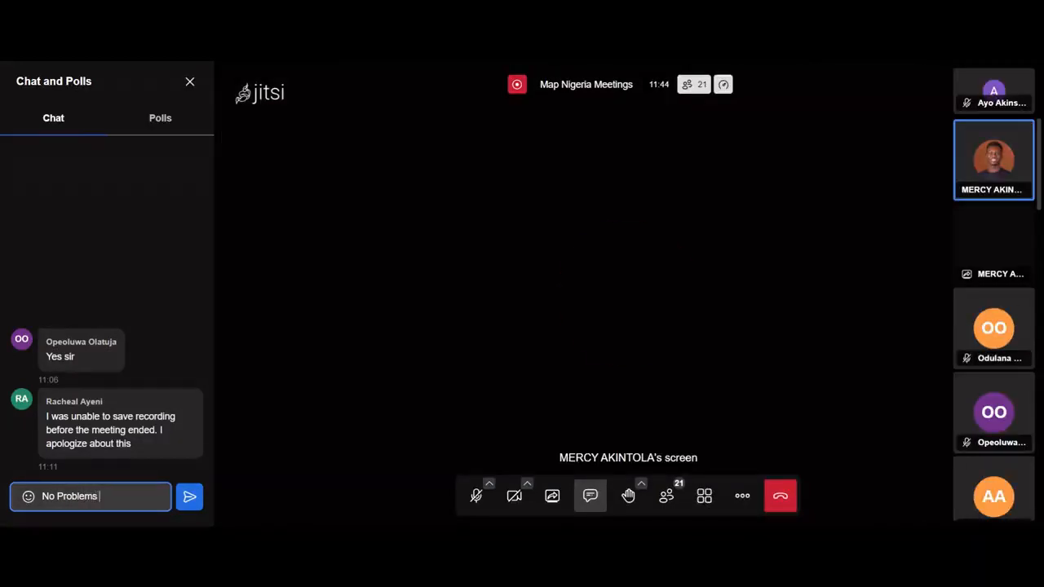
pyautogui.write('Rachea')
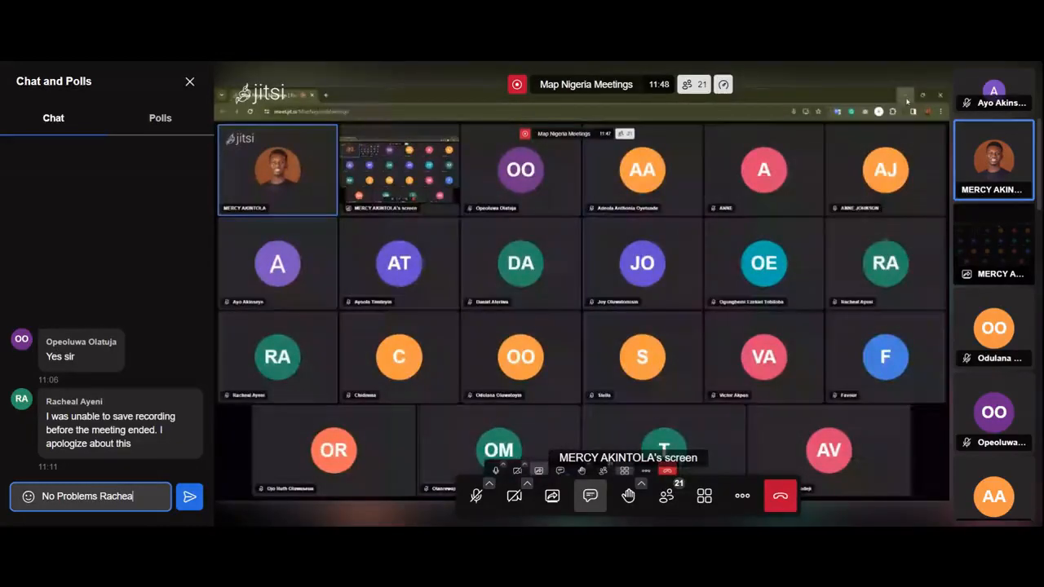
pyautogui.write('l')
pyautogui.press('Return')
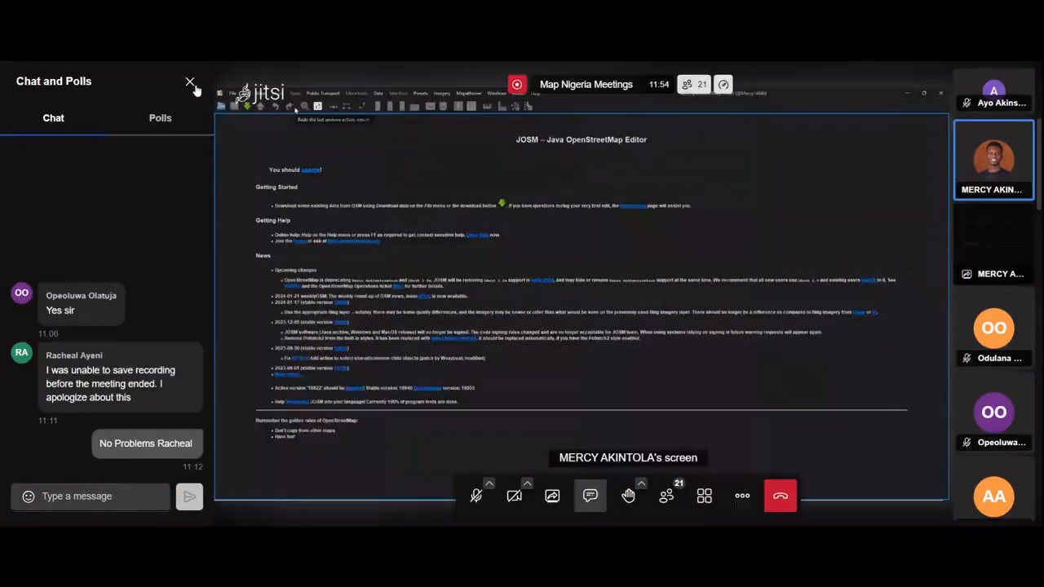
# Close the chat panel, dismiss the recording notification, and toggle tile view on and back off.
pyautogui.click(190, 82)
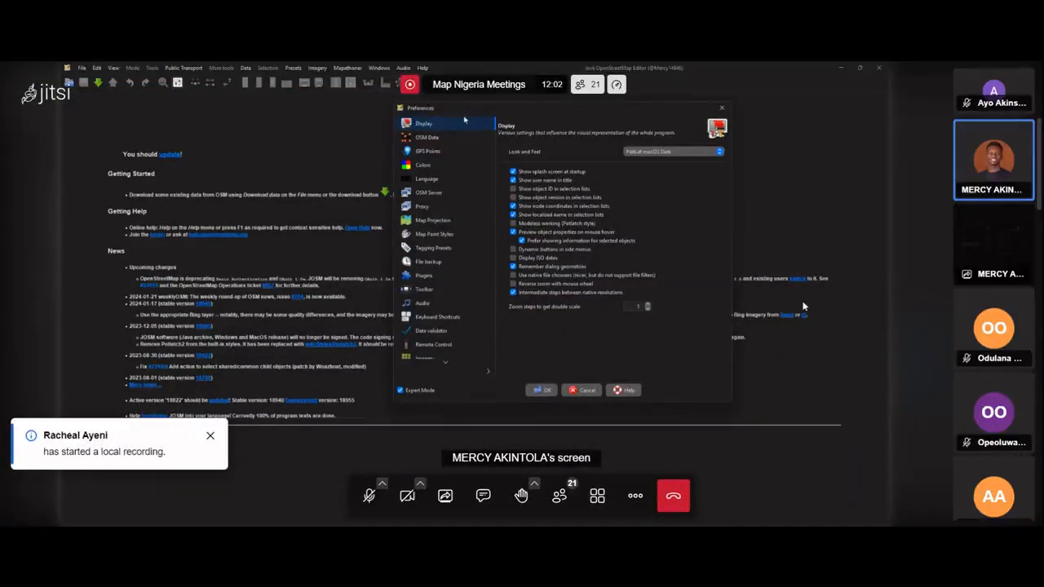
pyautogui.click(209, 434)
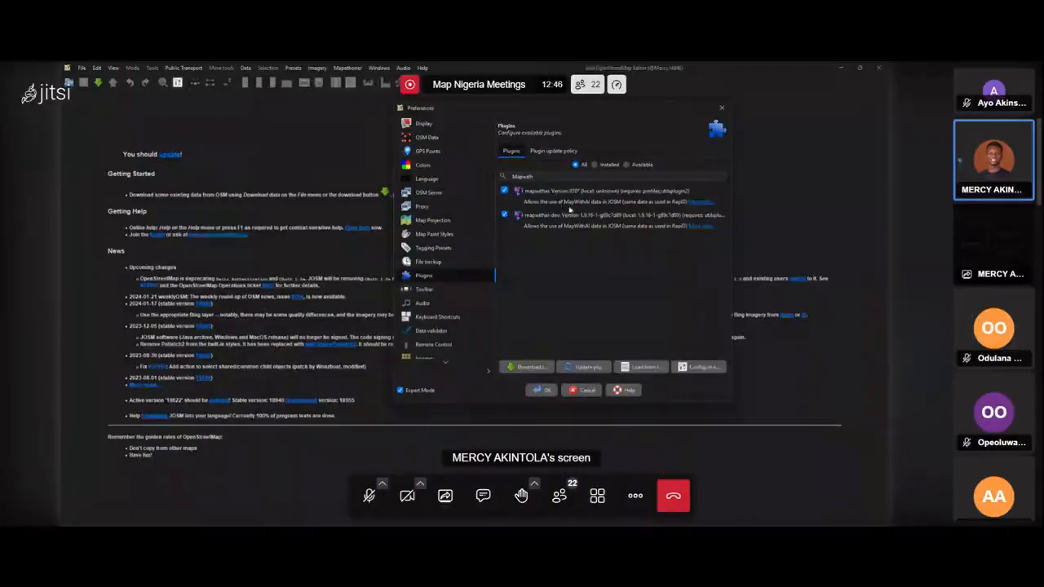
pyautogui.click(598, 496)
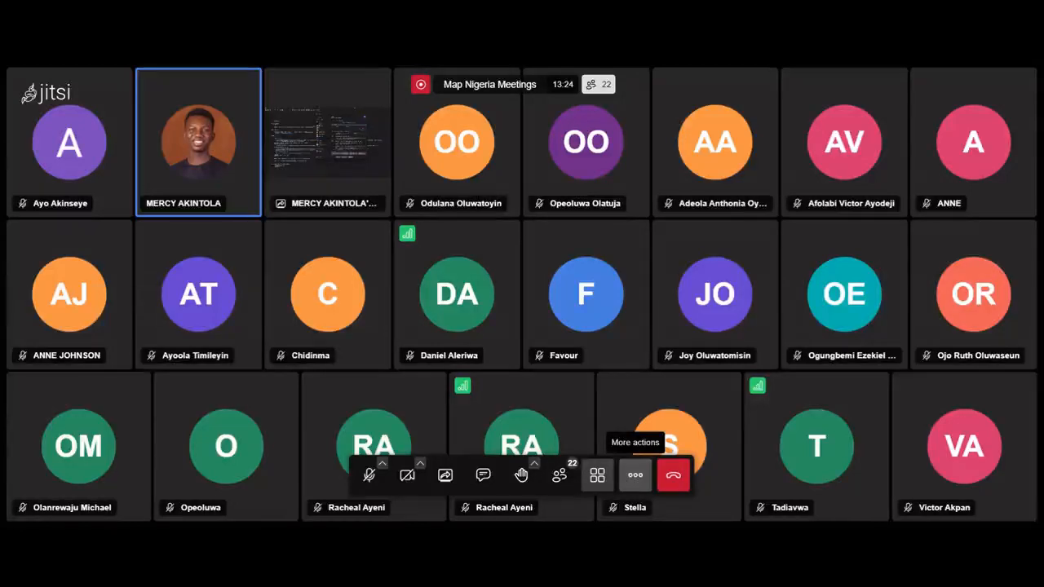
pyautogui.click(596, 474)
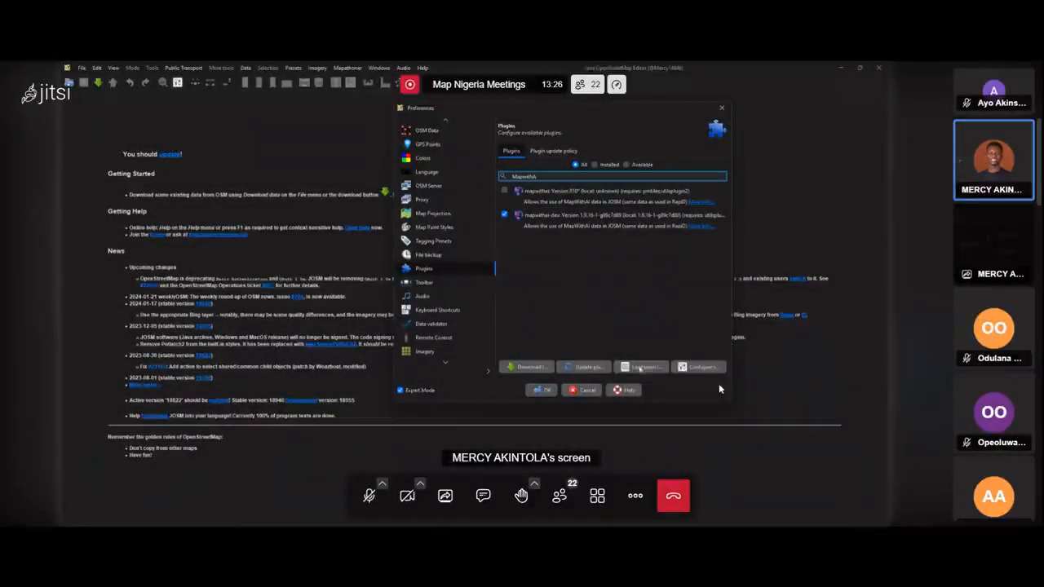
# Confirm the plugin preferences with the MapWithAI plugin enabled and restart the editor.
pyautogui.click(543, 391)
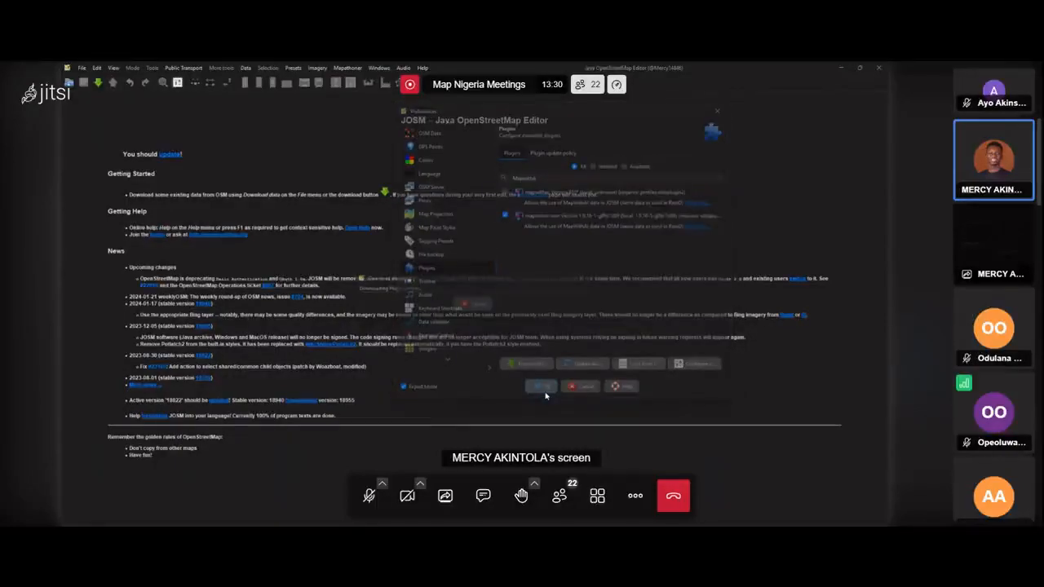
pyautogui.click(522, 315)
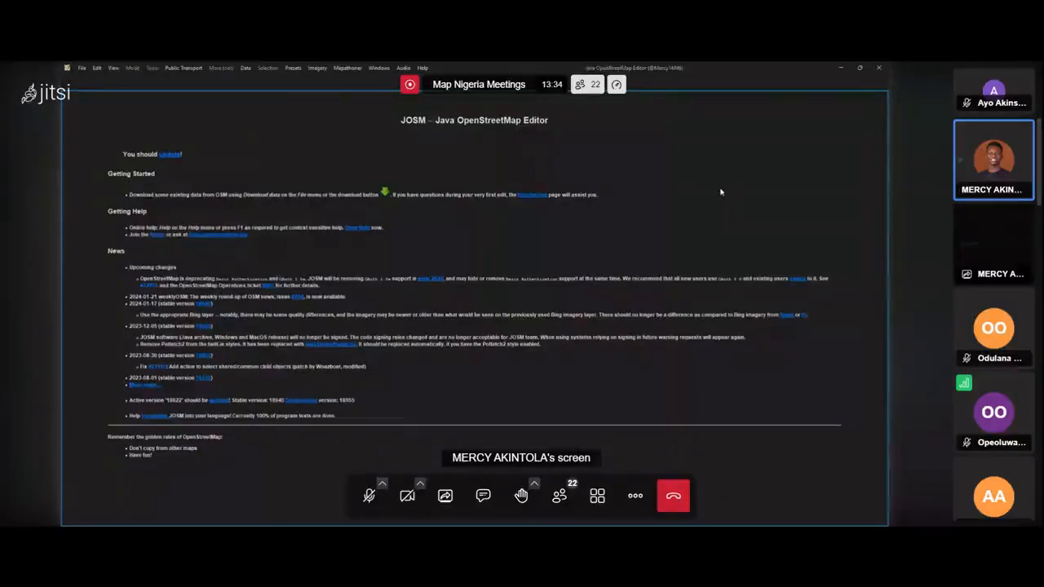
pyautogui.click(96, 68)
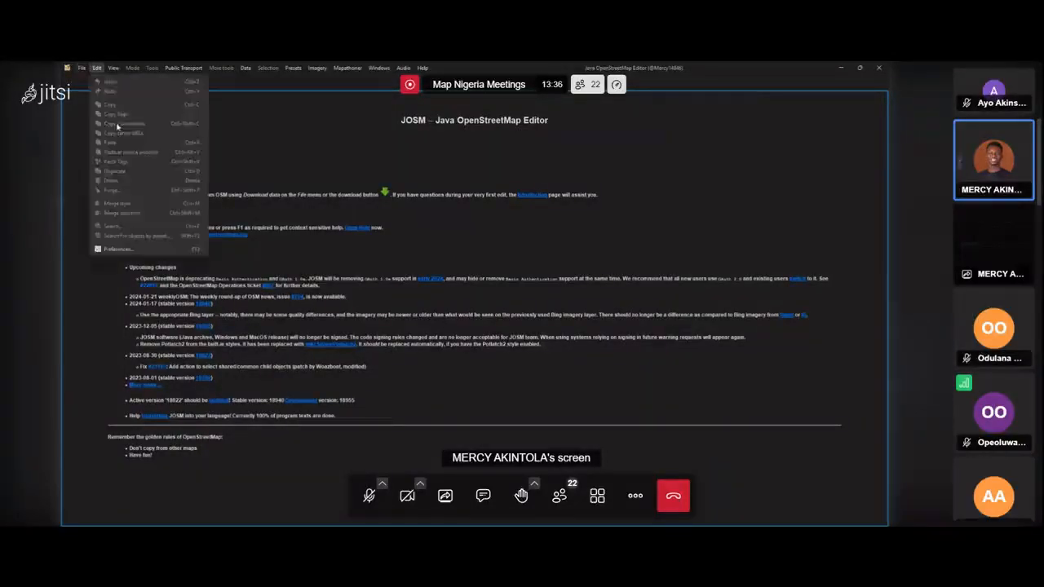
pyautogui.moveTo(82, 67)
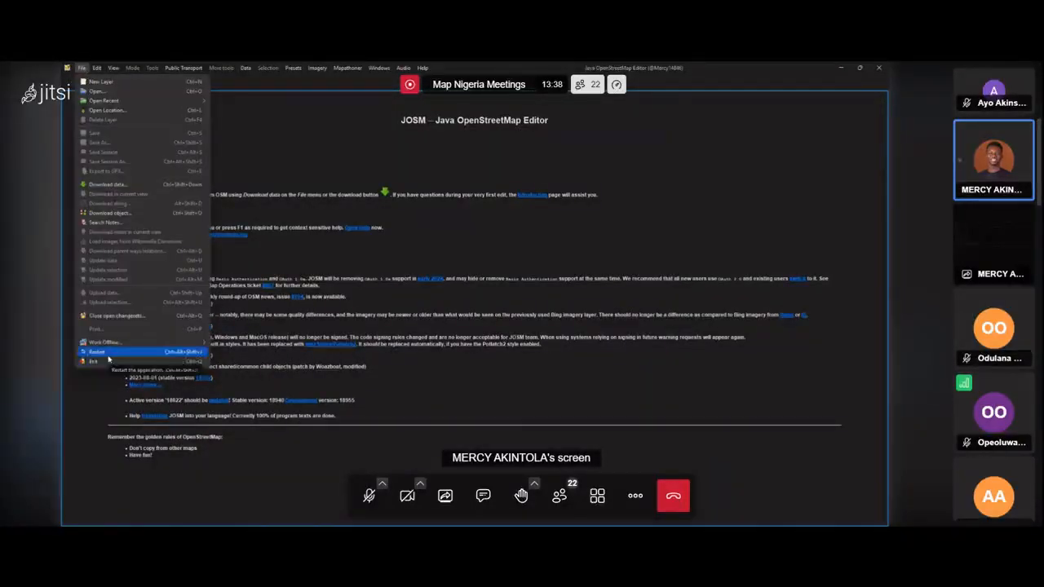
pyautogui.click(110, 355)
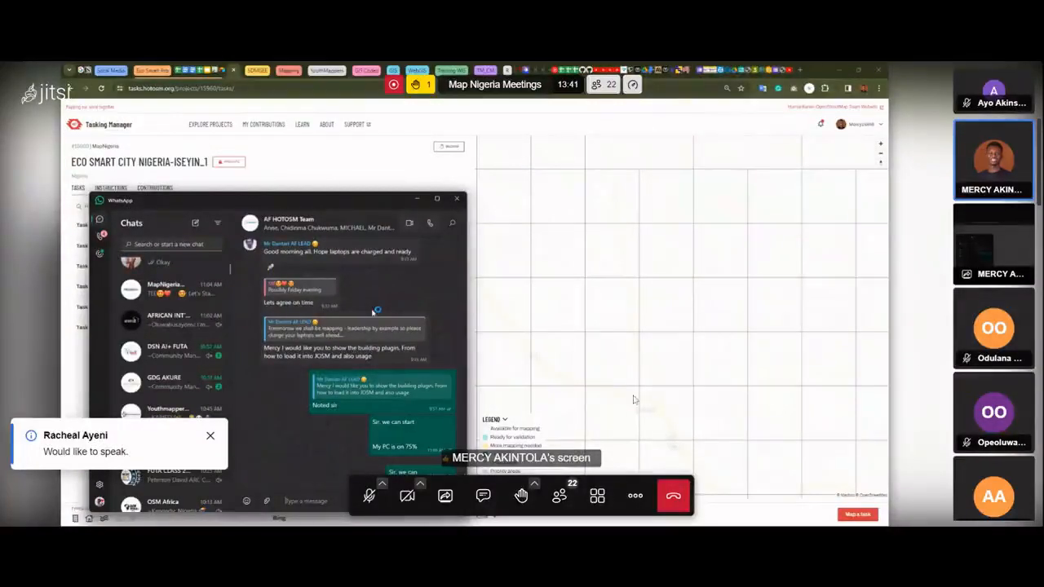
# Dismiss the speaking notification, cancel restoring the unsaved data layers, and minimize the editor.
pyautogui.click(210, 436)
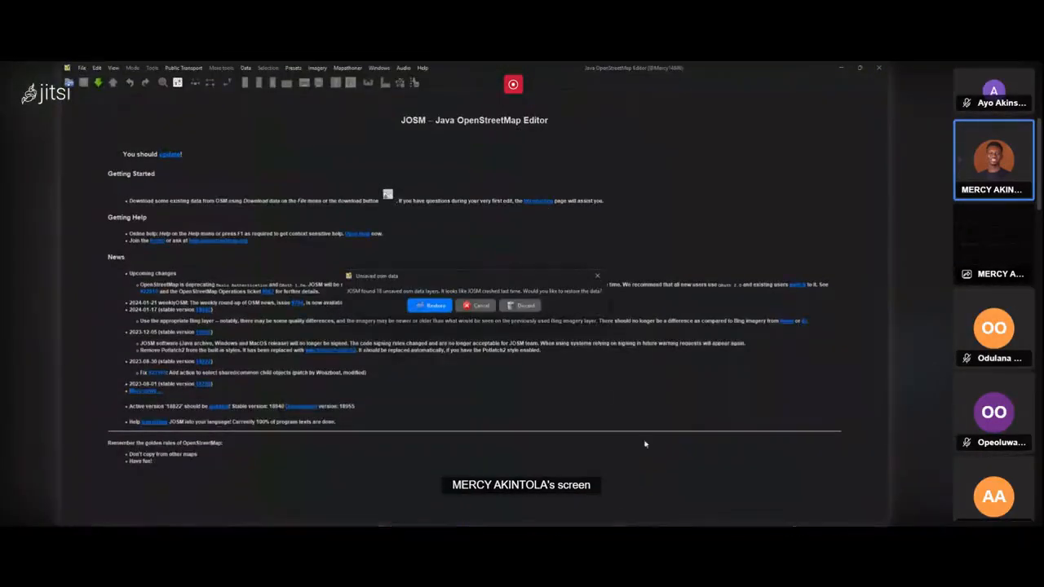
pyautogui.click(481, 307)
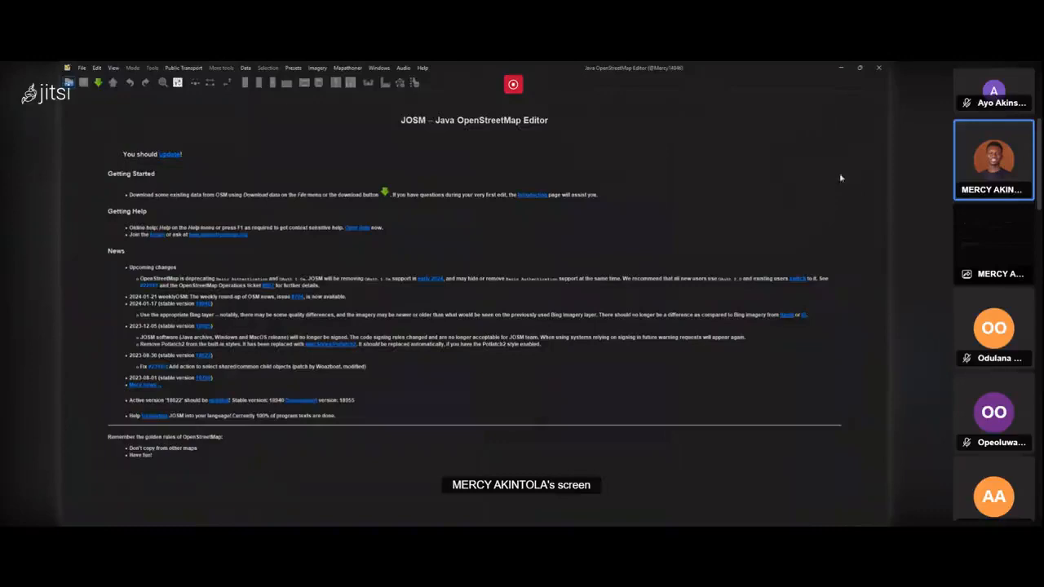
pyautogui.click(840, 68)
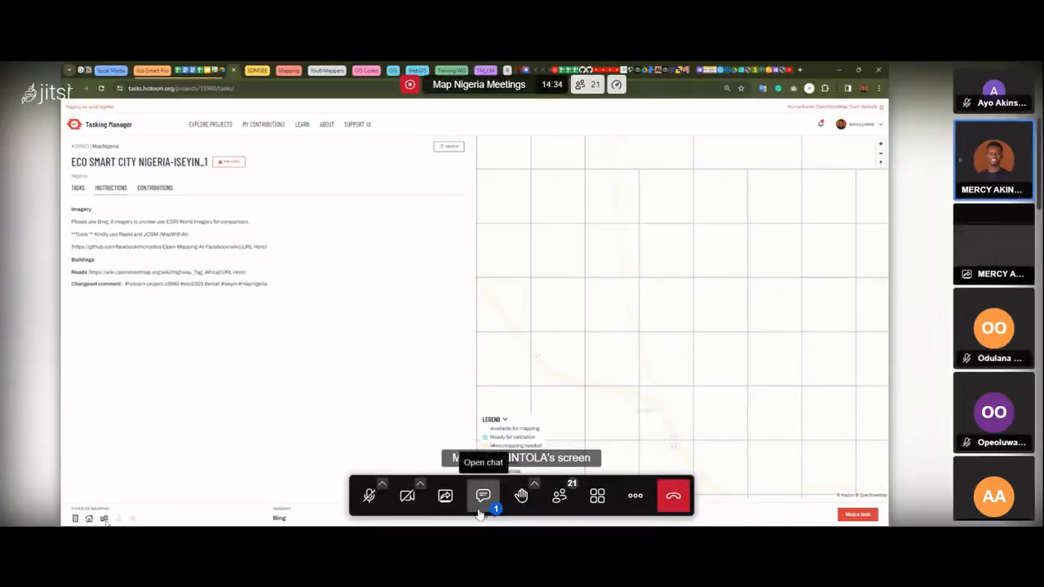
# Check the meeting chat, then toggle the microphone on and off to talk to the group.
pyautogui.click(482, 497)
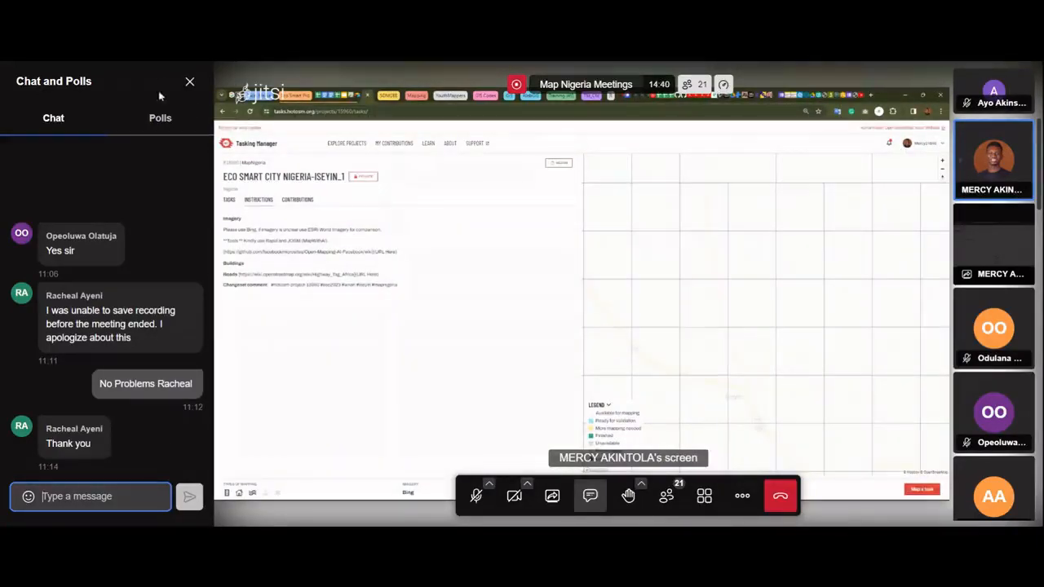
pyautogui.click(189, 84)
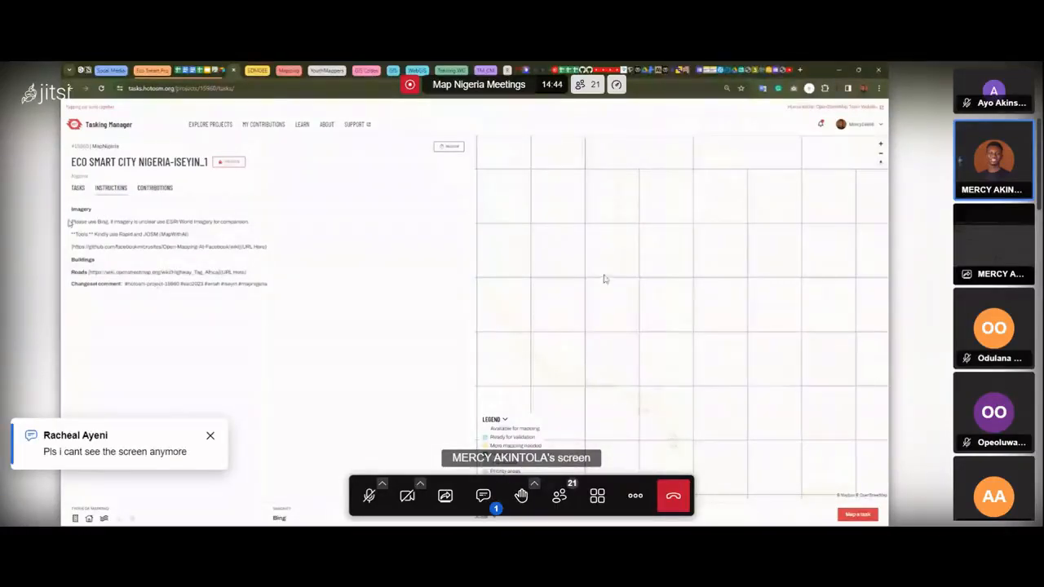
pyautogui.click(376, 498)
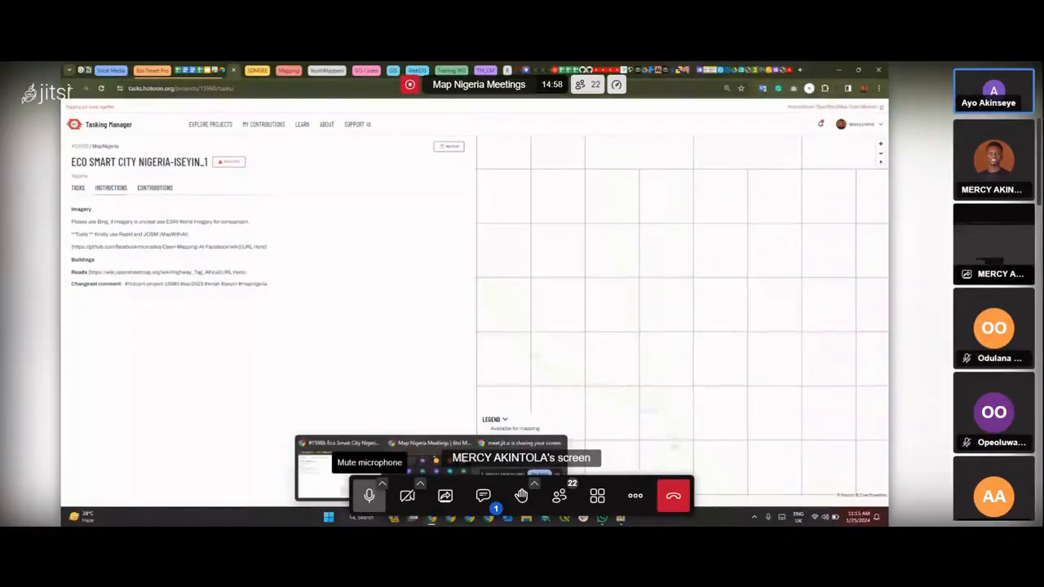
pyautogui.click(369, 496)
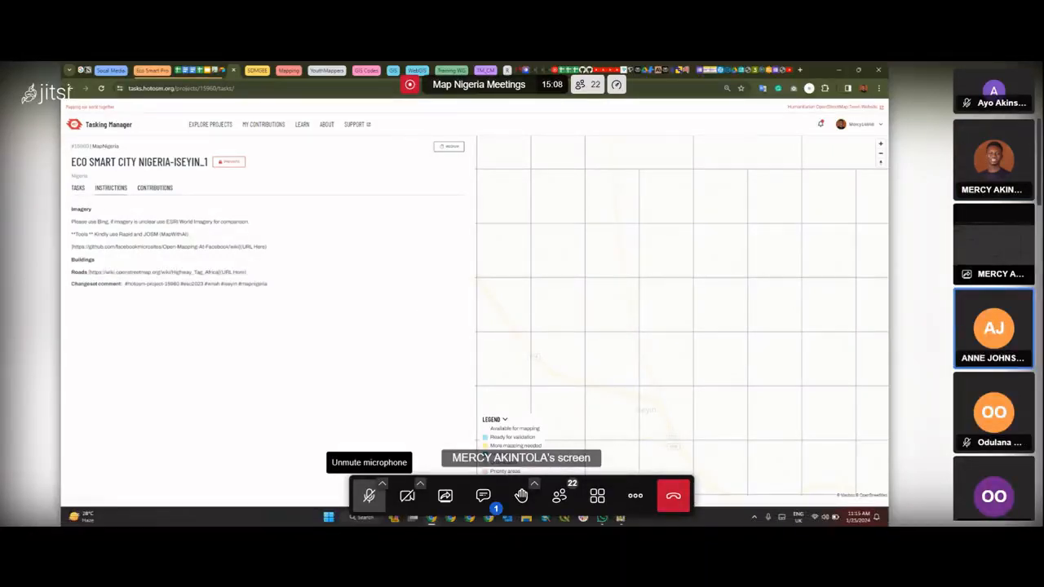
pyautogui.click(370, 498)
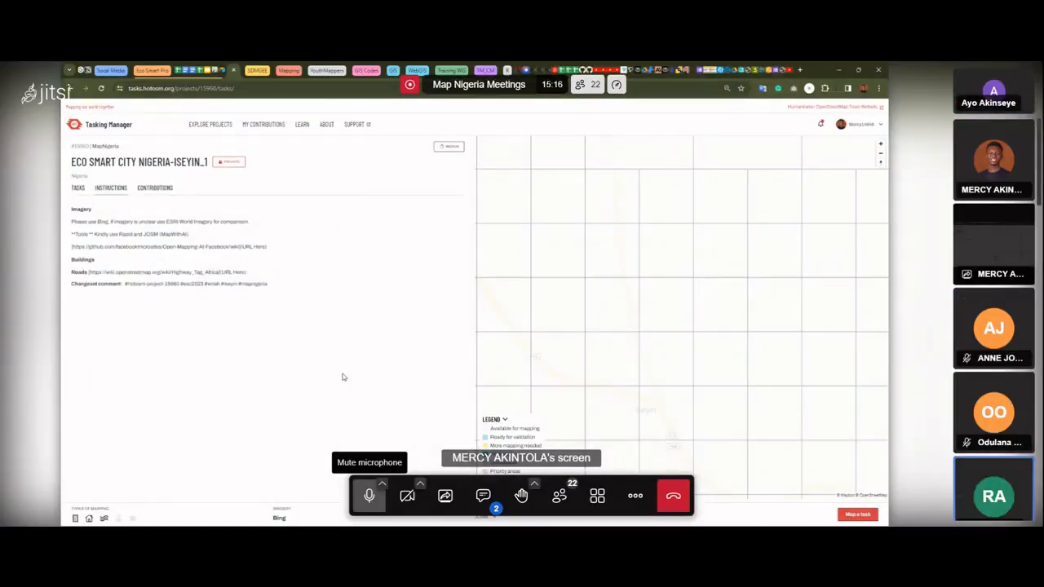
pyautogui.click(370, 496)
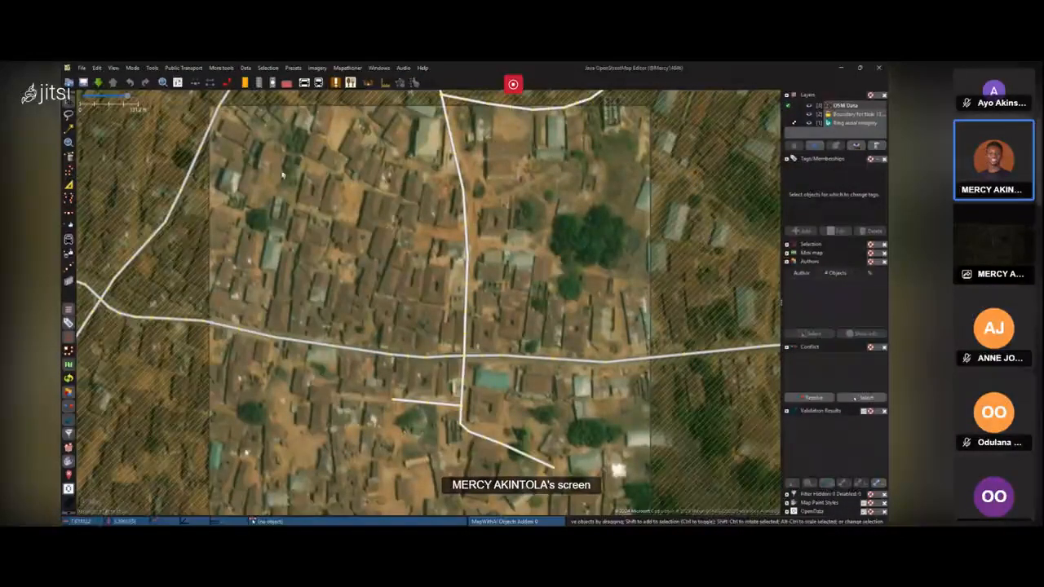
pyautogui.press('b')
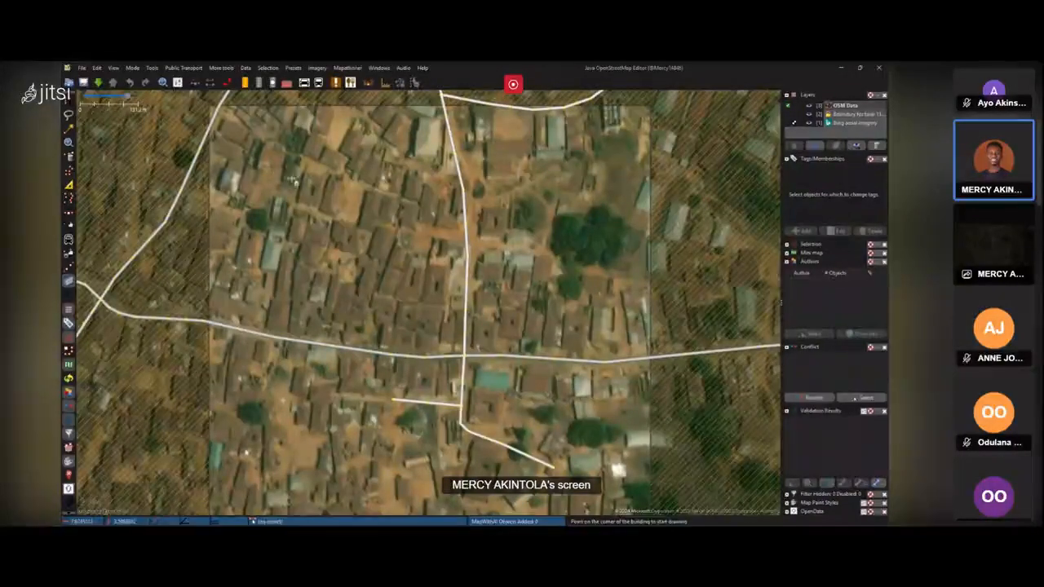
pyautogui.press('s')
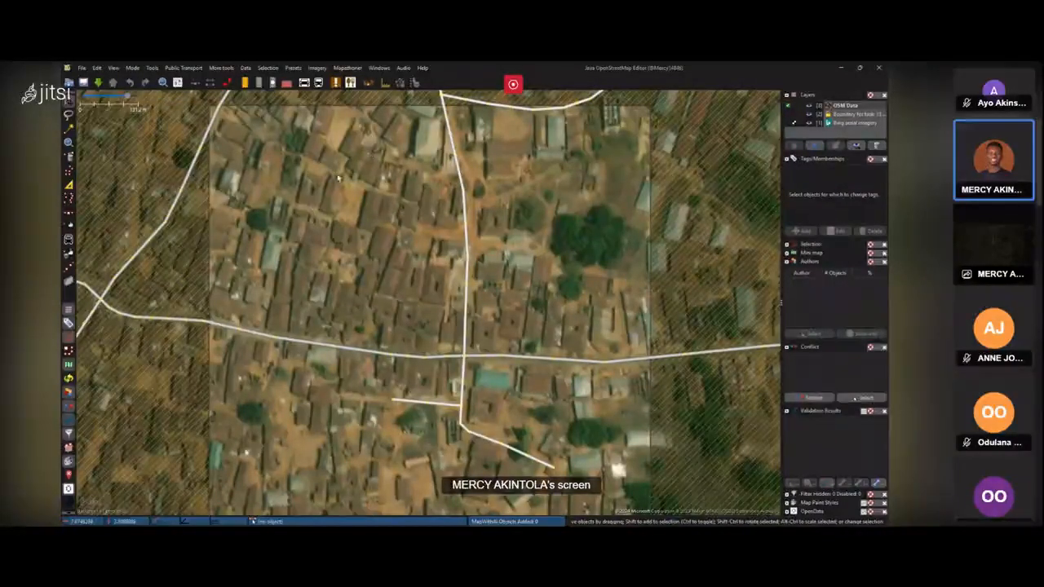
pyautogui.scroll(-1, 504, 273)
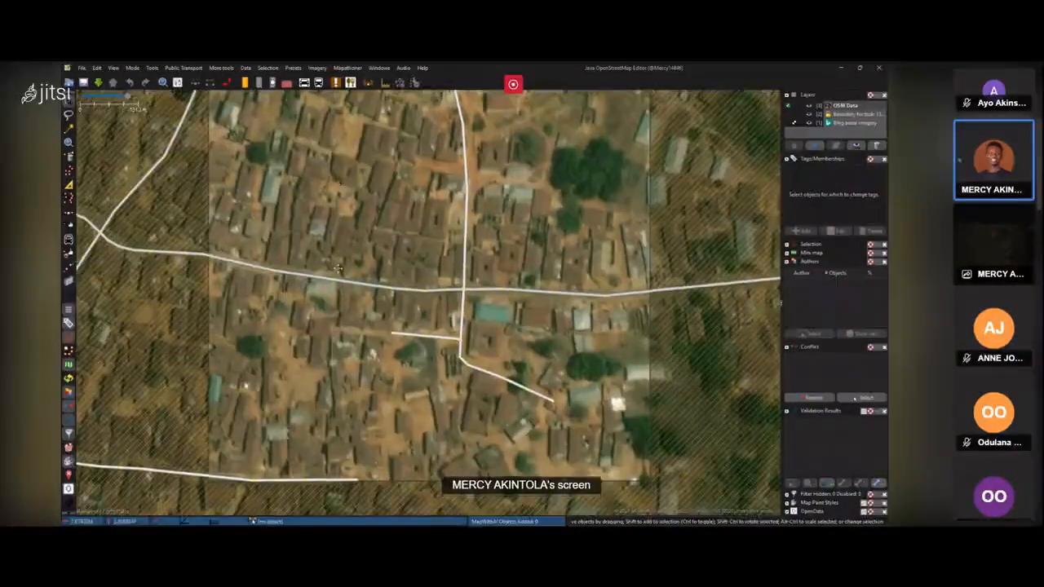
pyautogui.scroll(1, 239, 146)
# Download MapWithAI data for the current view from the MapWithAI submenu.
pyautogui.click(247, 68)
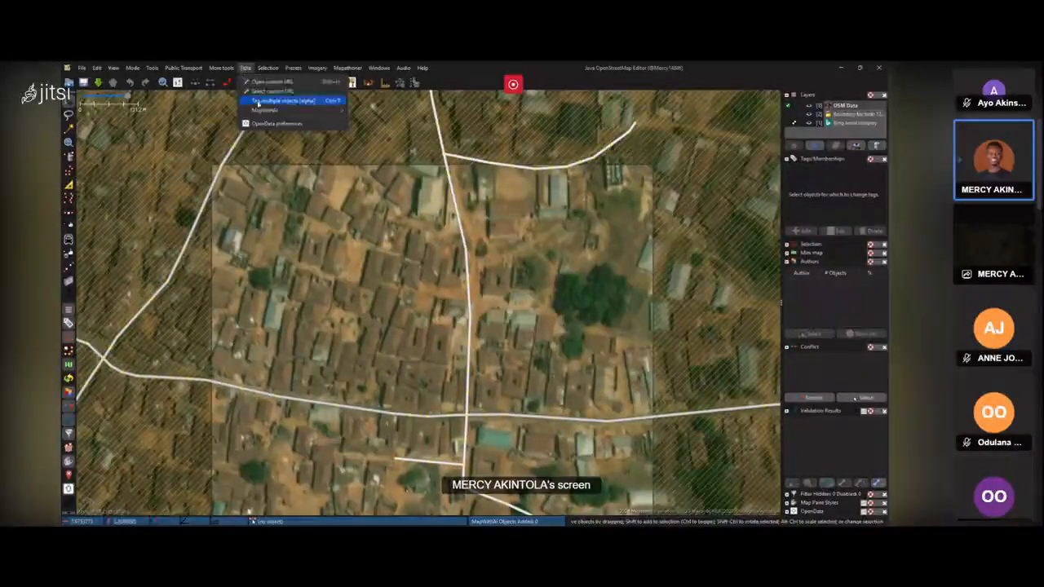
pyautogui.moveTo(262, 111)
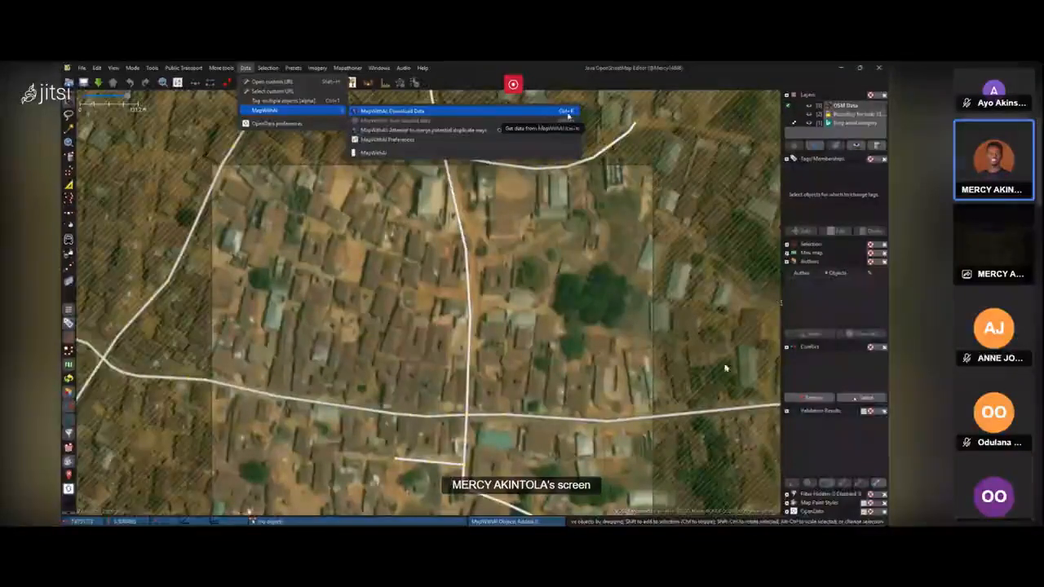
pyautogui.click(387, 230)
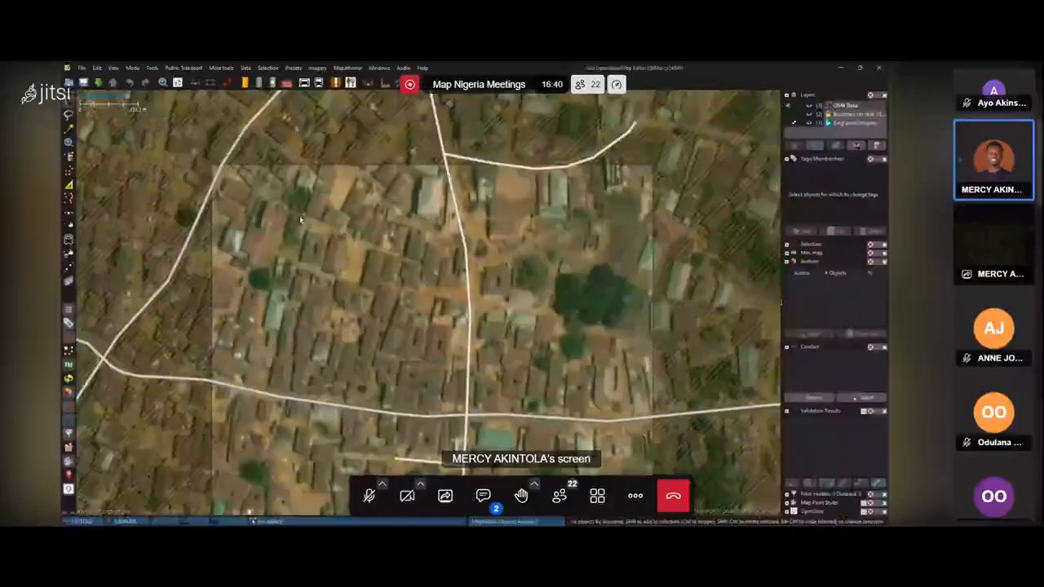
pyautogui.click(246, 68)
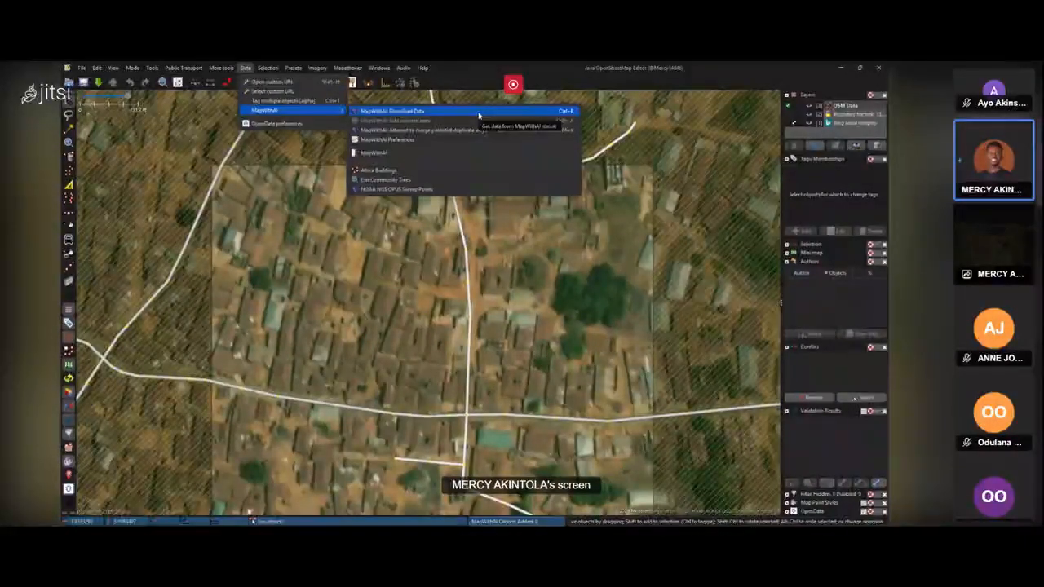
pyautogui.moveTo(399, 267); pyautogui.dragTo(400, 227)
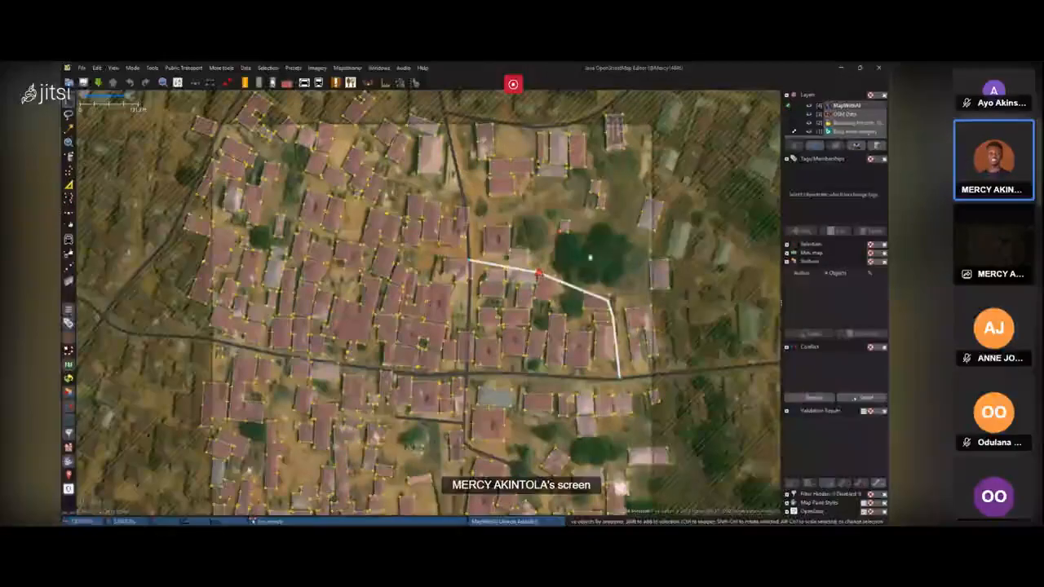
# Widen the side panel and select one of the suggested MapWithAI buildings near the top of the map.
pyautogui.moveTo(614, 261); pyautogui.dragTo(598, 191)
pyautogui.moveTo(521, 364); pyautogui.dragTo(558, 388)
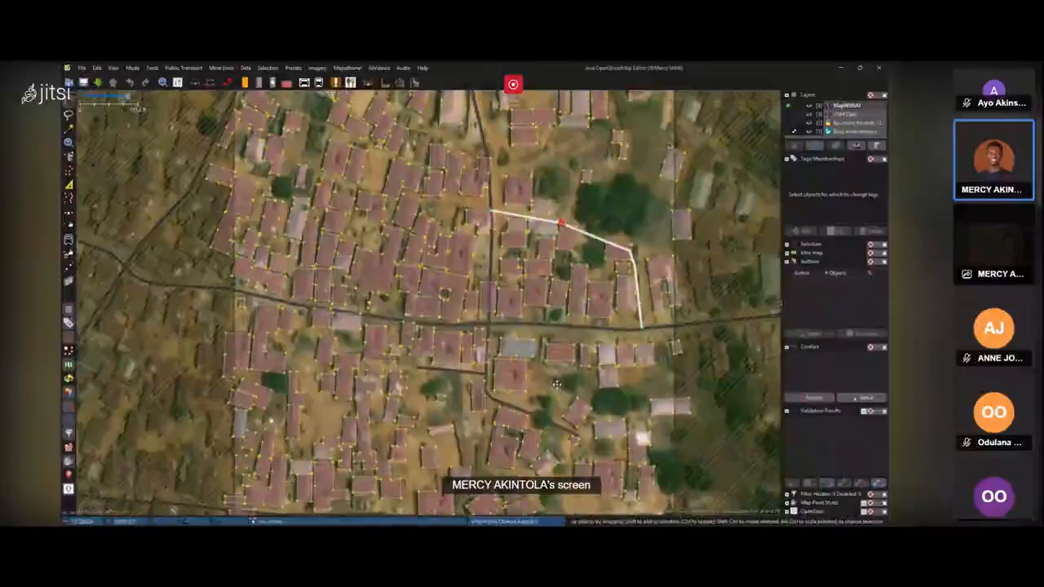
pyautogui.moveTo(623, 216); pyautogui.dragTo(629, 234)
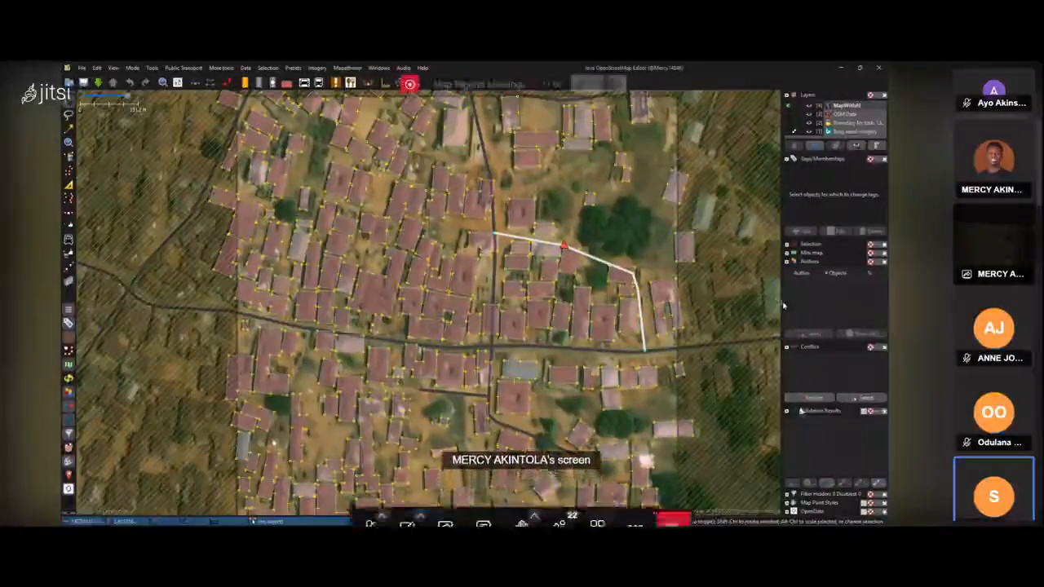
pyautogui.moveTo(781, 306); pyautogui.dragTo(725, 303)
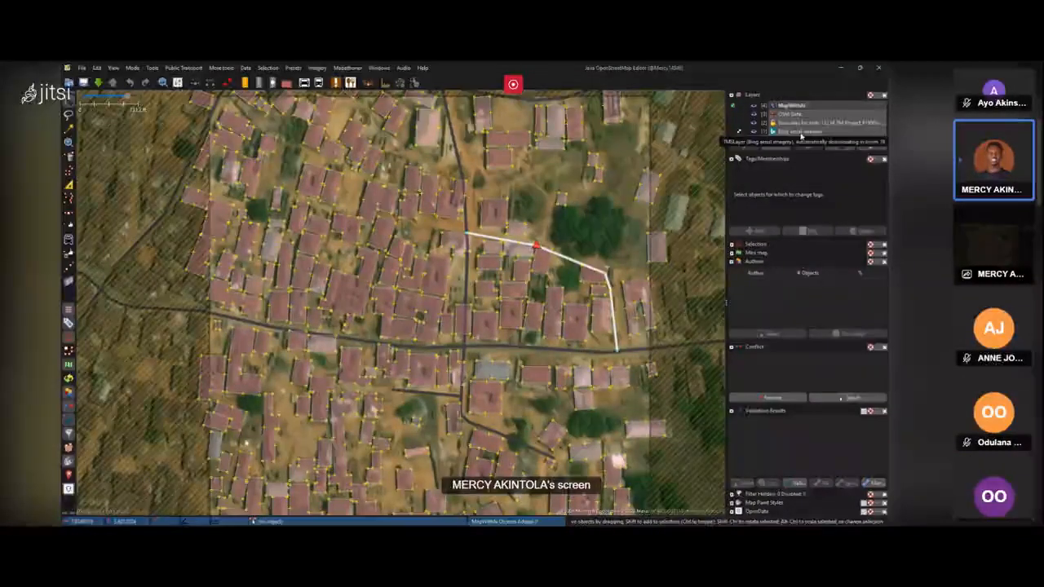
pyautogui.click(574, 131)
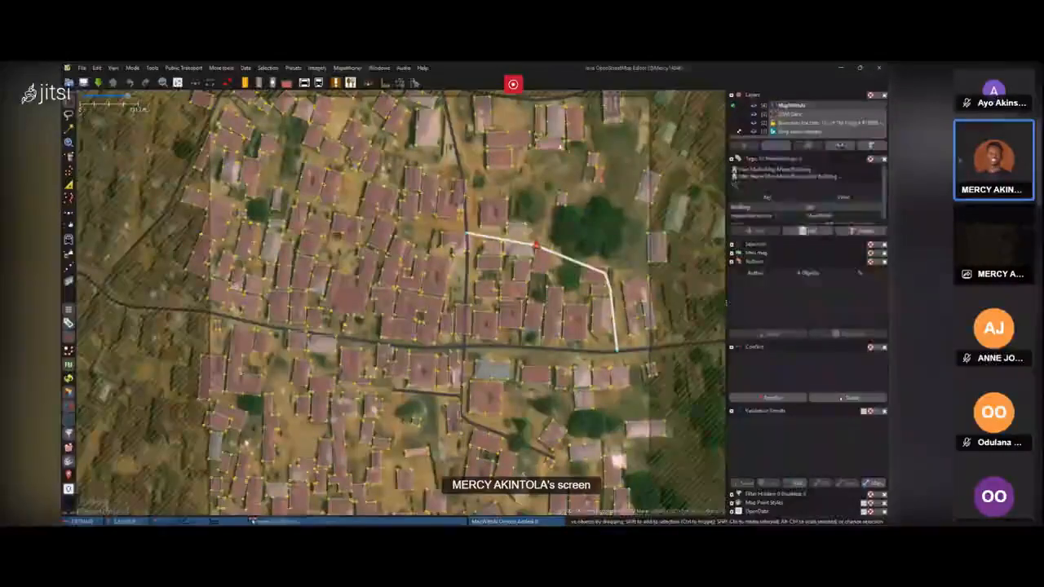
# Deselect the building and toggle the MapWithAI, OSM data and imagery layers on and off to compare them.
pyautogui.click(549, 147)
pyautogui.click(536, 191)
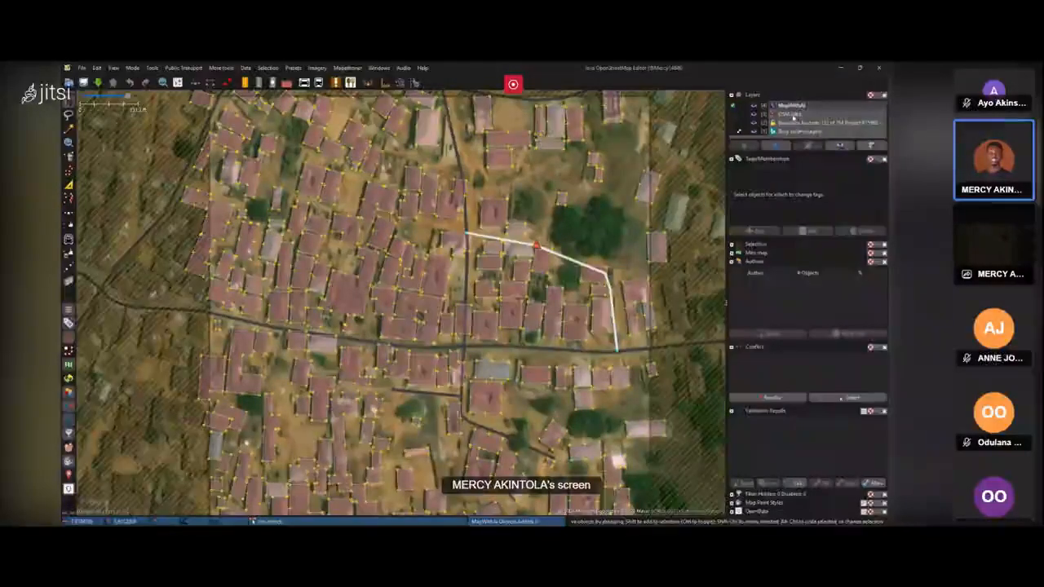
pyautogui.click(754, 106)
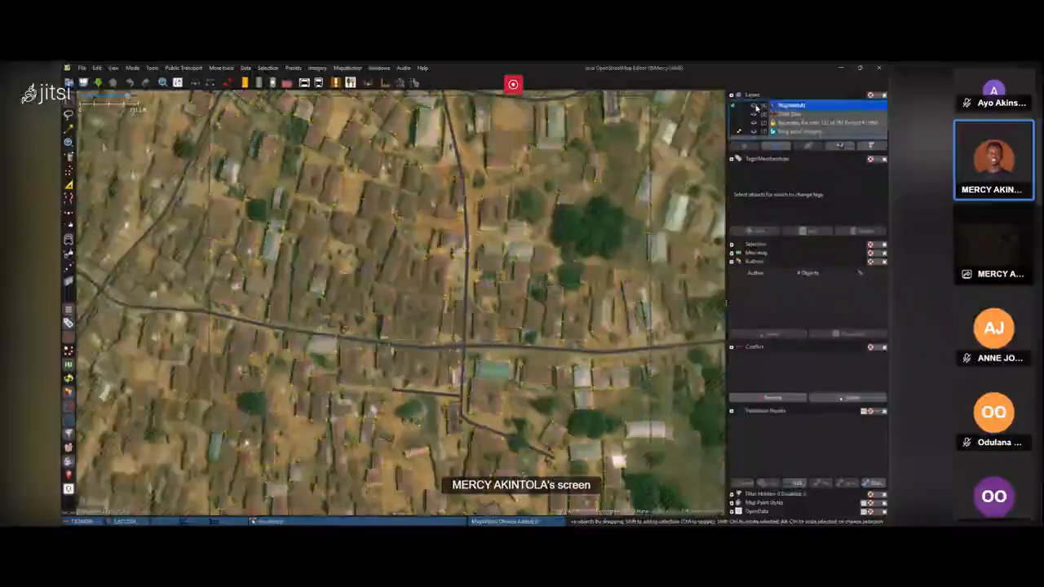
pyautogui.scroll(-2, 547, 190)
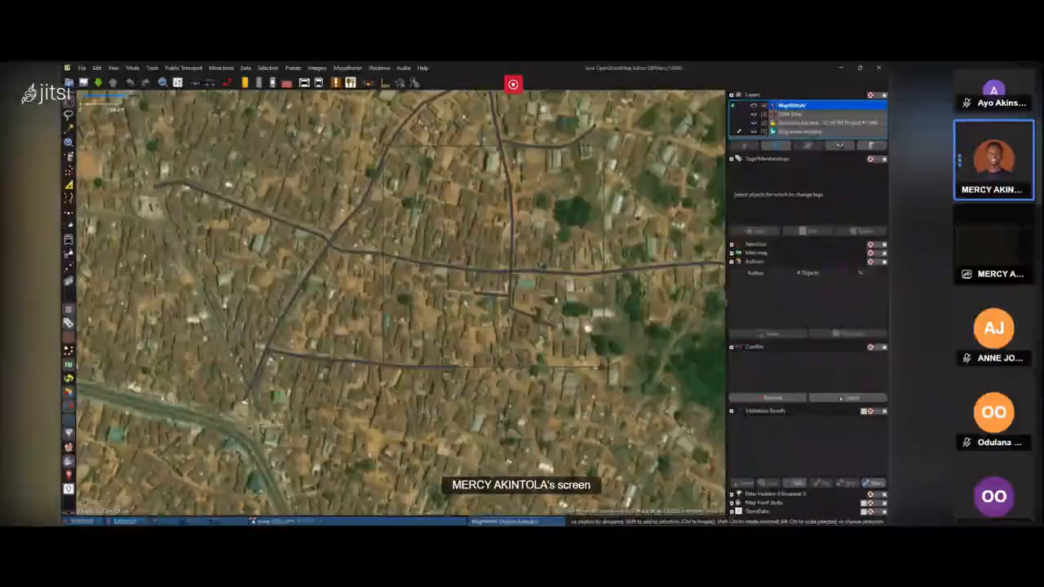
pyautogui.click(790, 114)
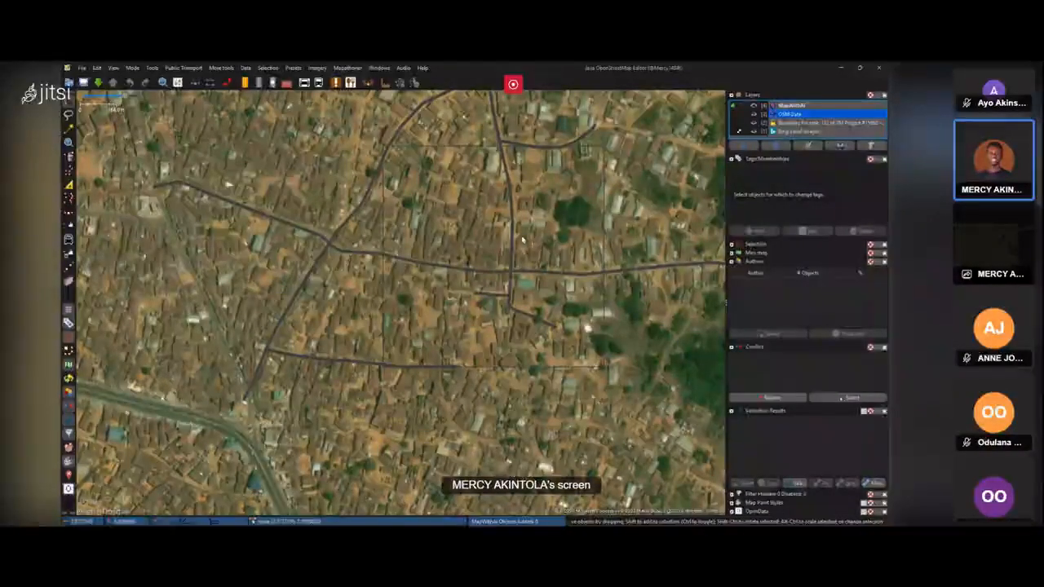
pyautogui.click(779, 123)
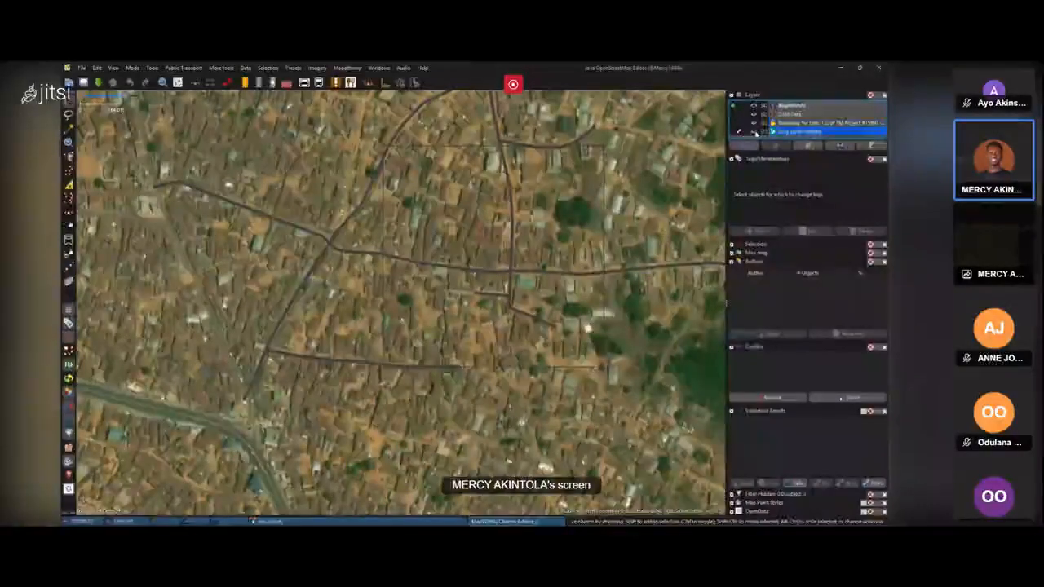
pyautogui.click(753, 132)
pyautogui.click(754, 131)
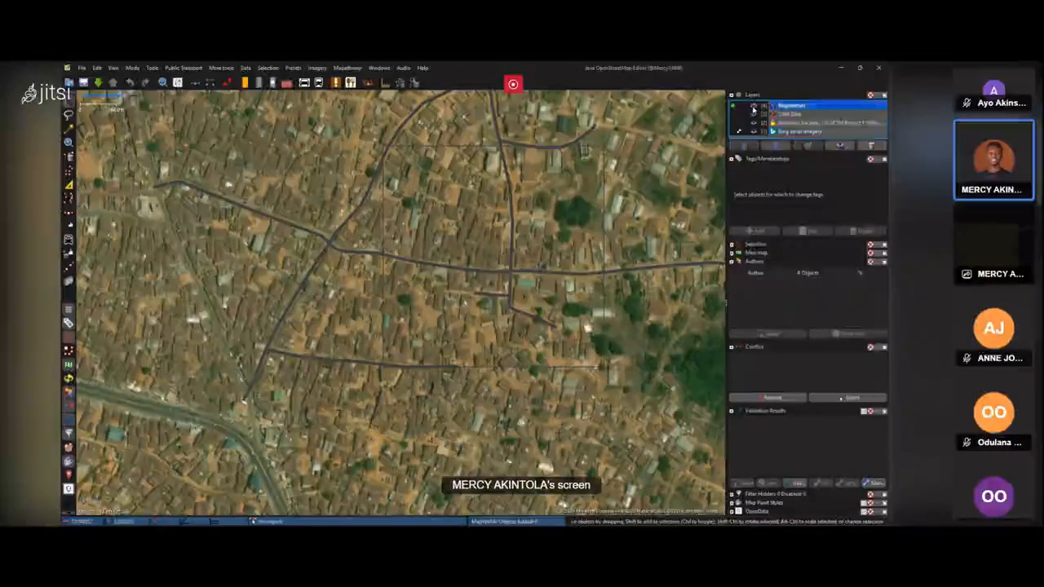
pyautogui.click(753, 105)
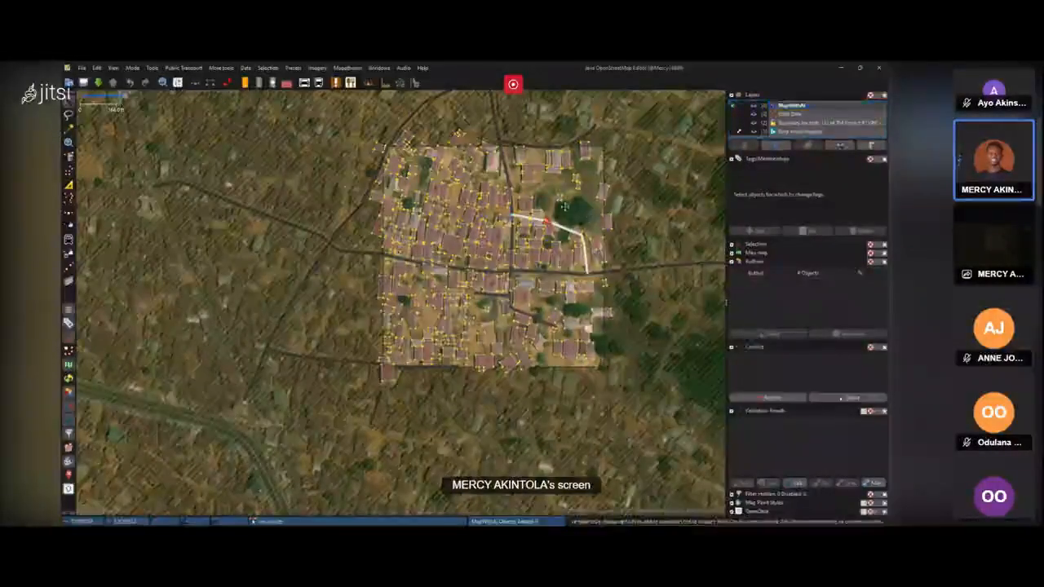
pyautogui.scroll(3, 557, 236)
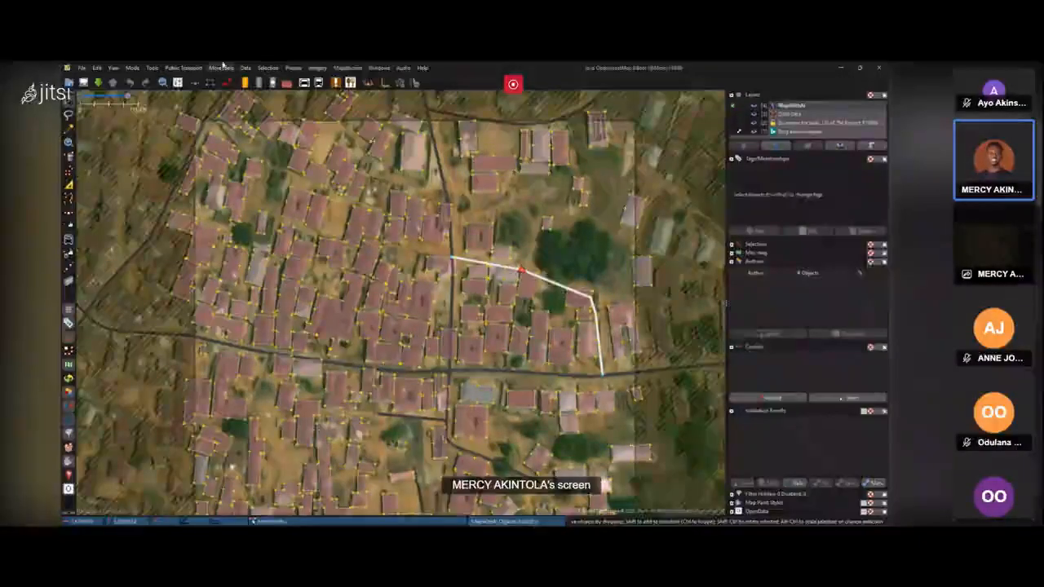
pyautogui.click(246, 68)
pyautogui.moveTo(262, 110)
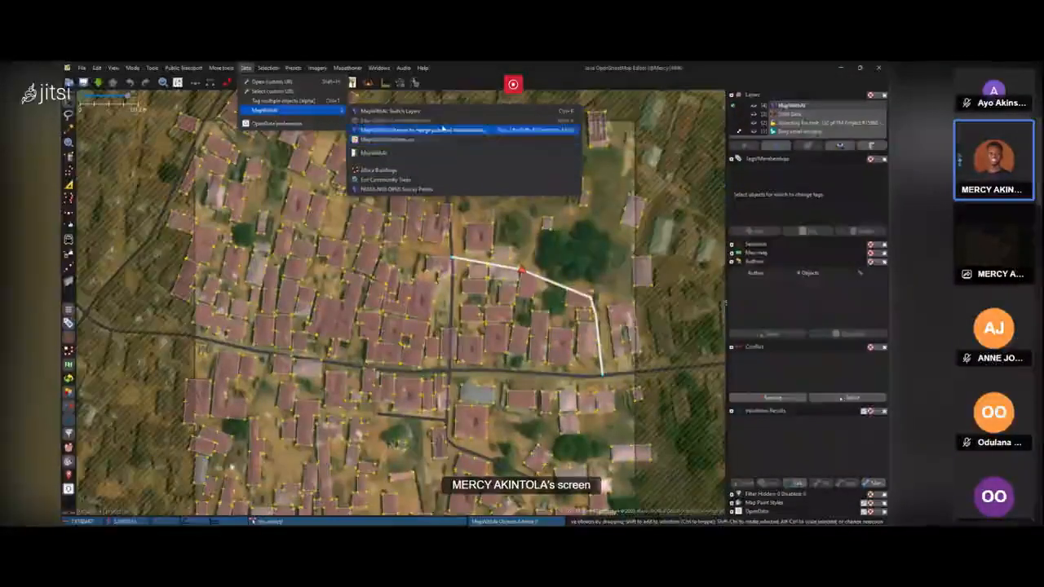
pyautogui.click(515, 222)
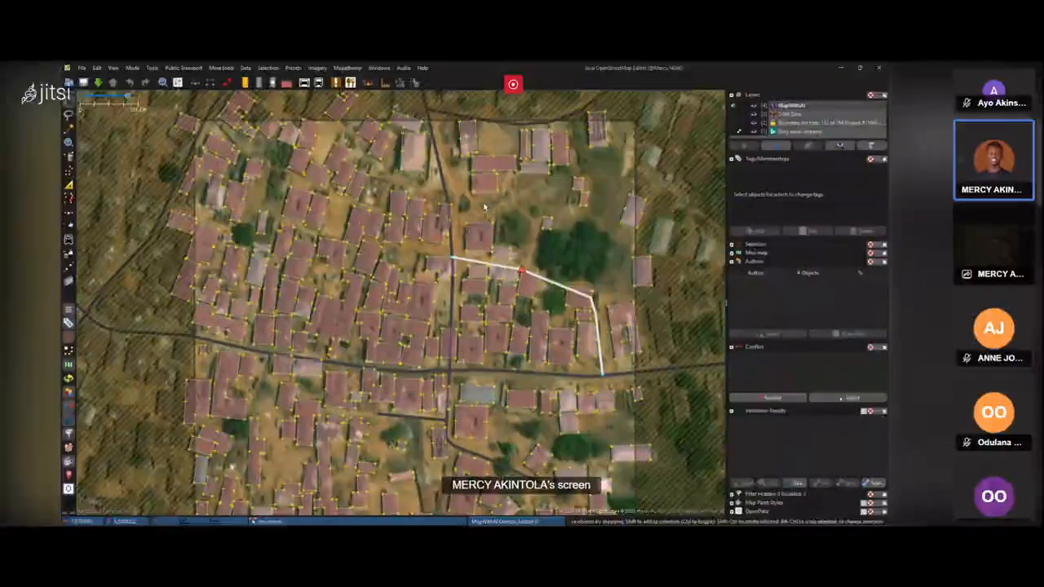
# Add the selected MapWithAI buildings to the OSM data layer from the MapWithAI submenu.
pyautogui.moveTo(516, 225); pyautogui.dragTo(500, 200)
pyautogui.scroll(-2, 500, 199)
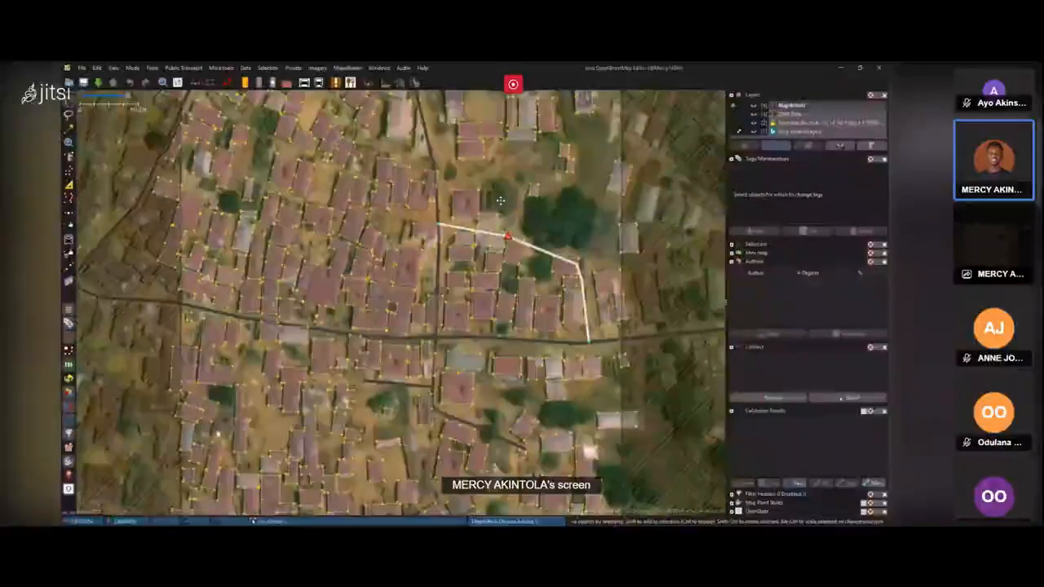
pyautogui.scroll(2, 522, 212)
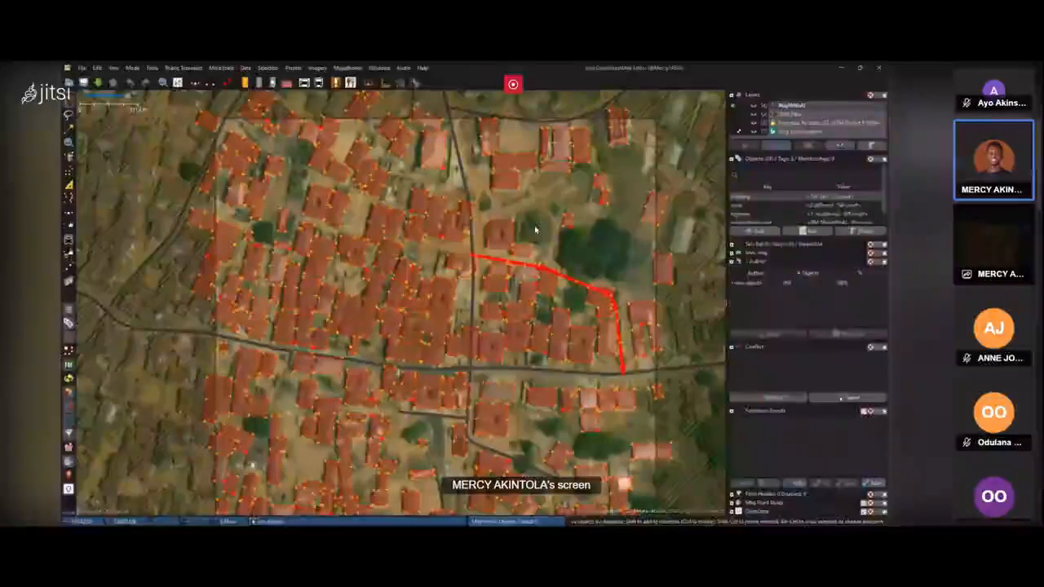
pyautogui.moveTo(559, 238); pyautogui.dragTo(557, 214)
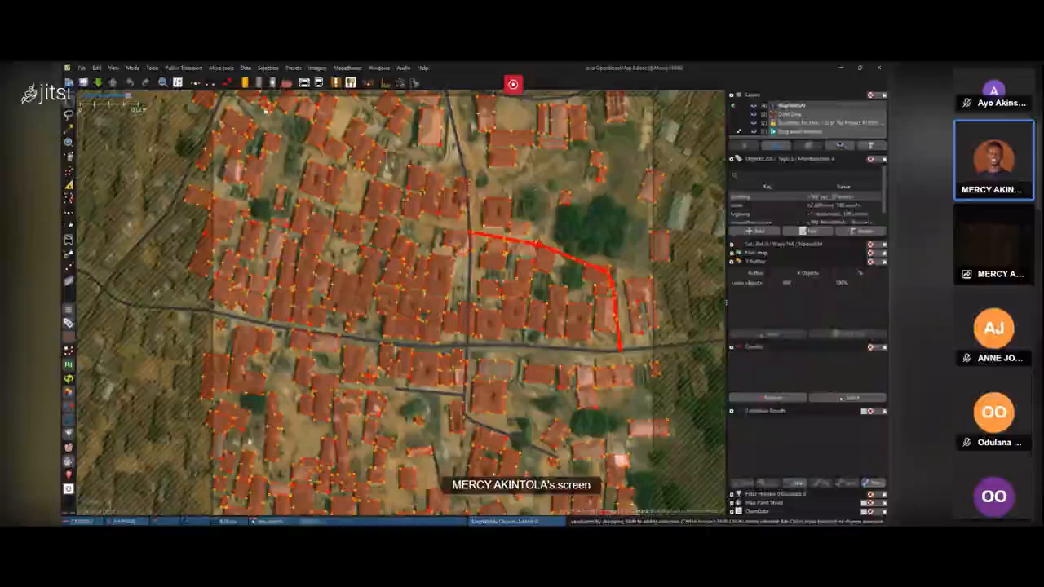
pyautogui.click(246, 68)
pyautogui.moveTo(265, 110)
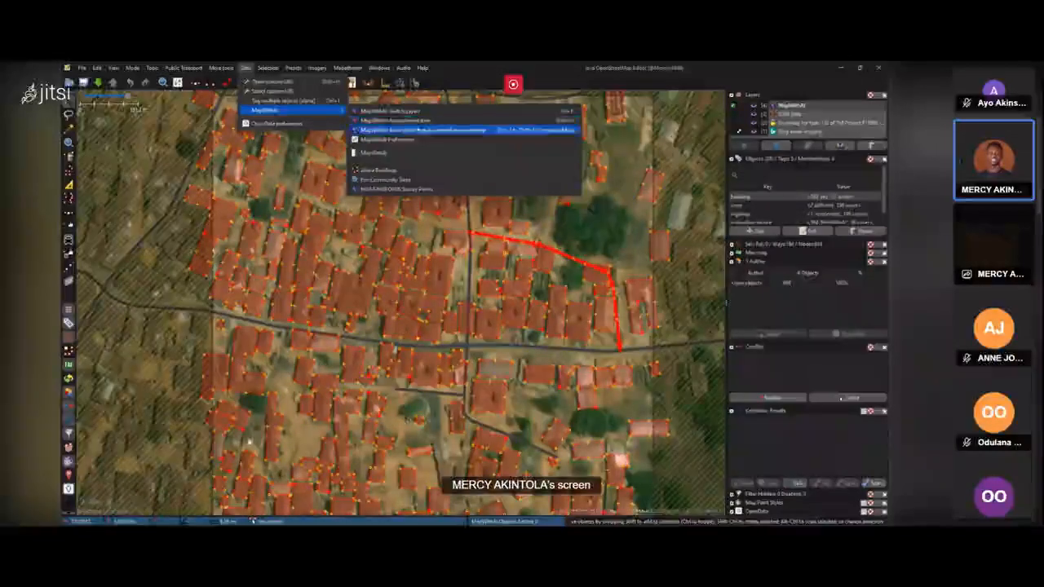
pyautogui.click(550, 191)
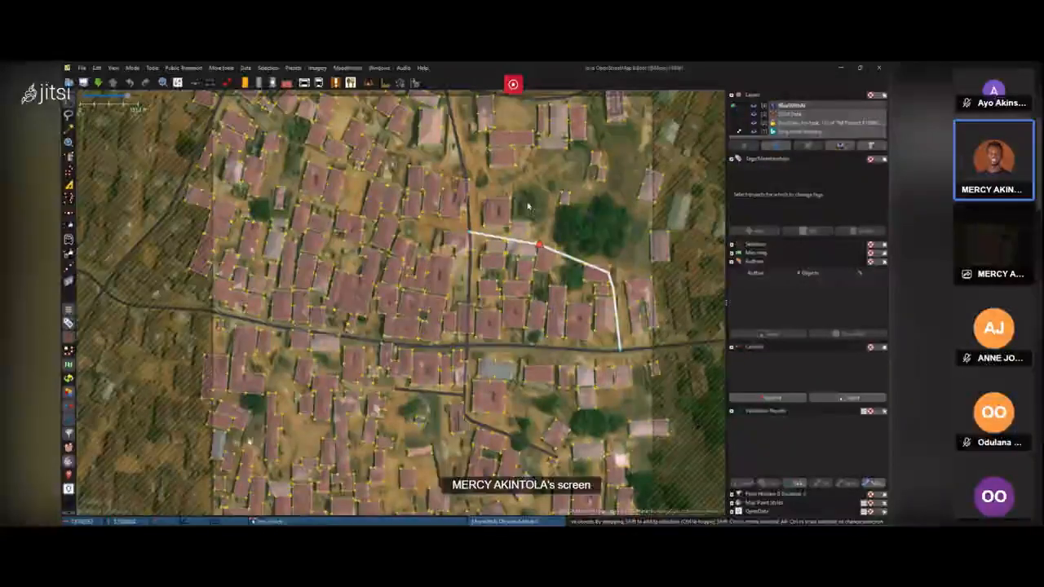
# Select all objects and toggle the OSM data and MapWithAI layers on and off to check the added buildings.
pyautogui.hotkey('ctrl', 'a')
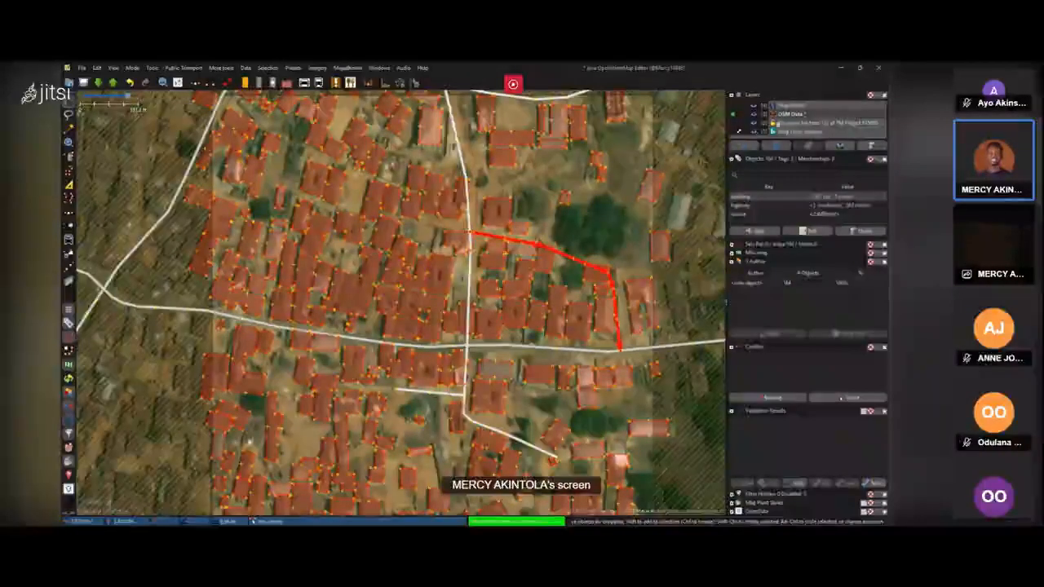
pyautogui.click(754, 119)
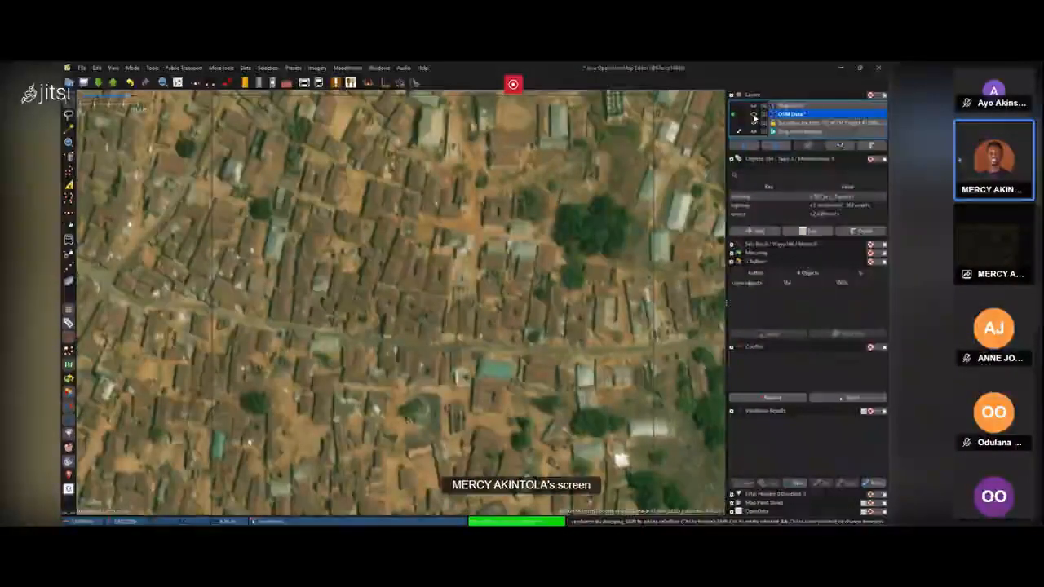
pyautogui.click(754, 119)
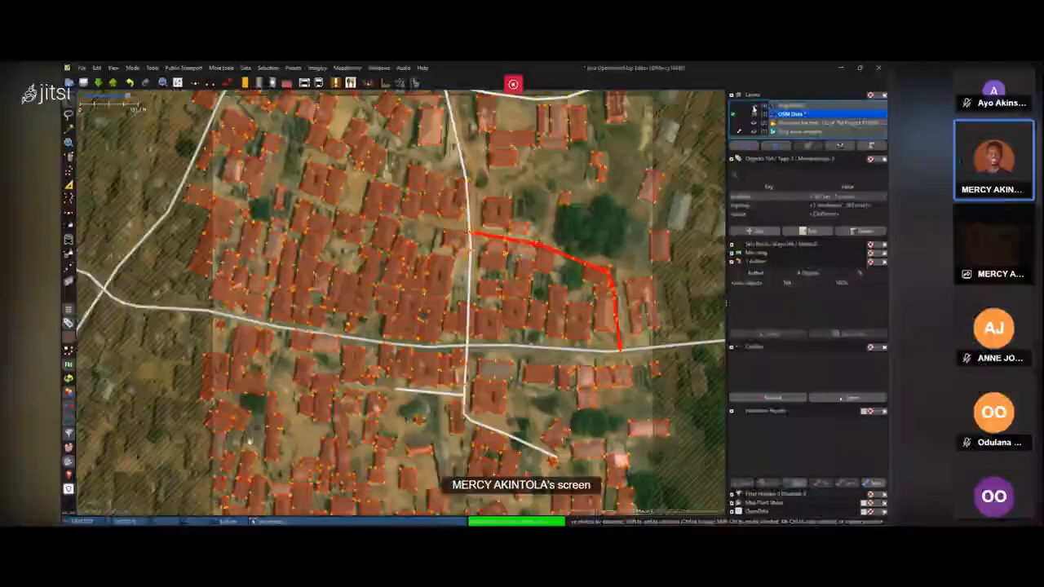
pyautogui.click(754, 107)
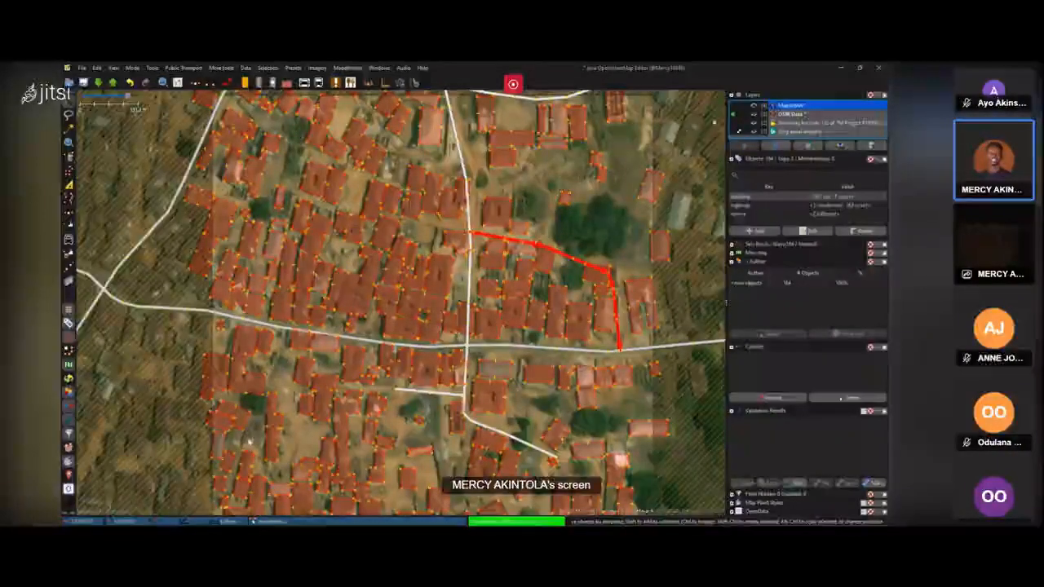
pyautogui.click(754, 115)
pyautogui.click(754, 106)
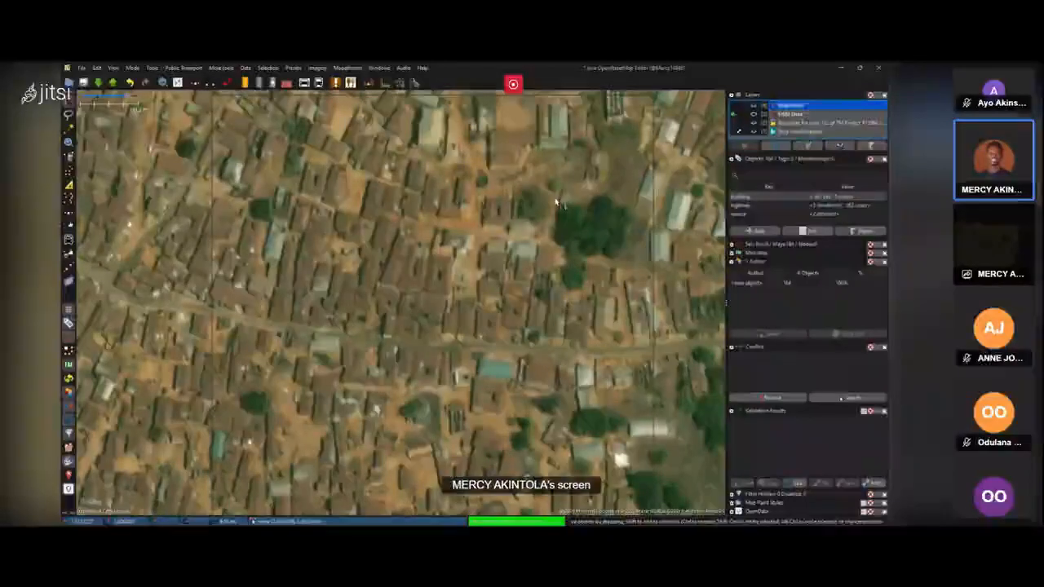
# Zoom out and switch between the OSM data and MapWithAI layers to compare the imported area with the imagery.
pyautogui.scroll(-2, 557, 202)
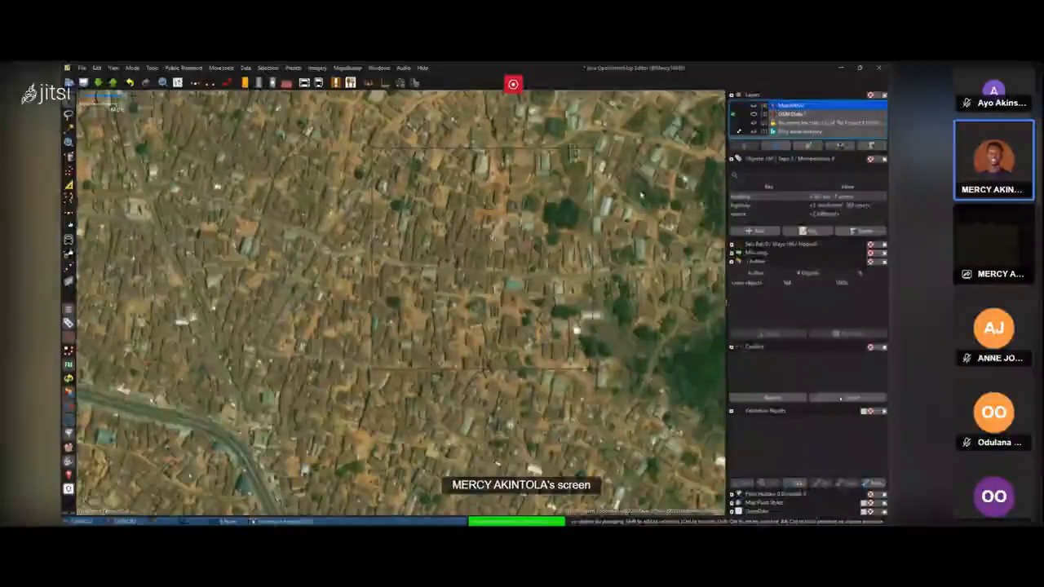
pyautogui.click(754, 115)
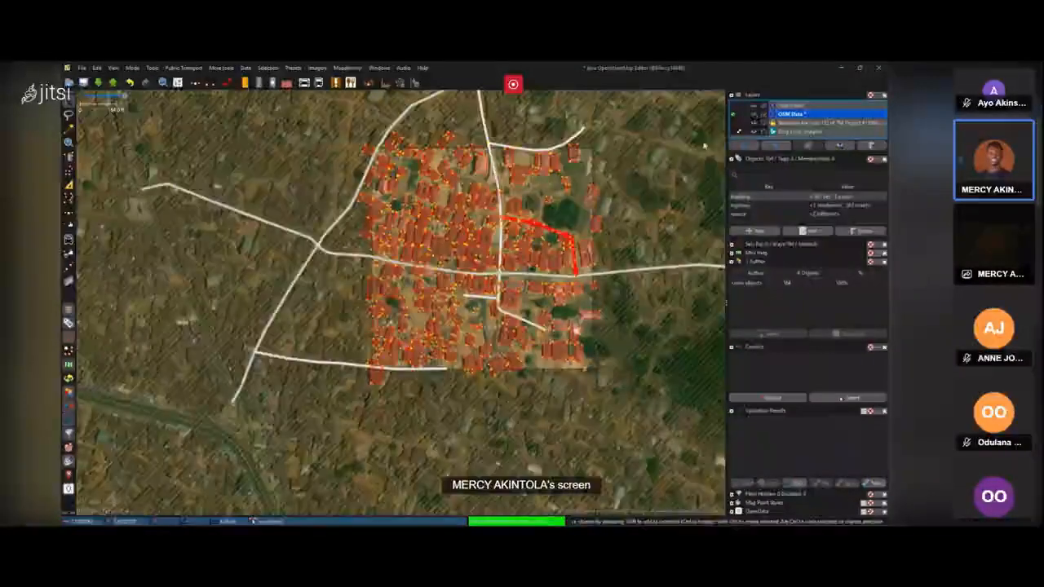
pyautogui.click(732, 107)
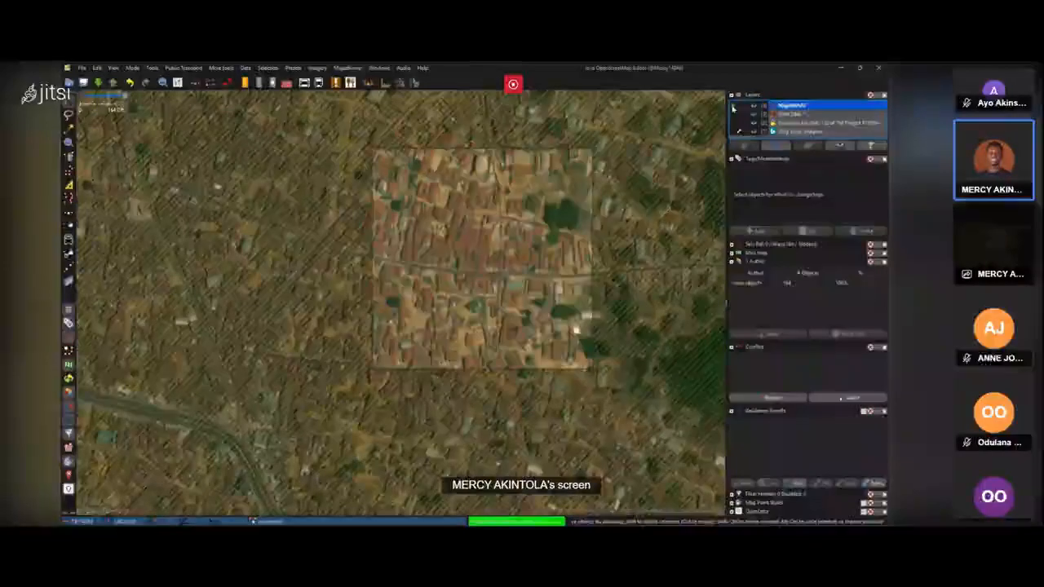
pyautogui.scroll(5, 622, 175)
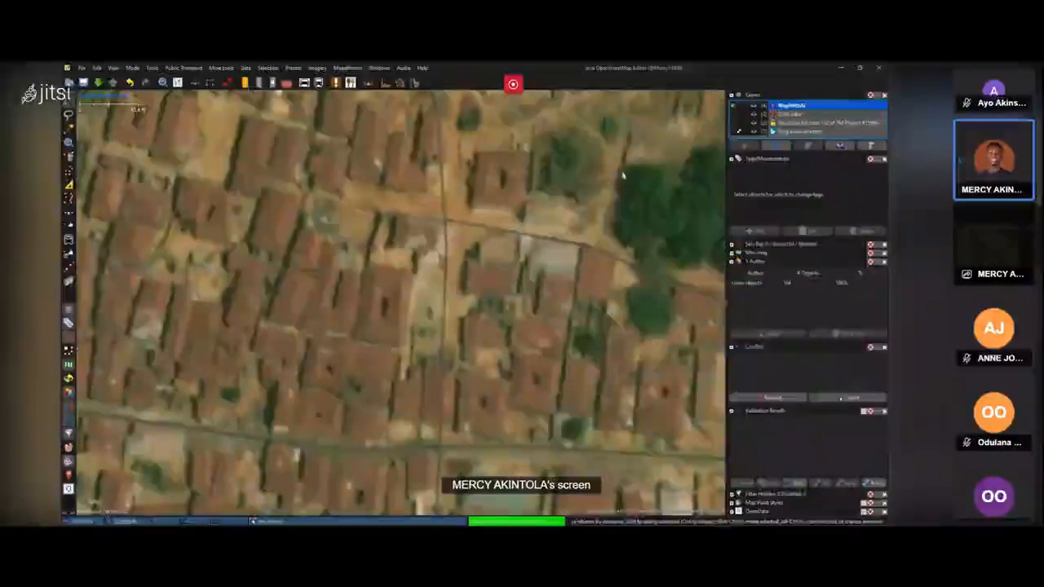
pyautogui.scroll(-3, 622, 175)
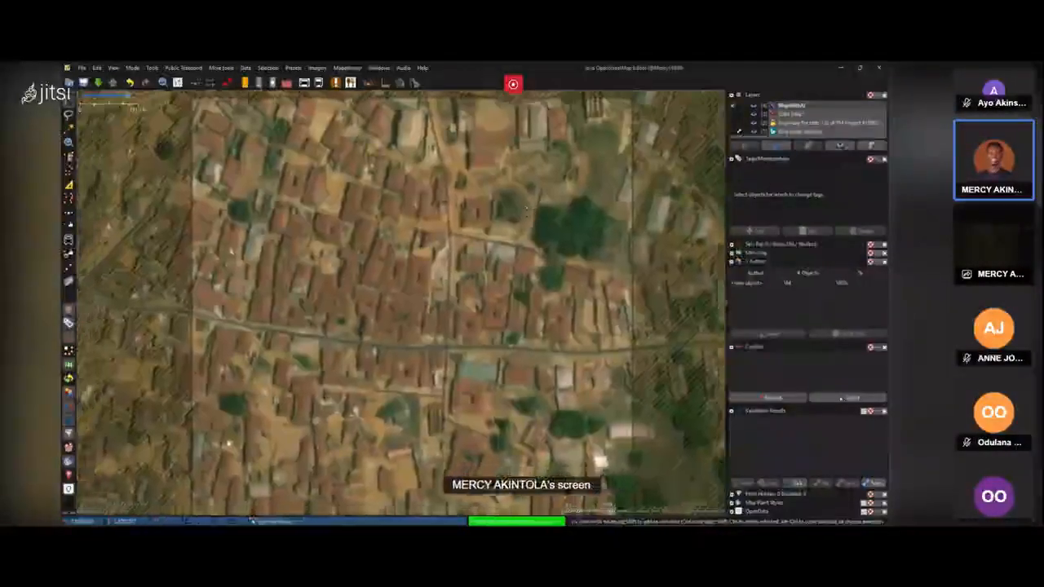
pyautogui.moveTo(527, 208); pyautogui.dragTo(536, 195)
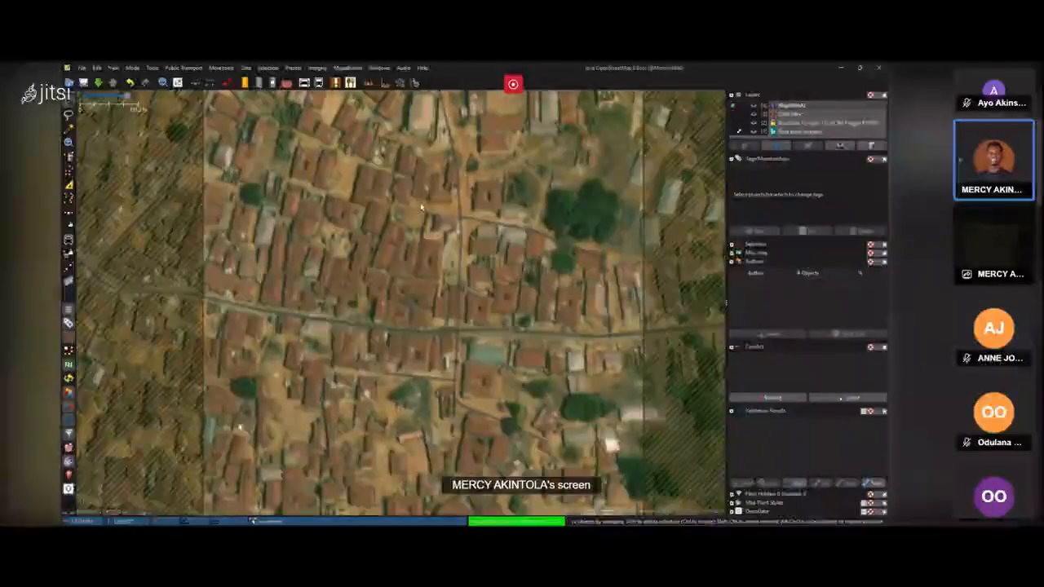
pyautogui.scroll(-3, 422, 208)
pyautogui.scroll(3, 521, 207)
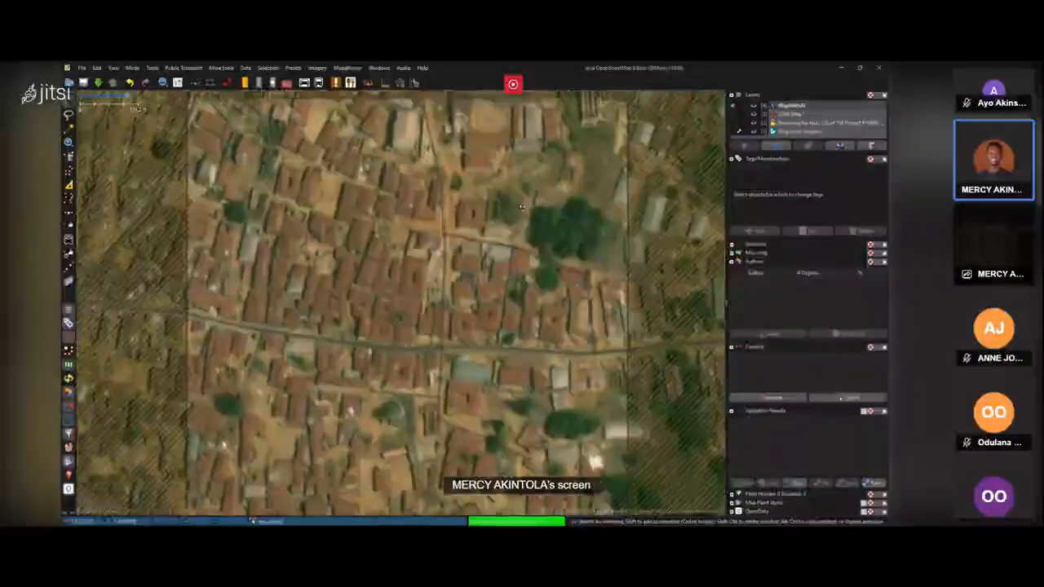
pyautogui.click(732, 115)
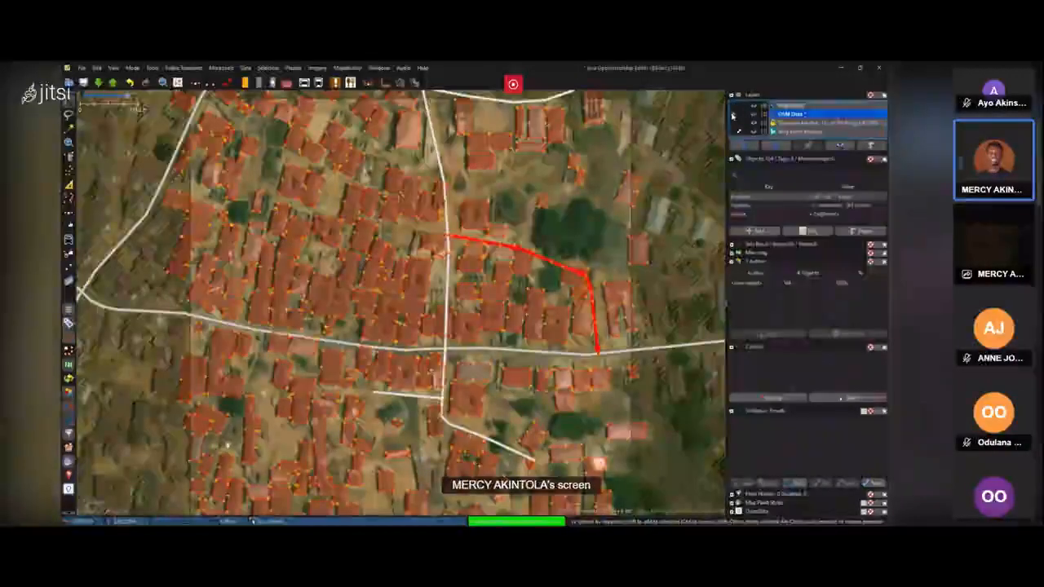
# Select individual imported buildings and roads in the OSM data layer to inspect their tags.
pyautogui.click(556, 227)
pyautogui.click(517, 247)
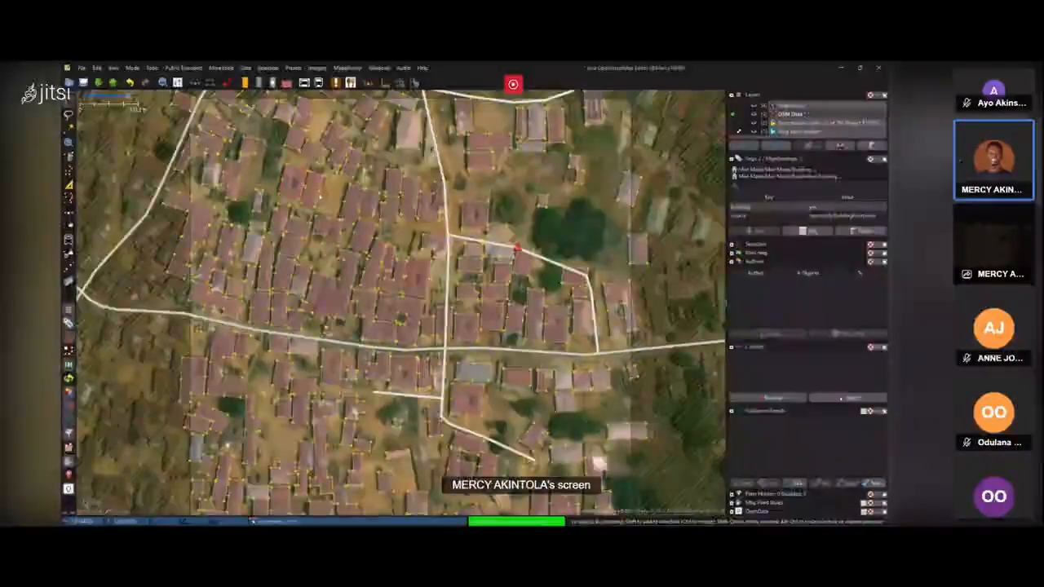
pyautogui.click(320, 195)
pyautogui.click(411, 206)
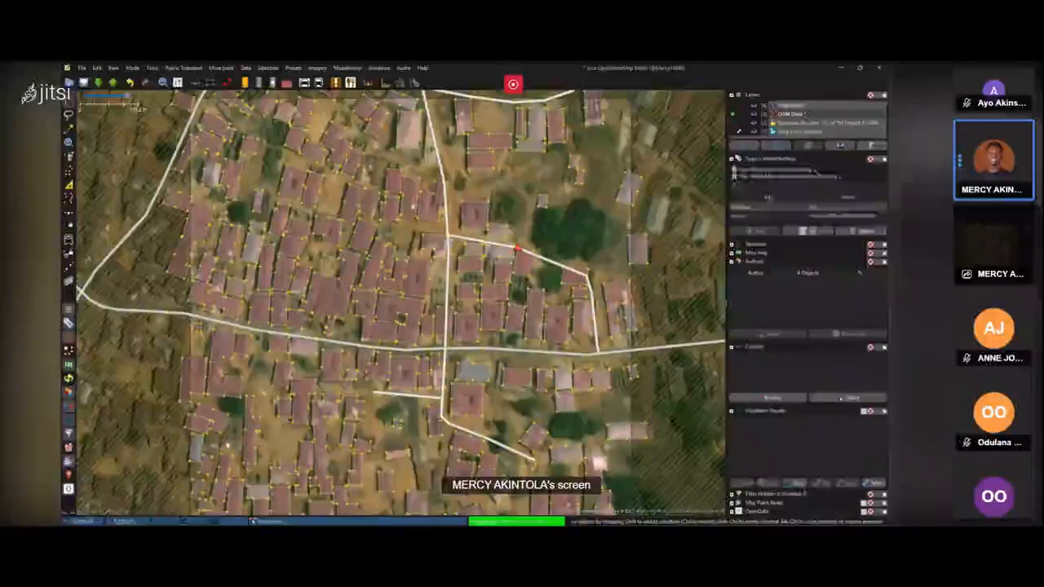
pyautogui.click(227, 446)
pyautogui.click(484, 298)
pyautogui.click(133, 296)
pyautogui.moveTo(544, 236); pyautogui.dragTo(557, 205)
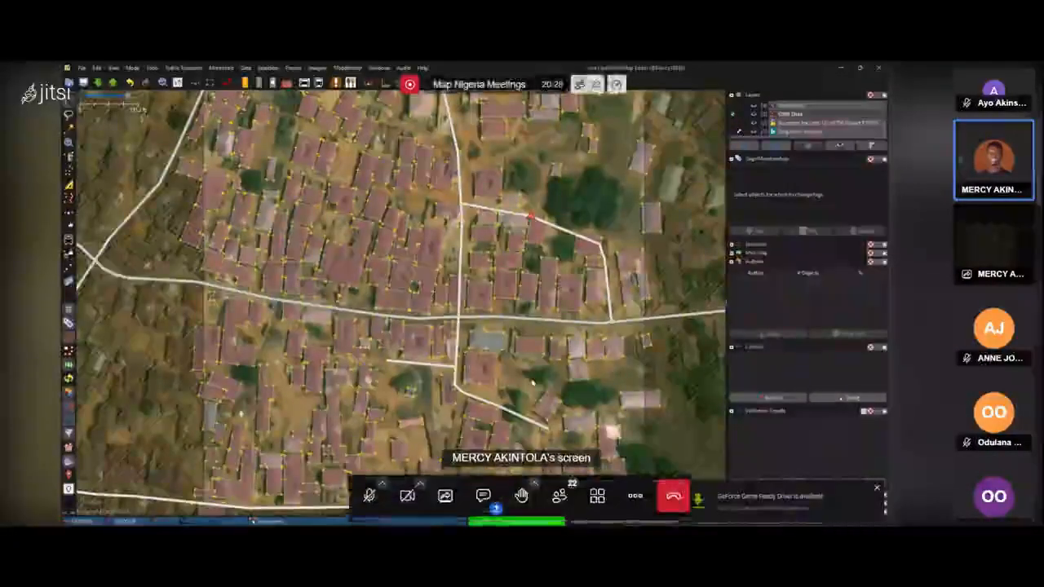
pyautogui.moveTo(533, 382); pyautogui.dragTo(560, 354)
pyautogui.click(447, 335)
# Toggle the meeting microphone to speak to the group.
pyautogui.click(337, 513)
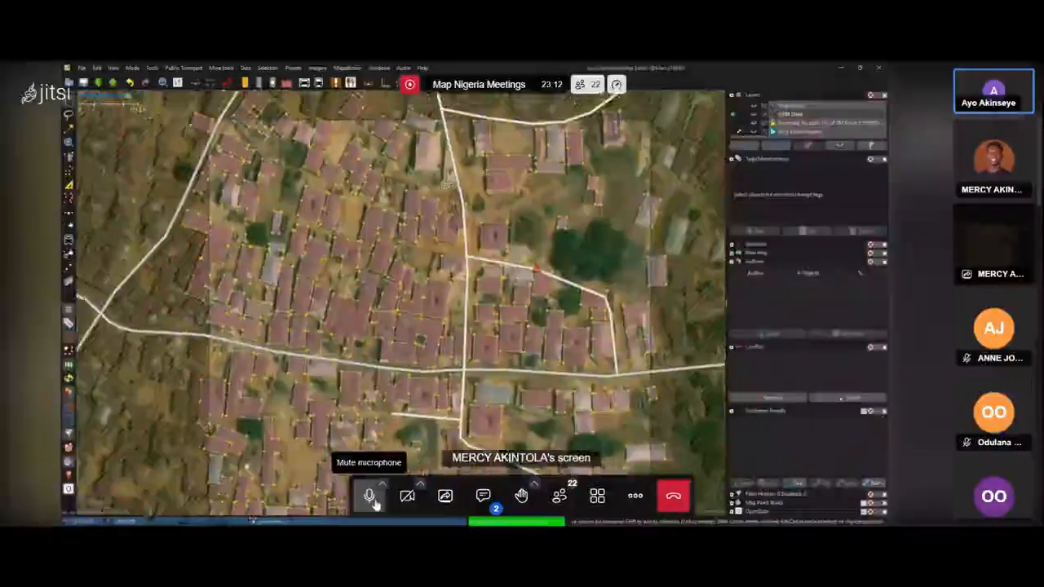
pyautogui.click(369, 495)
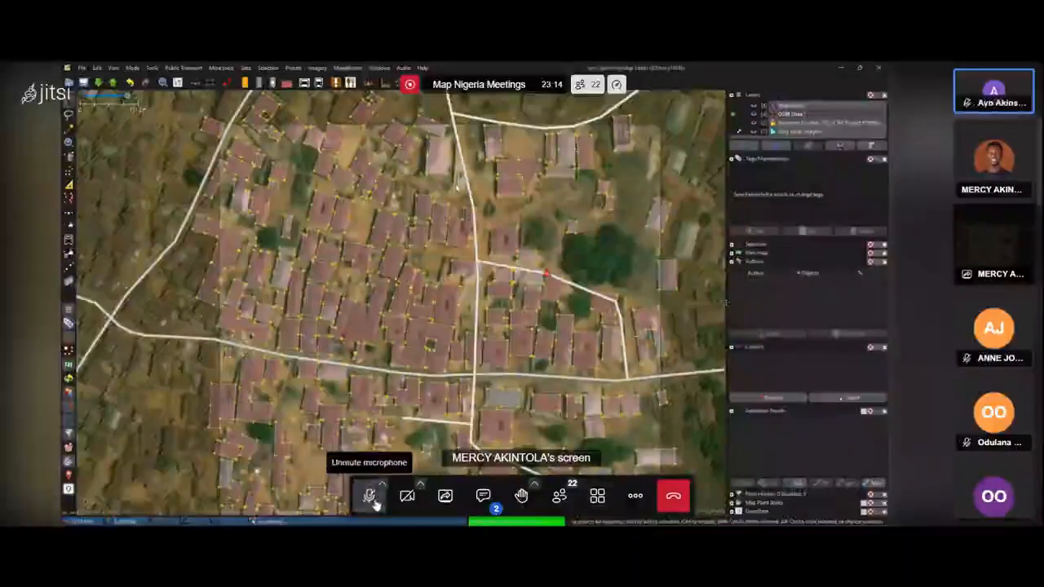
# Open the meeting chat and send the message "Show how to check each building geometry first on MapwithAI before selecting to the OSM layer".
pyautogui.click(494, 501)
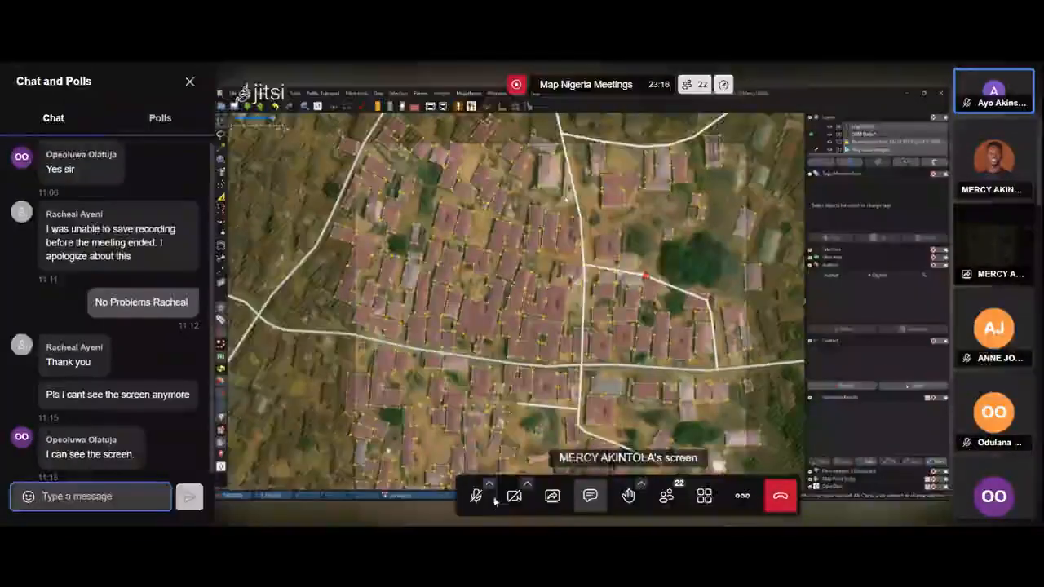
pyautogui.write('Show h')
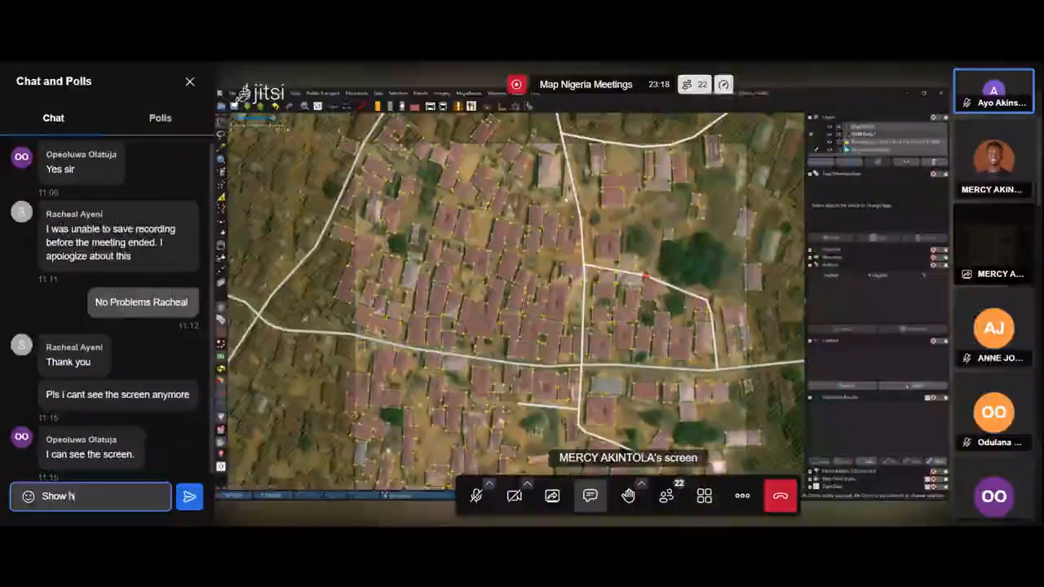
pyautogui.write('ow to che')
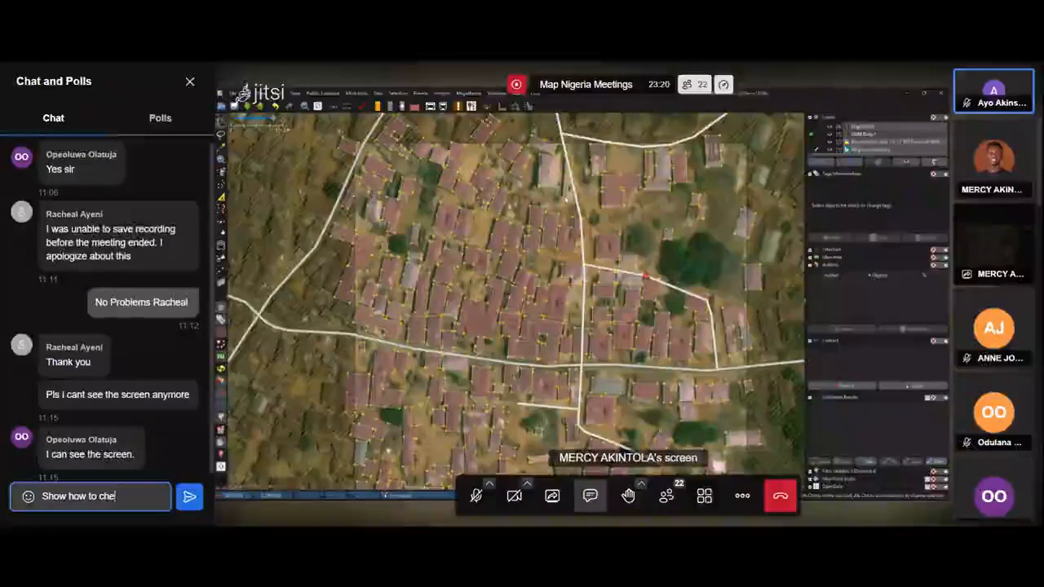
pyautogui.write('ck each b')
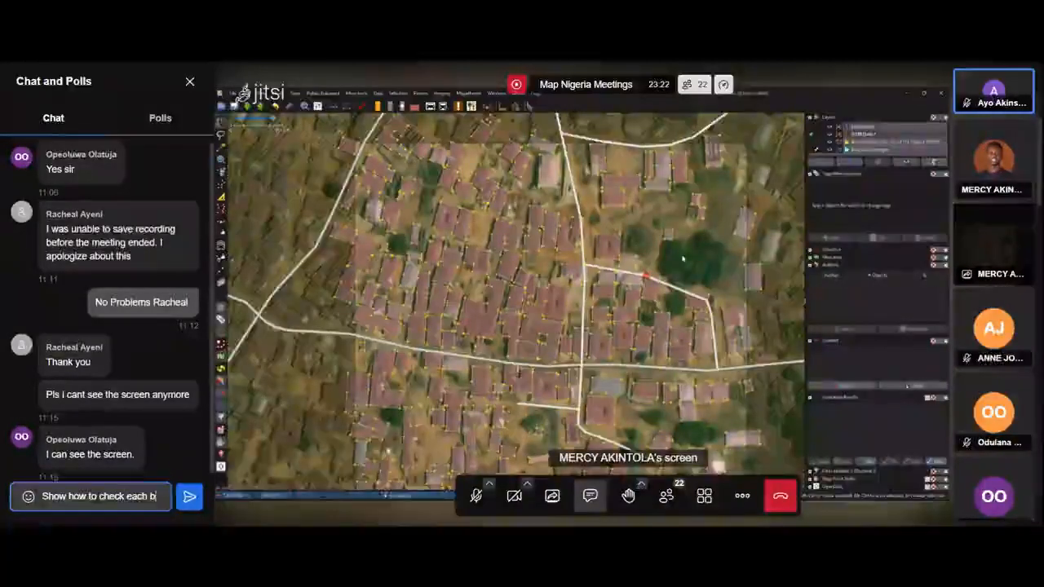
pyautogui.write('uildin')
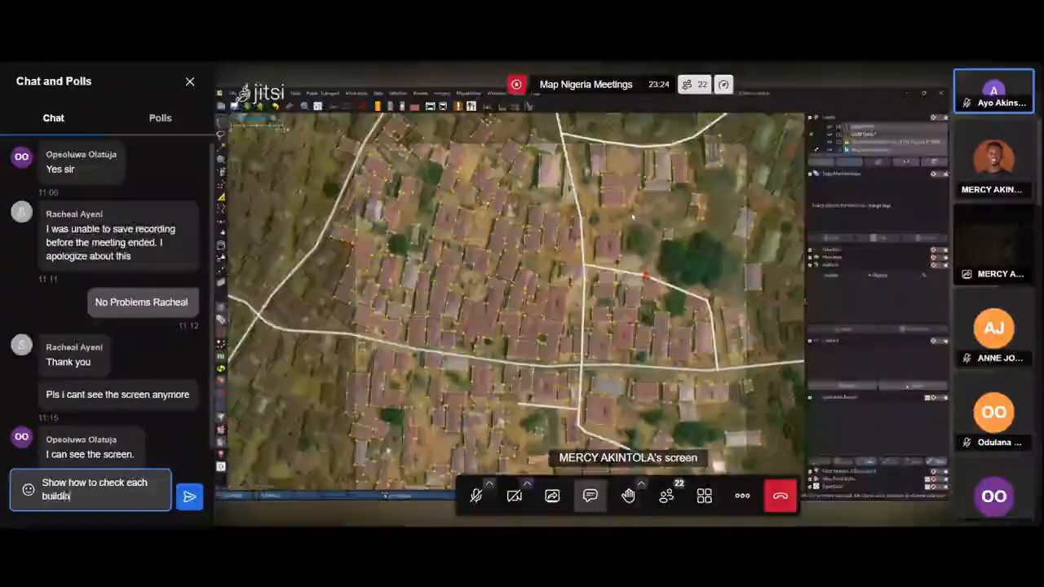
pyautogui.write('g geomet')
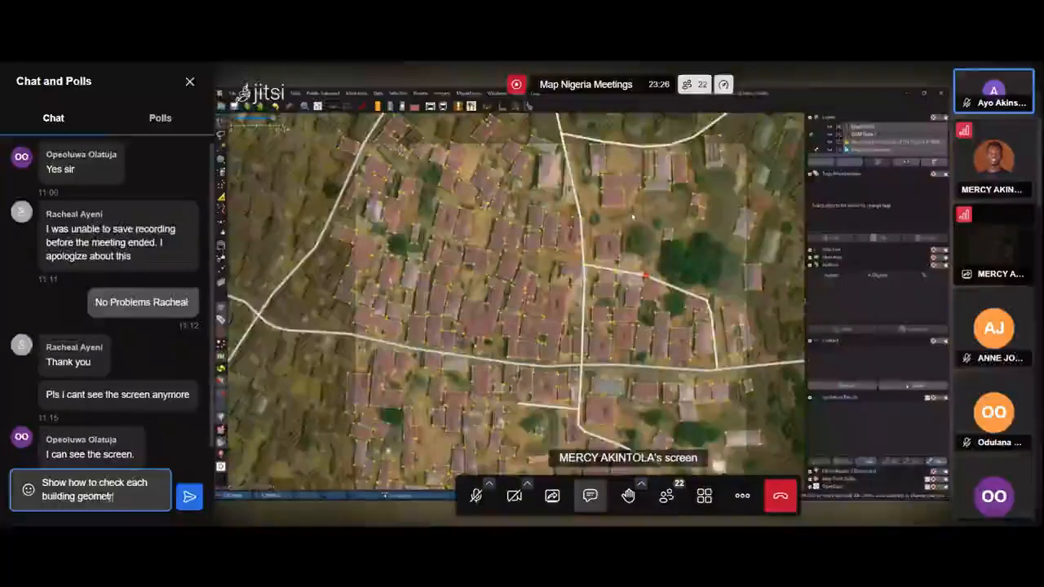
pyautogui.write('ry firs')
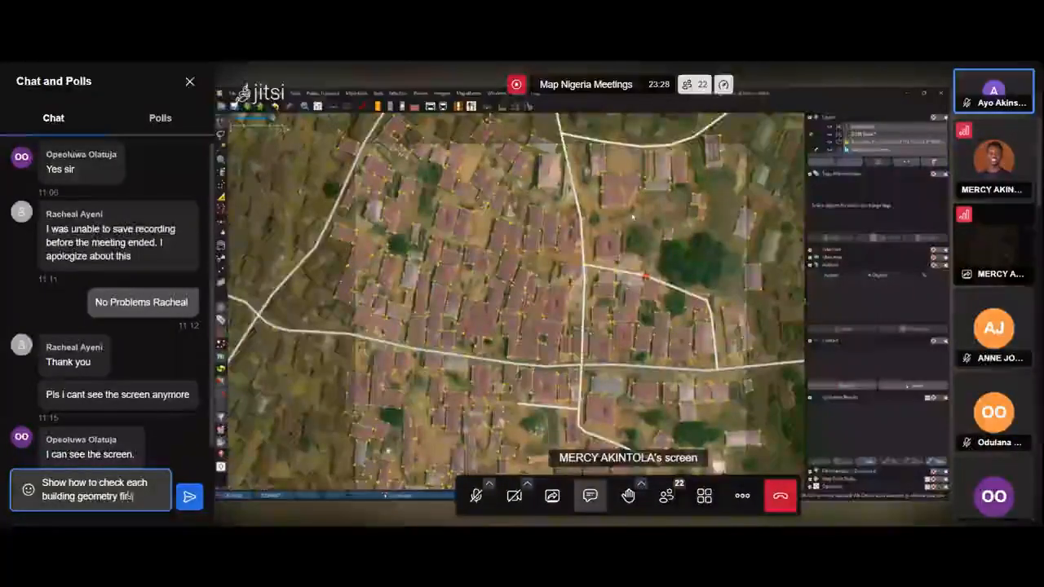
pyautogui.write('t before')
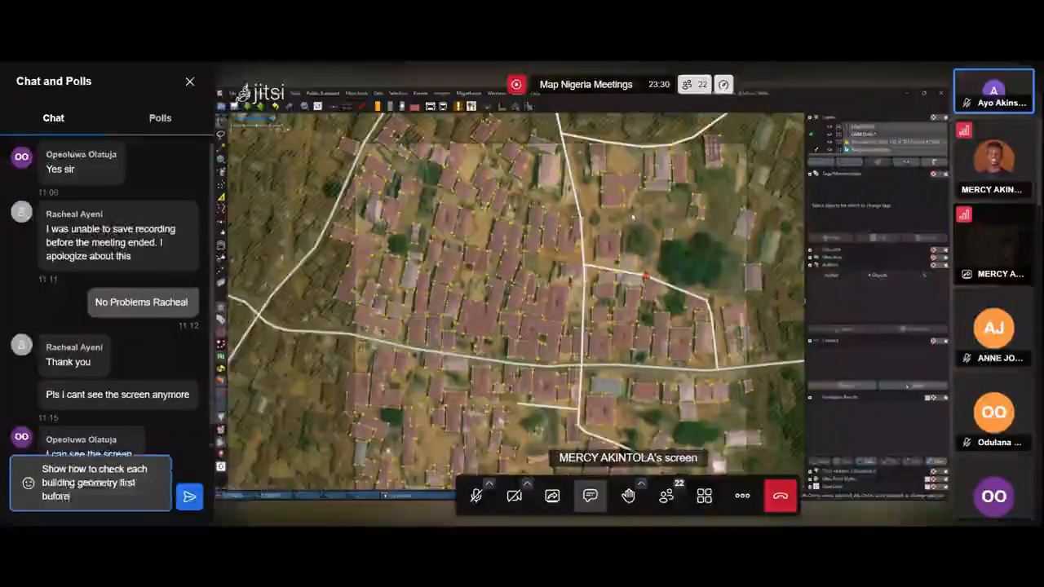
pyautogui.write(' selecti')
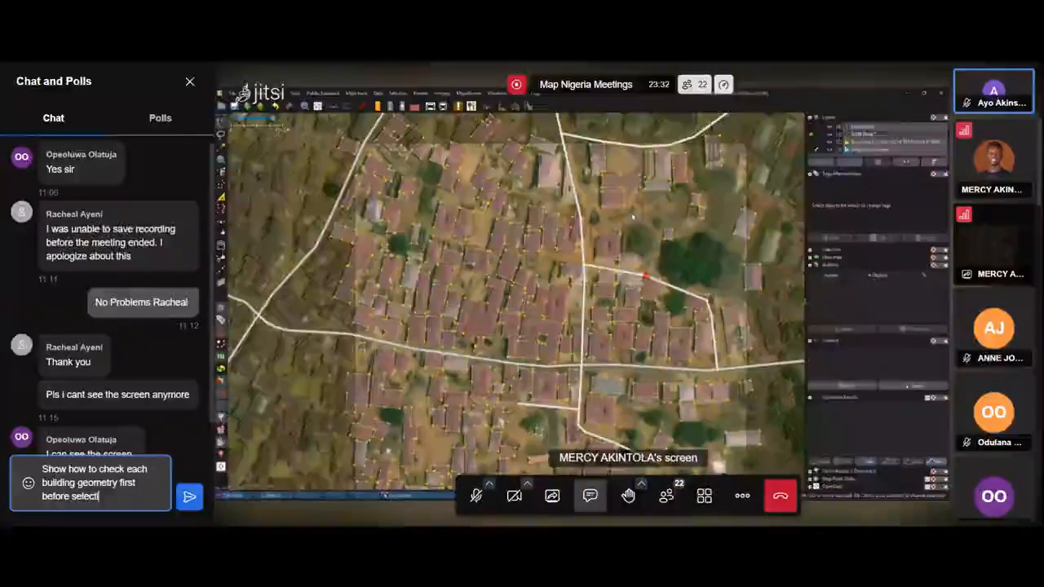
pyautogui.write('ng')
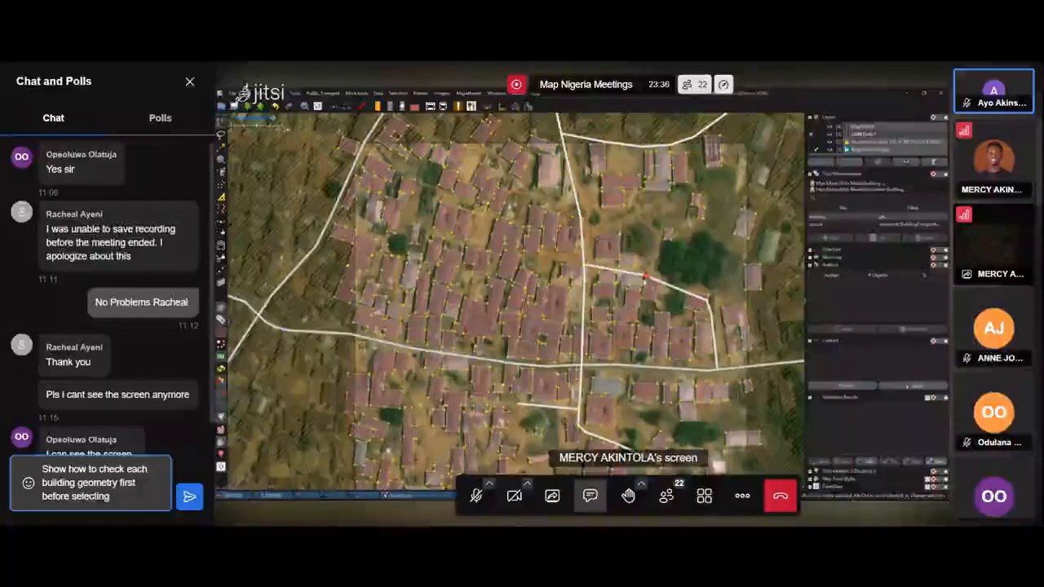
pyautogui.write('on Map ')
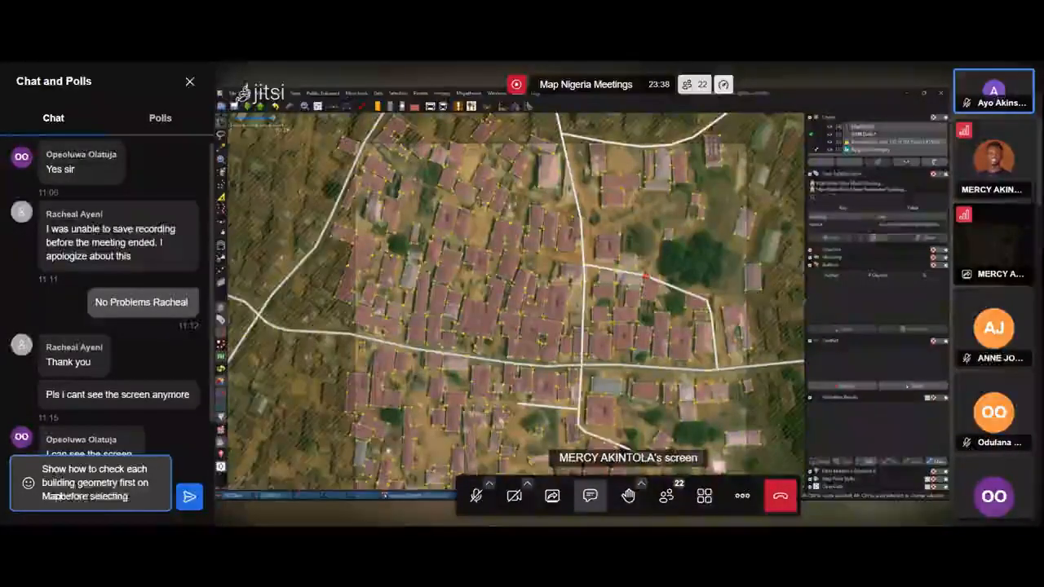
pyautogui.write('withA')
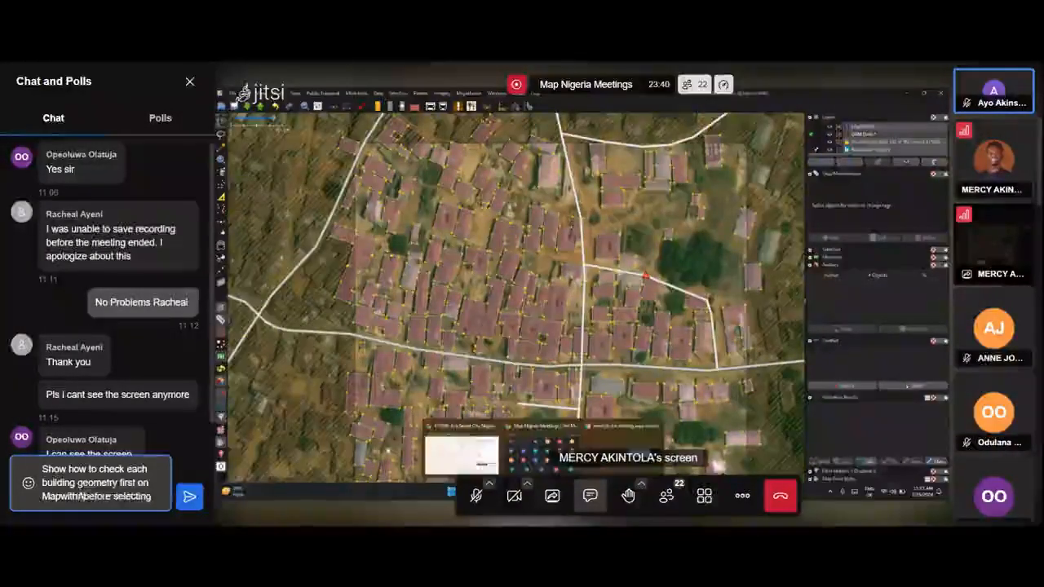
pyautogui.write('I')
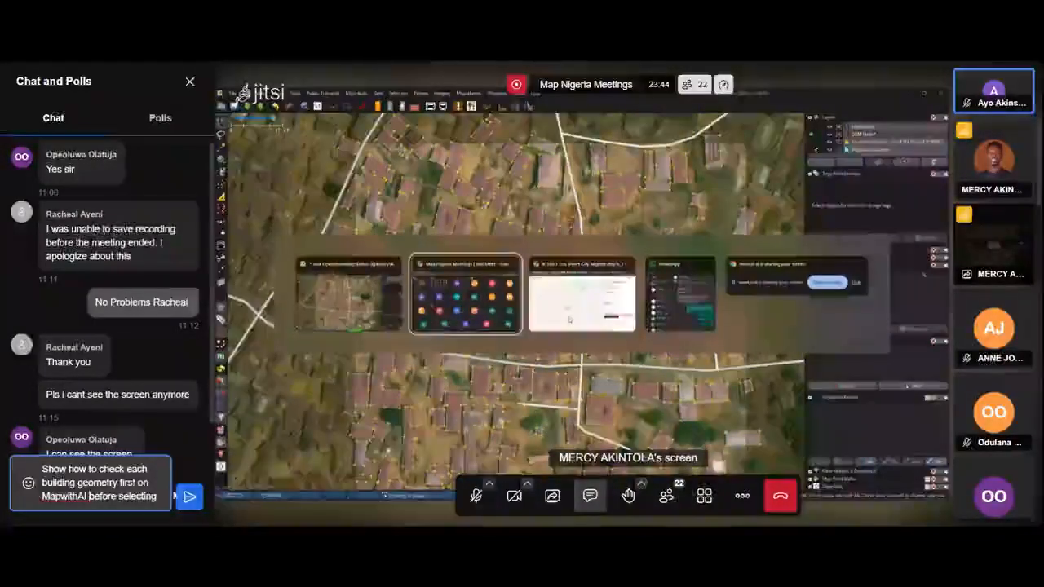
pyautogui.write('  fo')
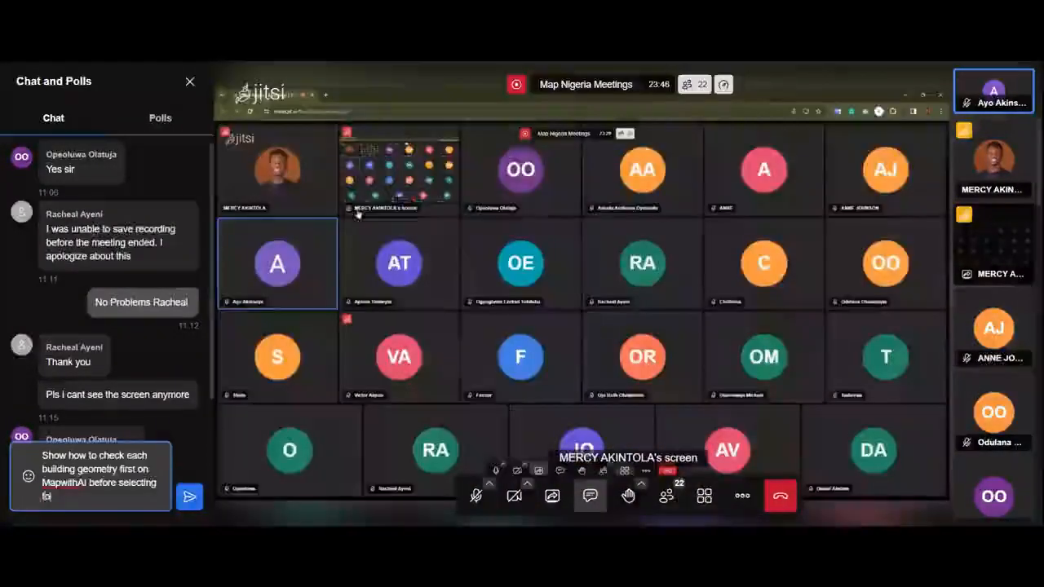
pyautogui.write(' the OSM ')
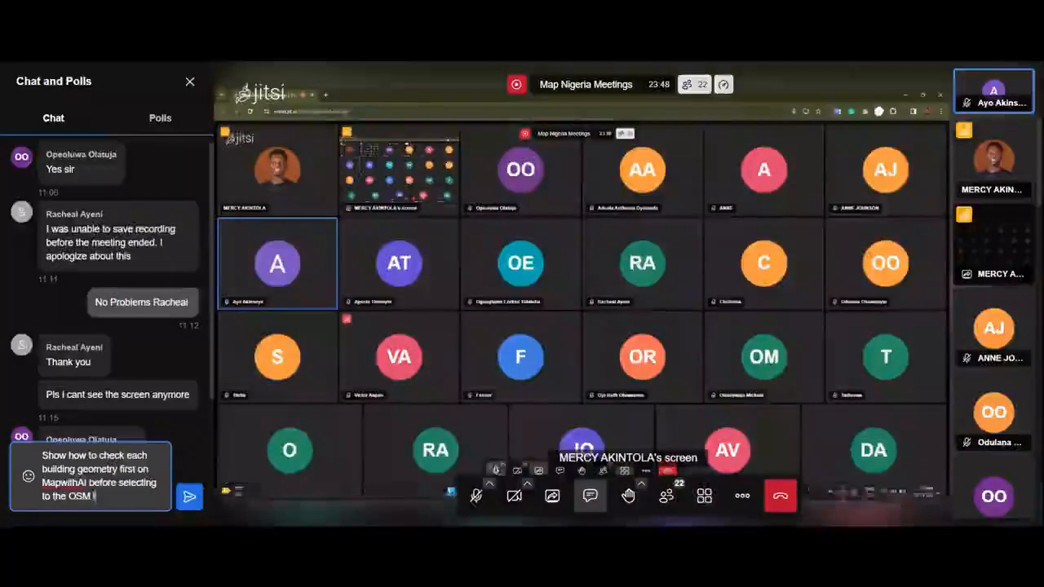
pyautogui.write('layer!')
pyautogui.press('Return')
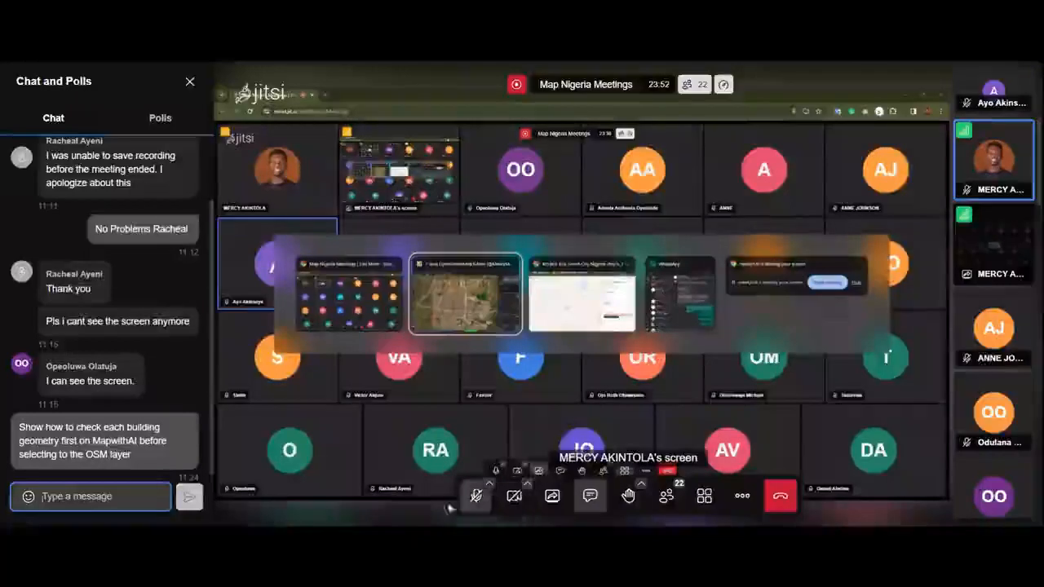
# Toggle the meeting microphone on and off to speak during the demonstration.
pyautogui.click(477, 496)
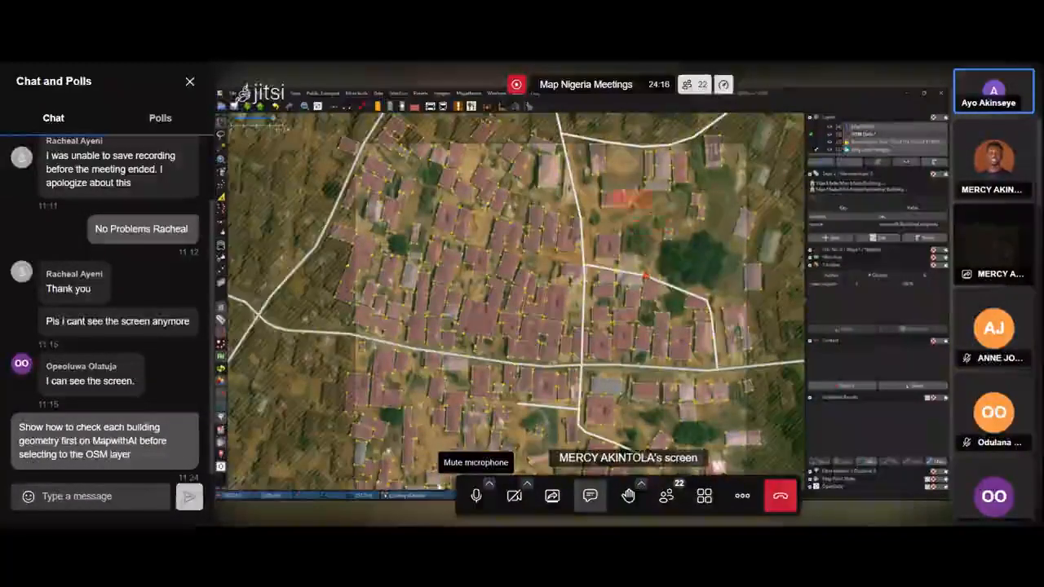
pyautogui.click(477, 495)
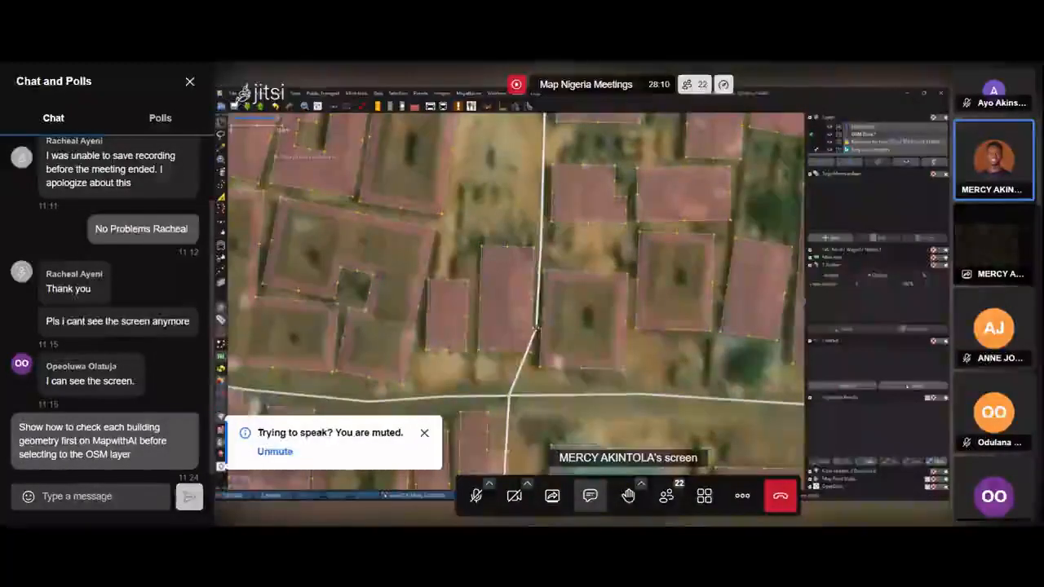
pyautogui.click(472, 497)
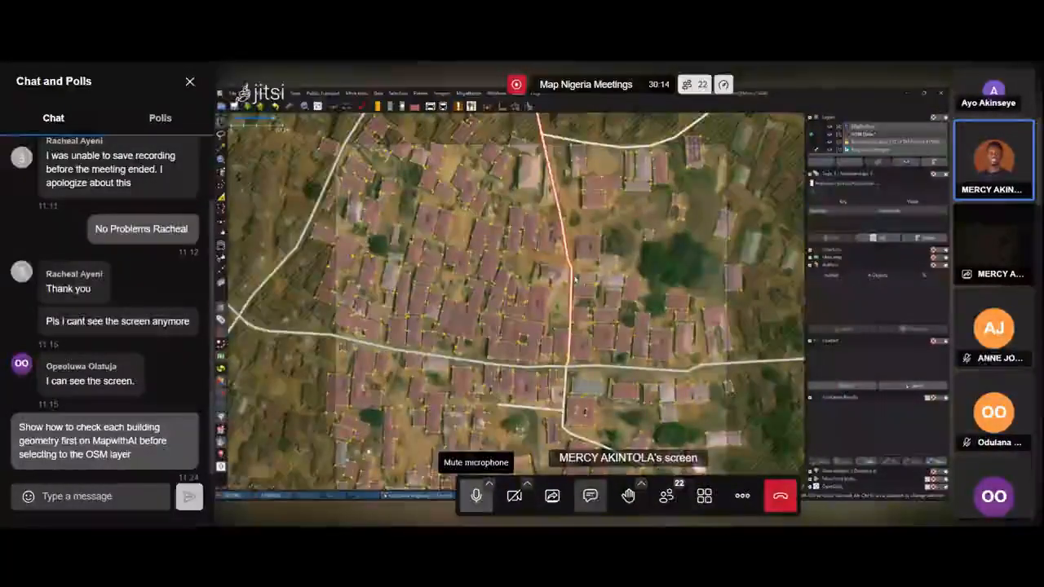
pyautogui.click(475, 495)
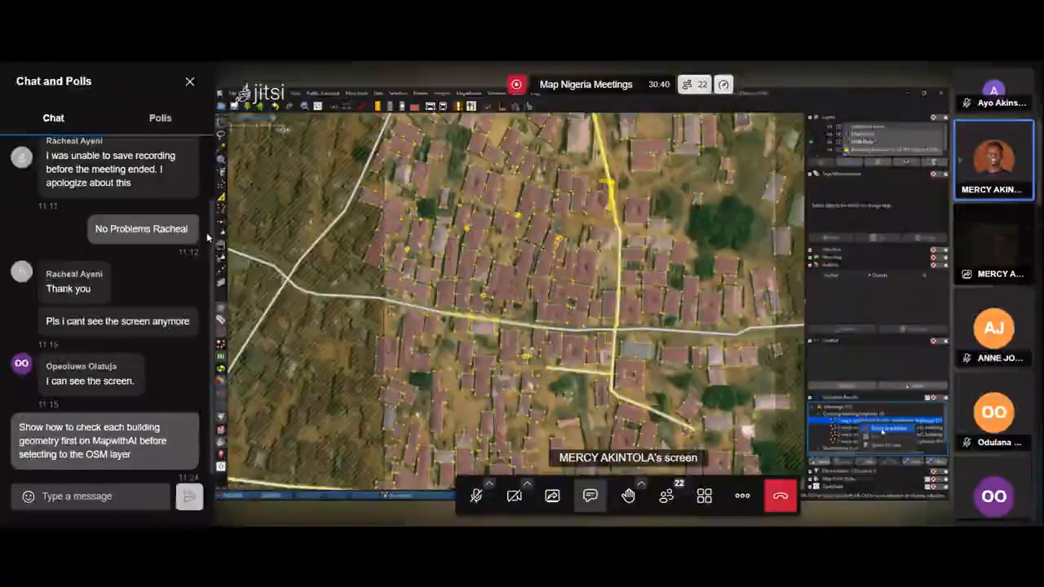
# Close the chat panel, then select a road crossing a building in the OSM data layer and inspect it up close.
pyautogui.click(189, 82)
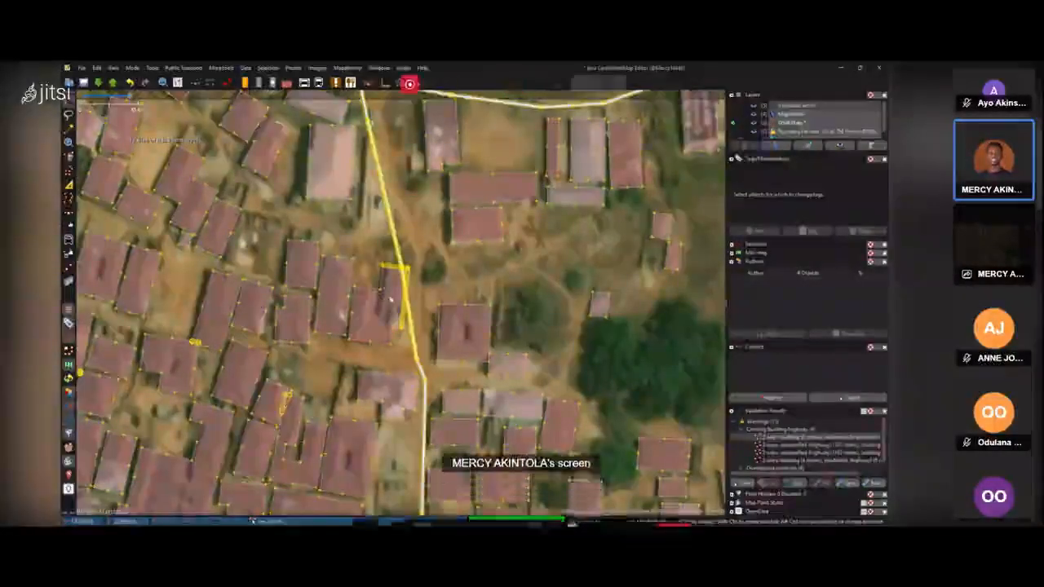
pyautogui.click(407, 308)
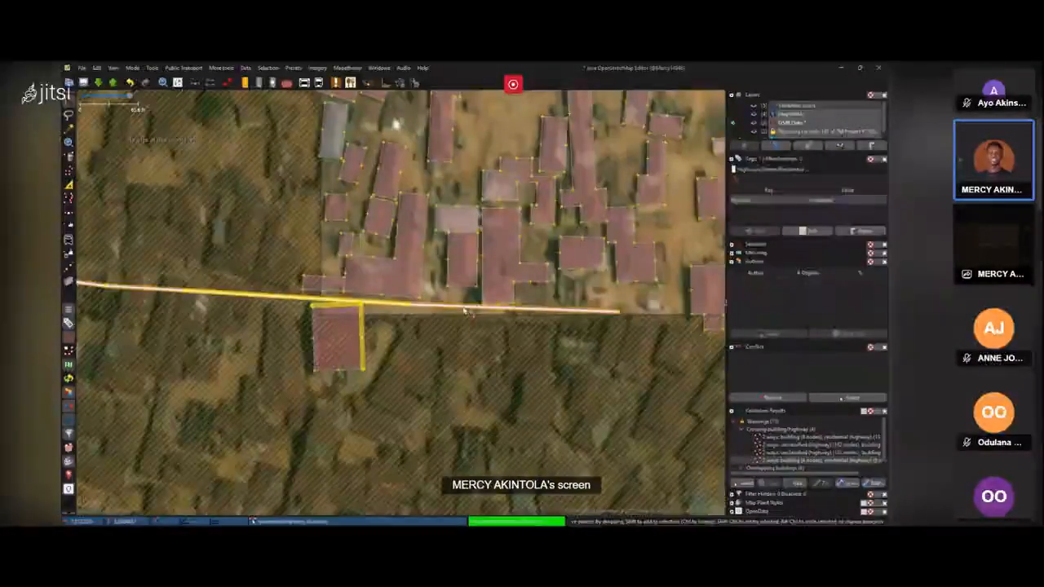
pyautogui.scroll(3, 415, 308)
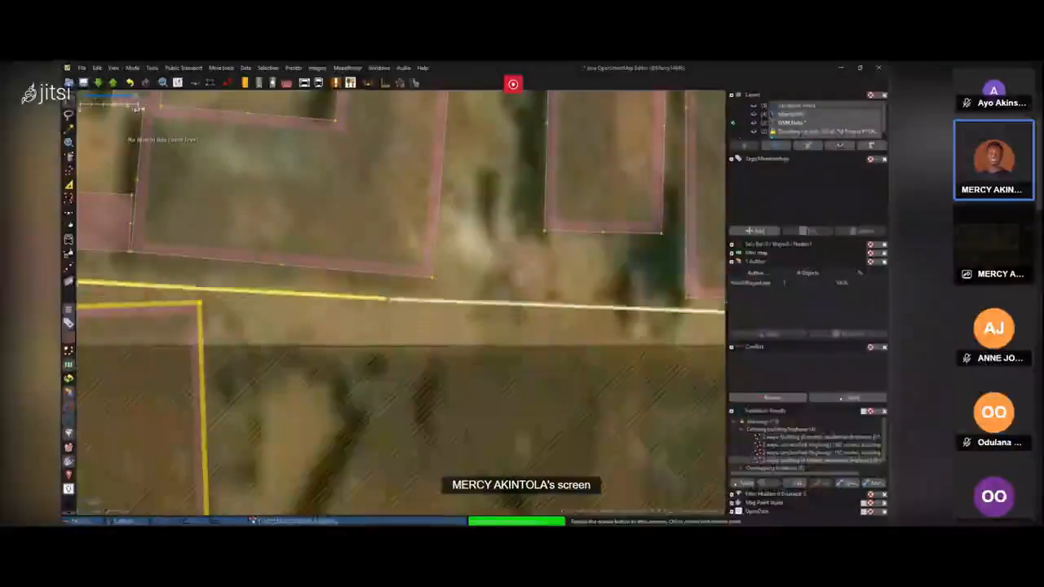
pyautogui.scroll(-2, 394, 331)
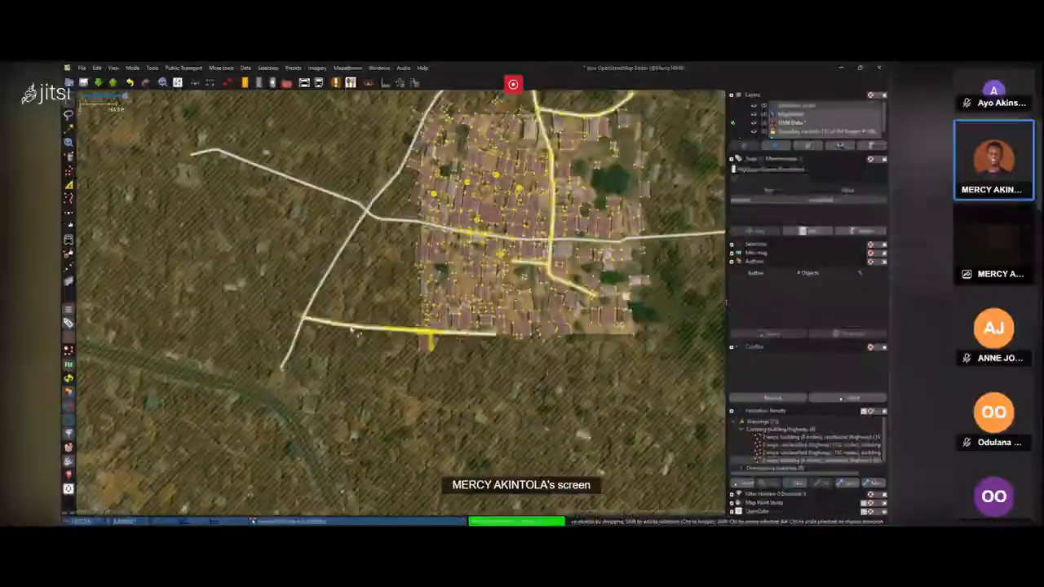
pyautogui.scroll(5, 354, 330)
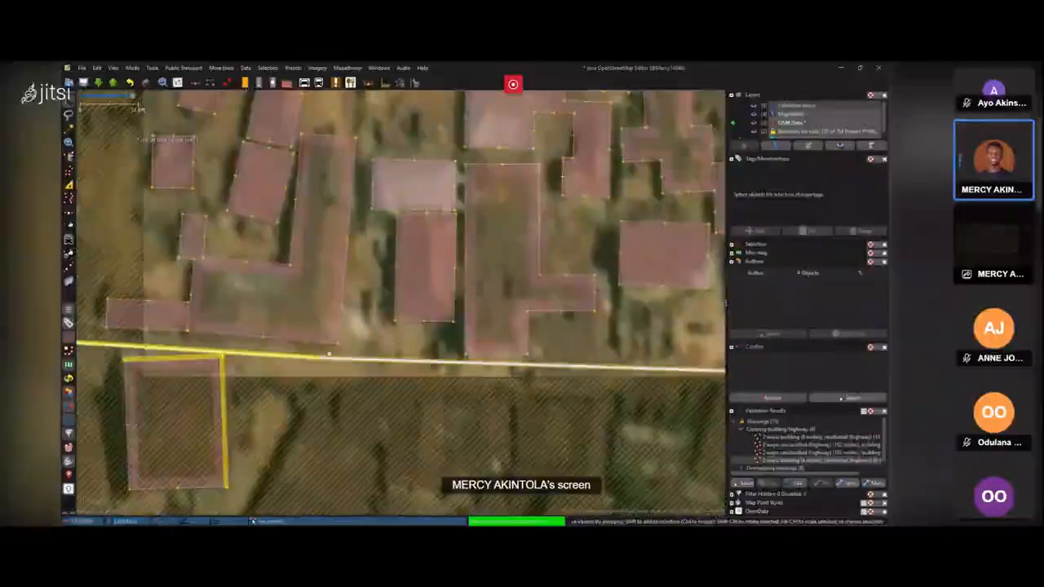
pyautogui.scroll(-8, 316, 360)
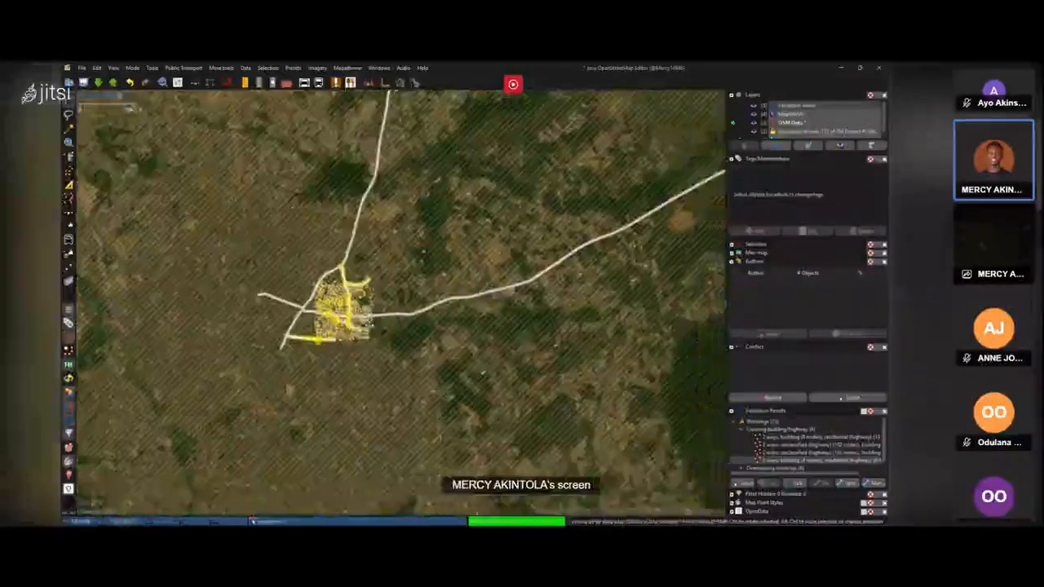
pyautogui.scroll(6, 281, 342)
pyautogui.scroll(-1, 281, 343)
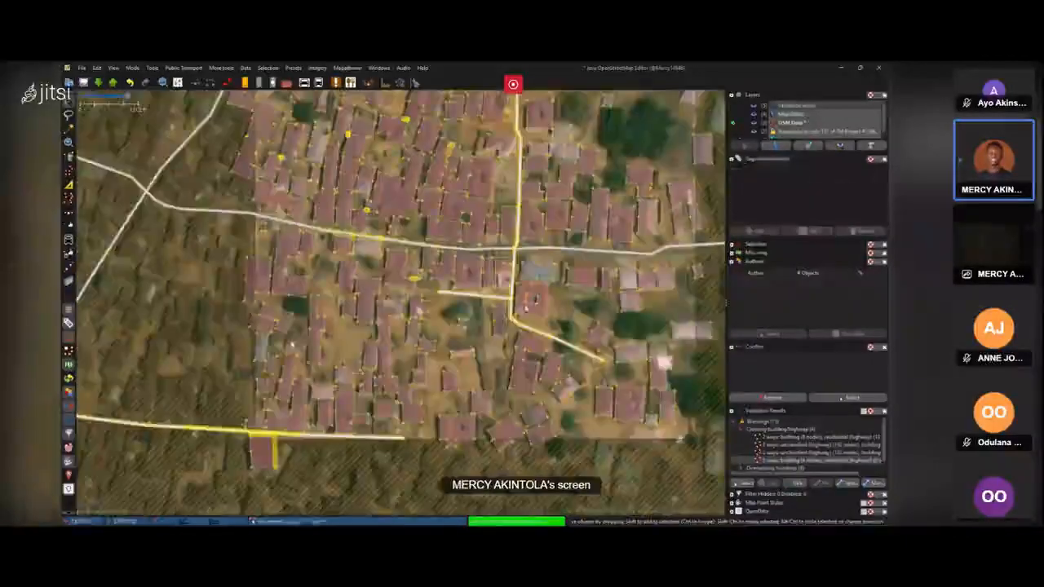
# Expand the overlapping buildings warnings in the validation results and zoom to the first flagged building pair to inspect it.
pyautogui.click(746, 430)
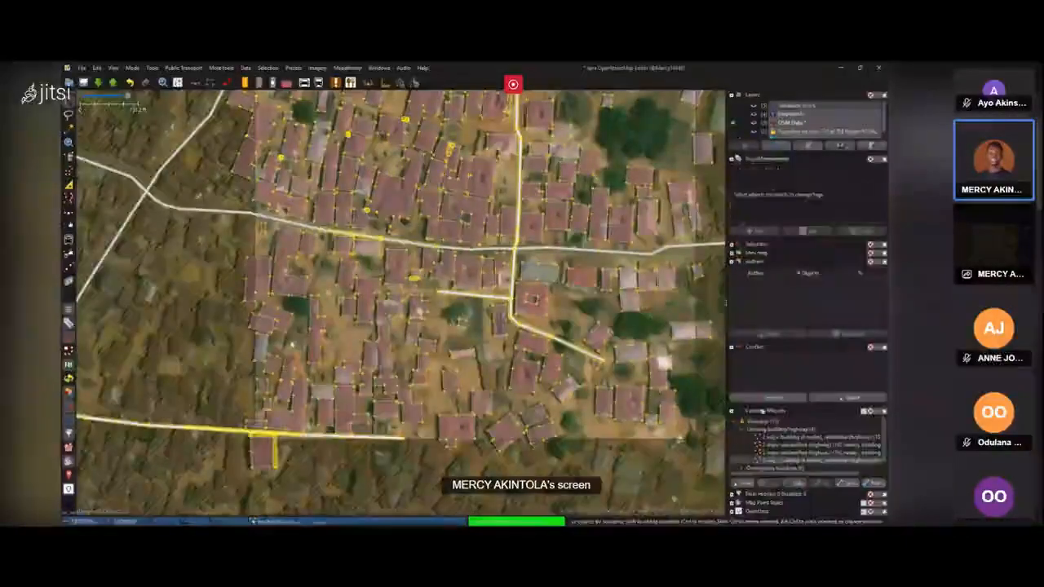
pyautogui.click(746, 429)
pyautogui.click(749, 437)
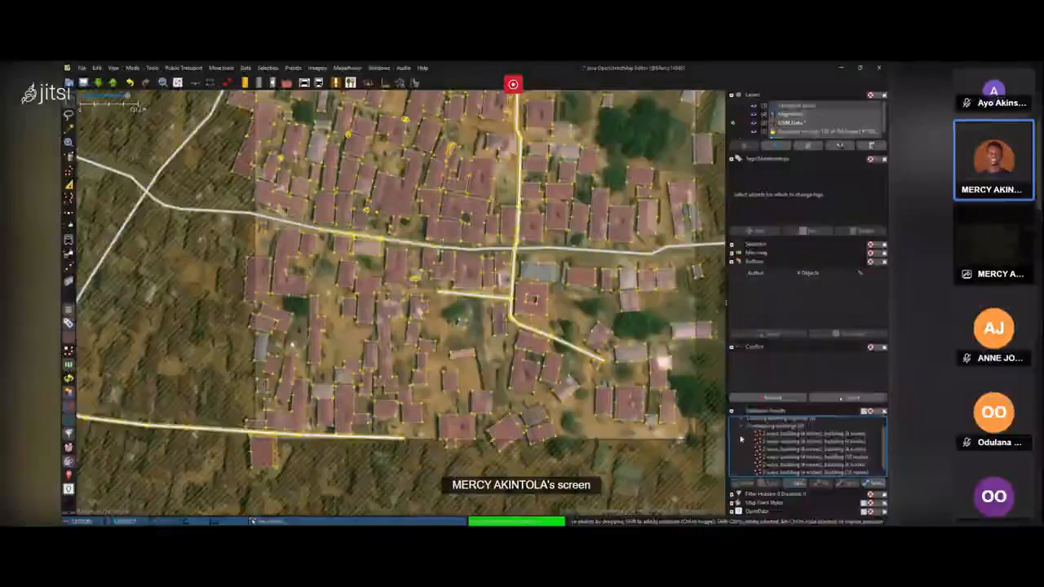
pyautogui.doubleClick(766, 433)
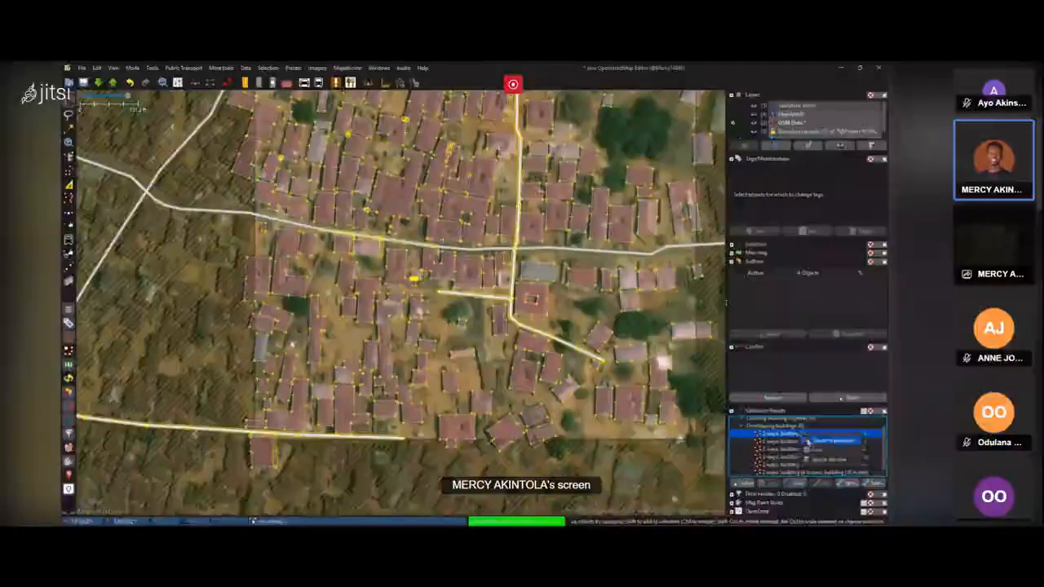
pyautogui.scroll(5, 398, 308)
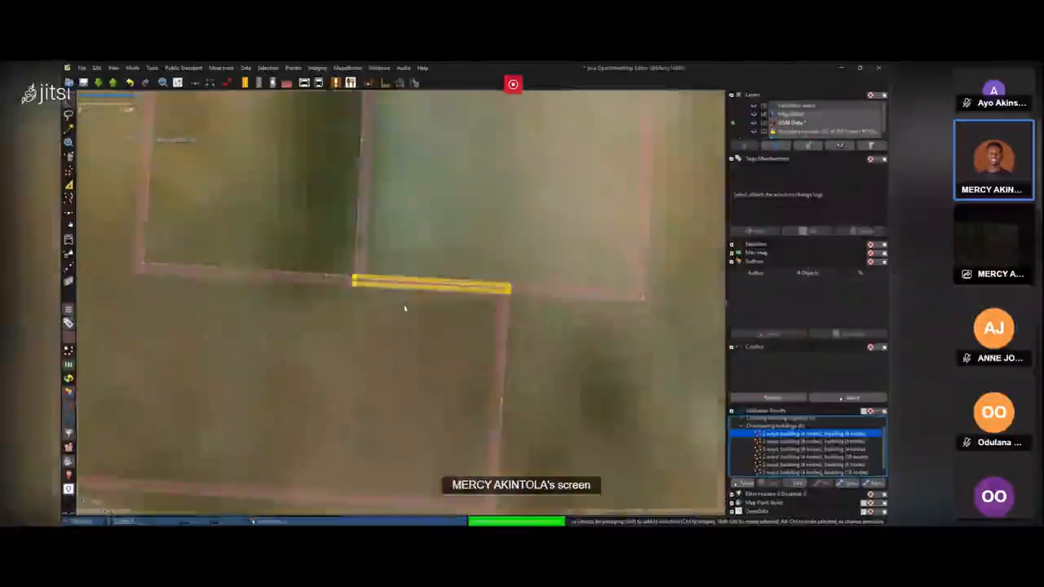
pyautogui.scroll(-3, 499, 300)
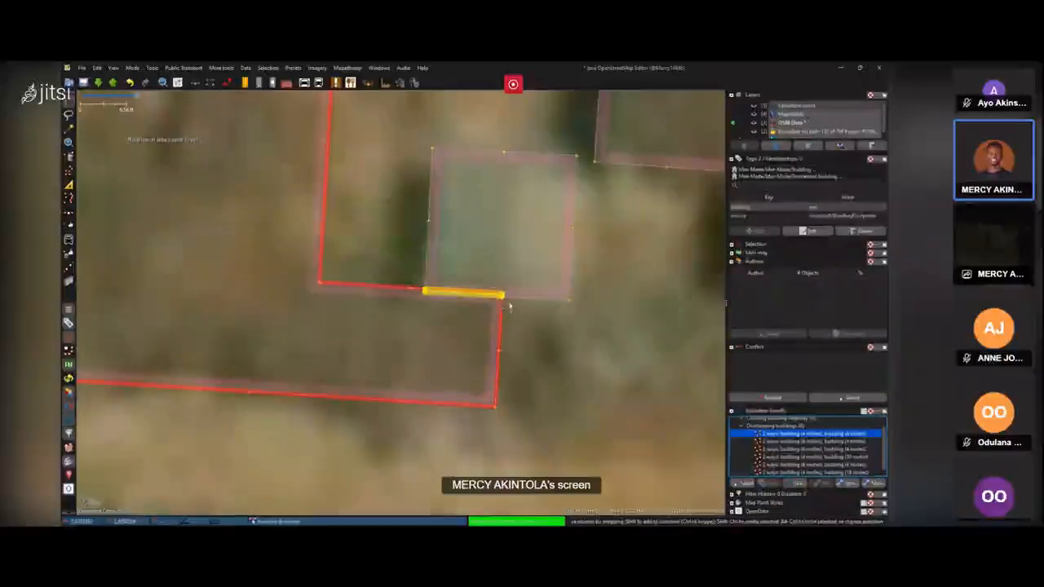
pyautogui.click(521, 300)
pyautogui.click(518, 290)
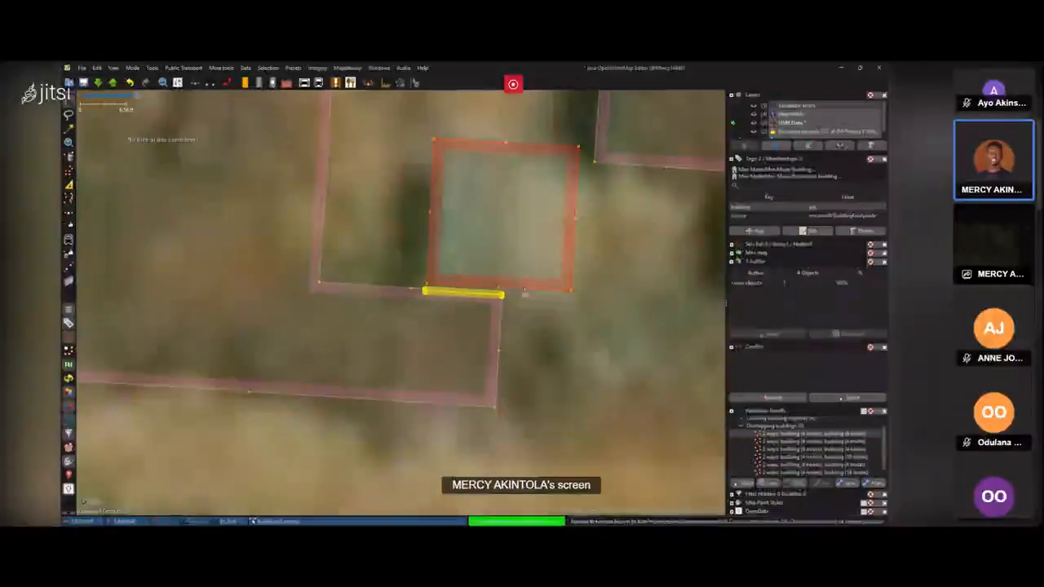
pyautogui.click(523, 294)
pyautogui.scroll(-3, 527, 300)
pyautogui.scroll(-10, 533, 310)
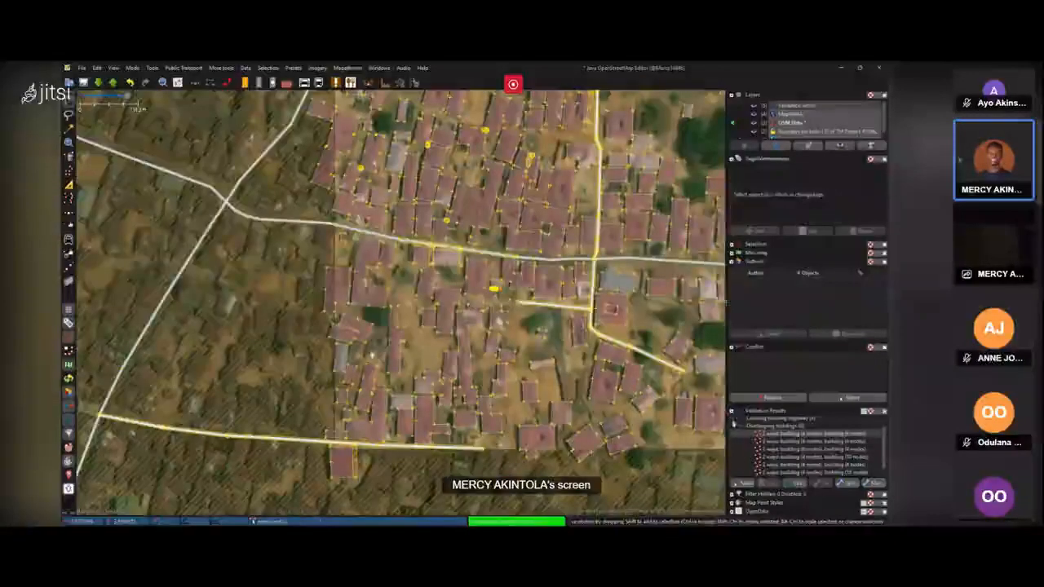
# Select another overlapping buildings warning and zoom to it to inspect the flagged buildings.
pyautogui.click(808, 441)
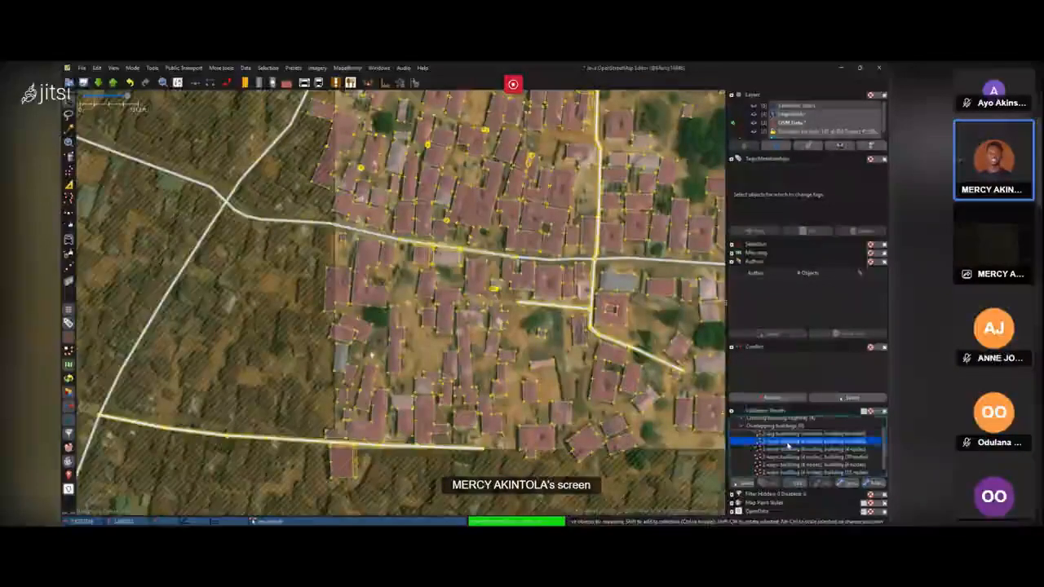
pyautogui.doubleClick(807, 441)
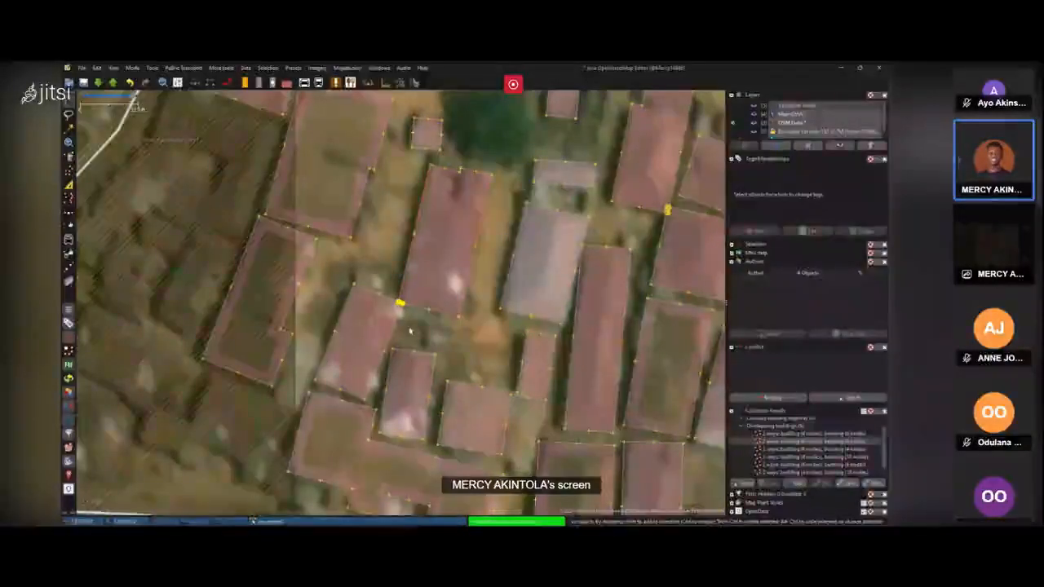
pyautogui.click(375, 299)
pyautogui.click(359, 265)
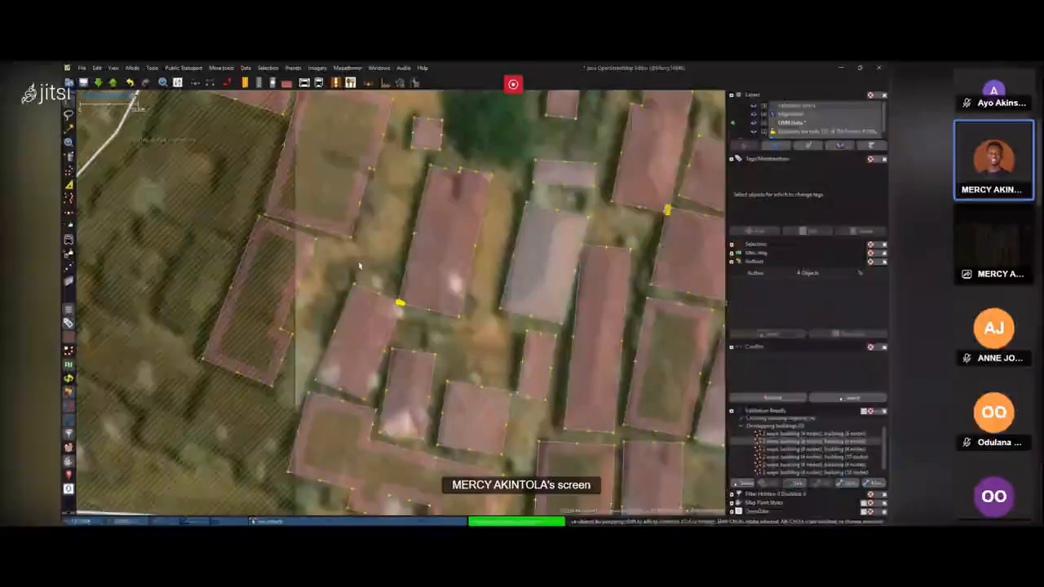
# Open the meeting chat to read participants' messages.
pyautogui.moveTo(502, 508)
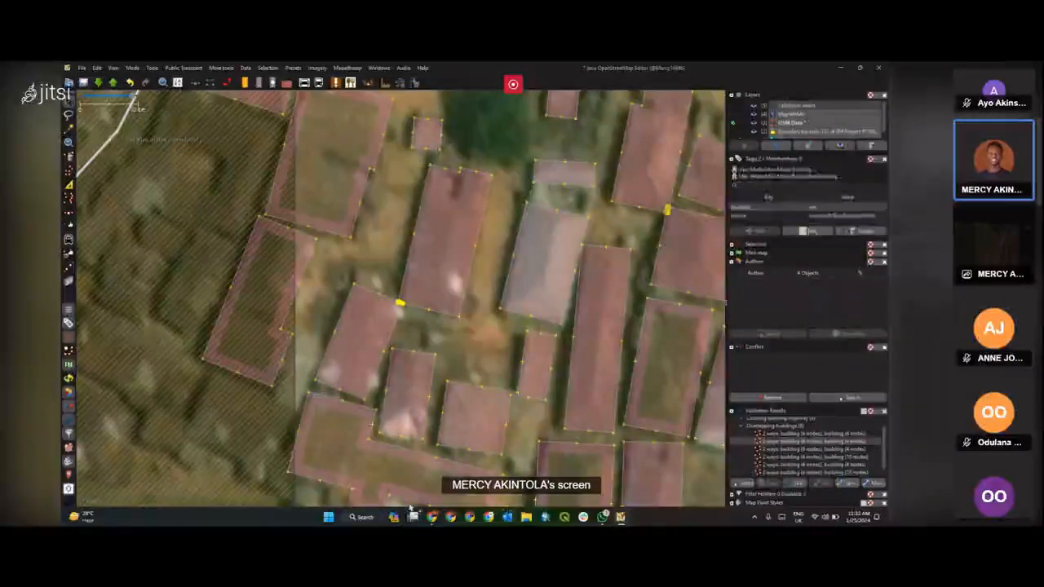
pyautogui.moveTo(432, 516)
pyautogui.click(432, 487)
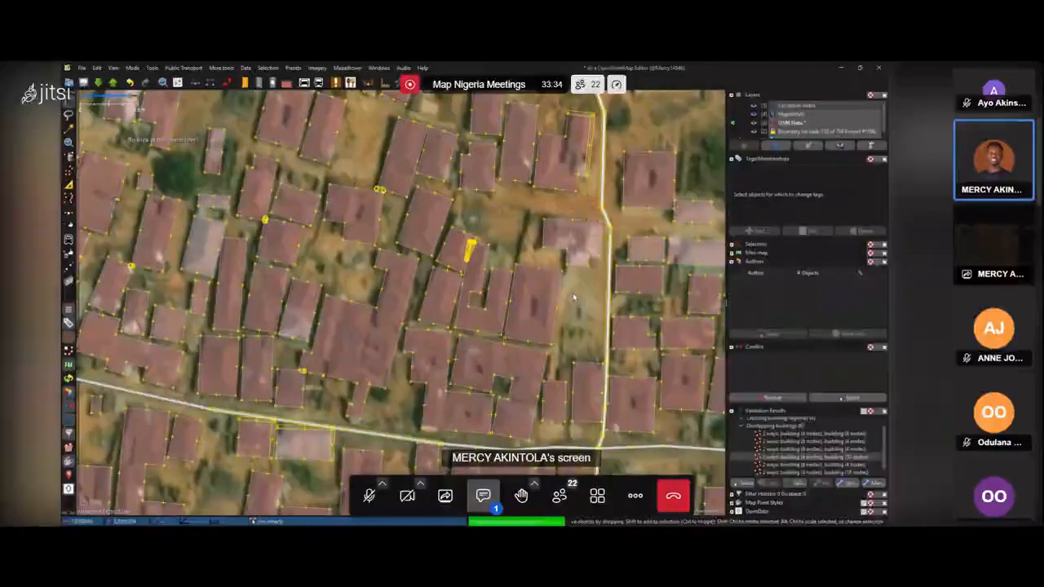
pyautogui.click(484, 496)
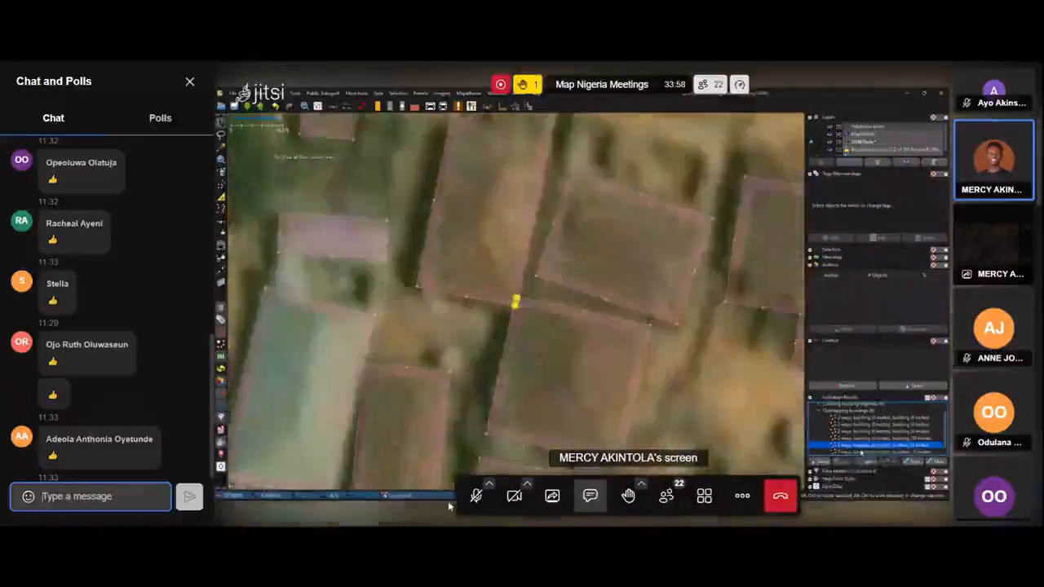
# Close the chat panel and toggle the meeting microphone on and off to speak to the group.
pyautogui.click(476, 496)
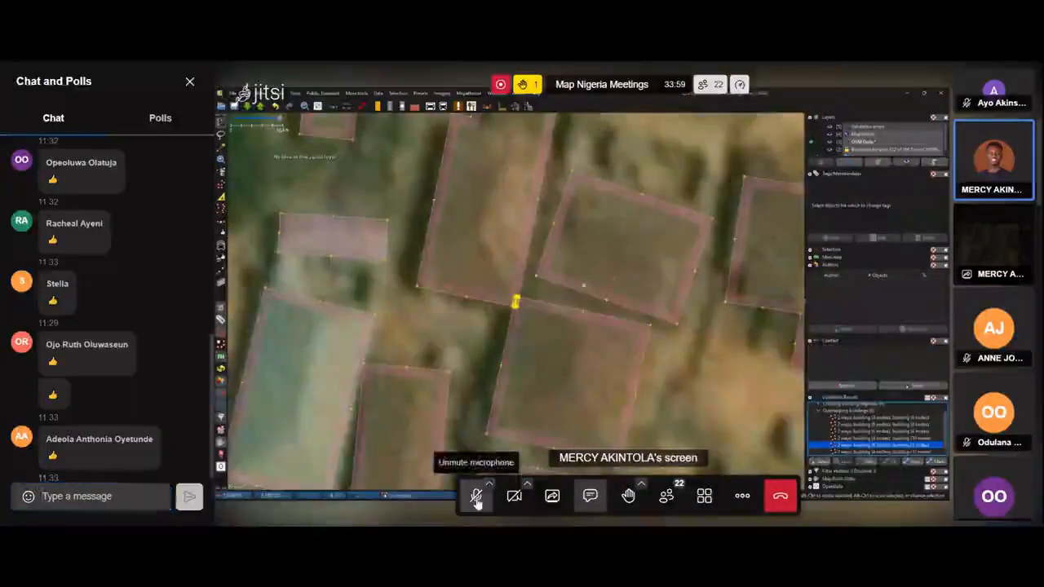
pyautogui.click(188, 83)
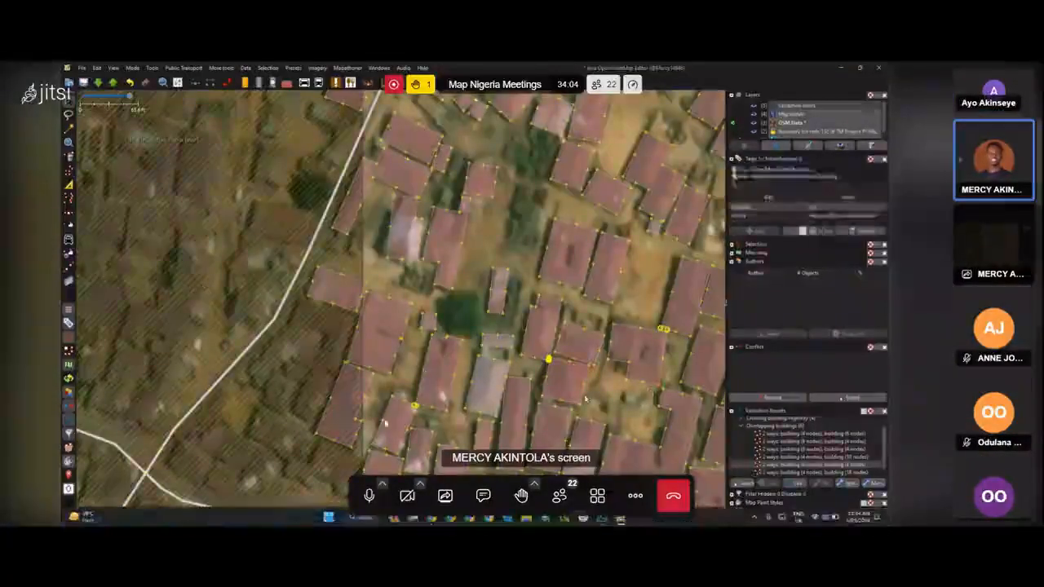
pyautogui.click(367, 496)
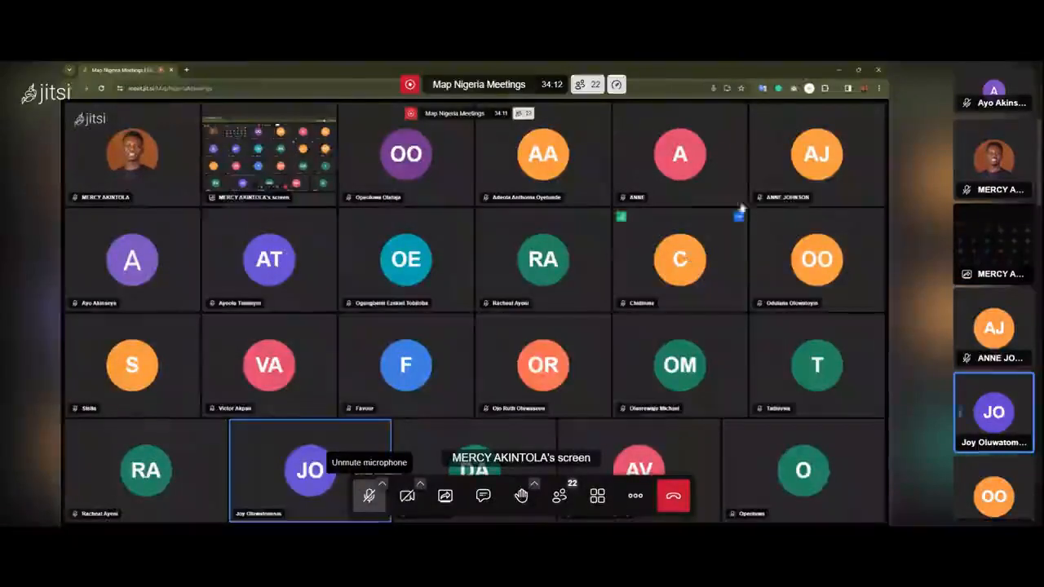
pyautogui.click(367, 496)
pyautogui.click(366, 496)
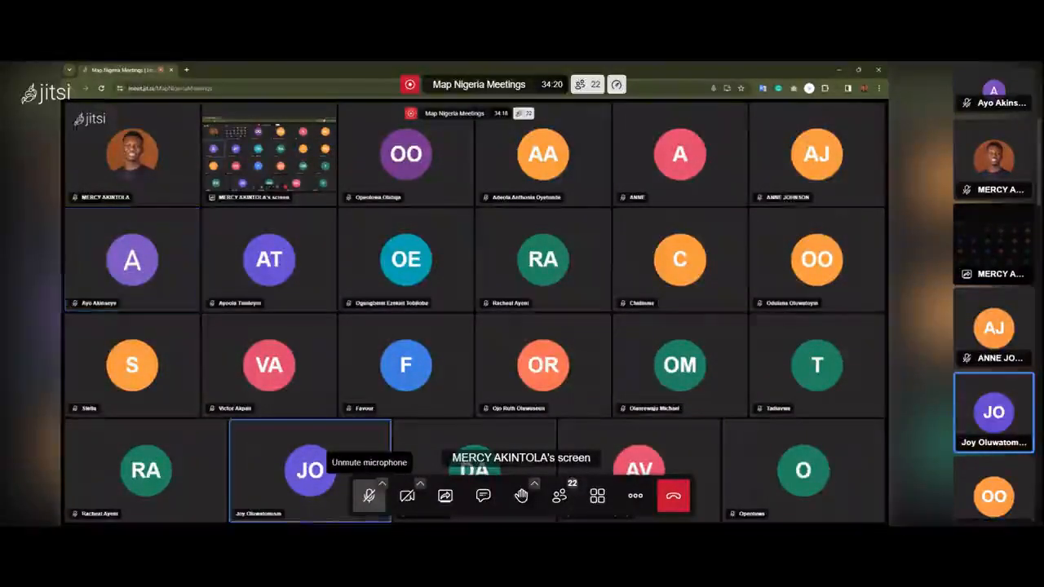
# Return to the map and create a multipolygon from the selected outer building outline and its inner courtyard outline.
pyautogui.click(839, 70)
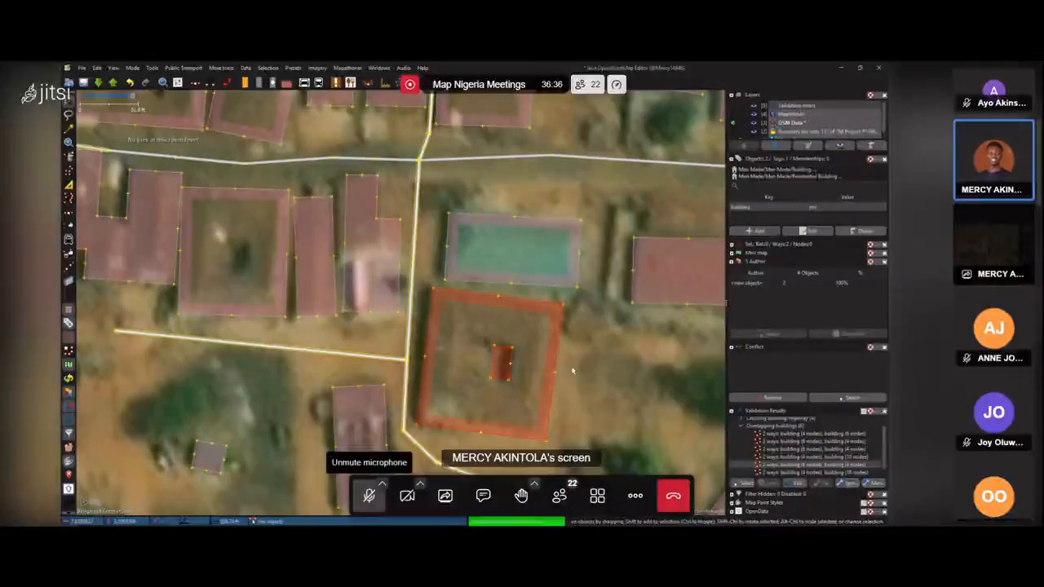
pyautogui.hotkey('ctrl', 'b')
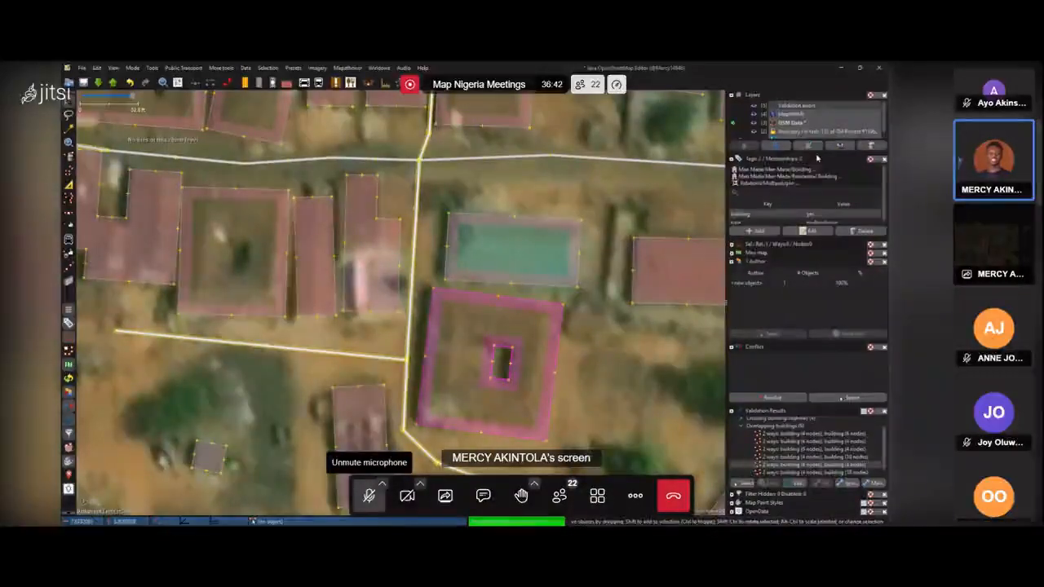
# Inspect the new multipolygon relation's tags and membership by selecting its outer and inner ways.
pyautogui.moveTo(816, 152); pyautogui.dragTo(805, 111)
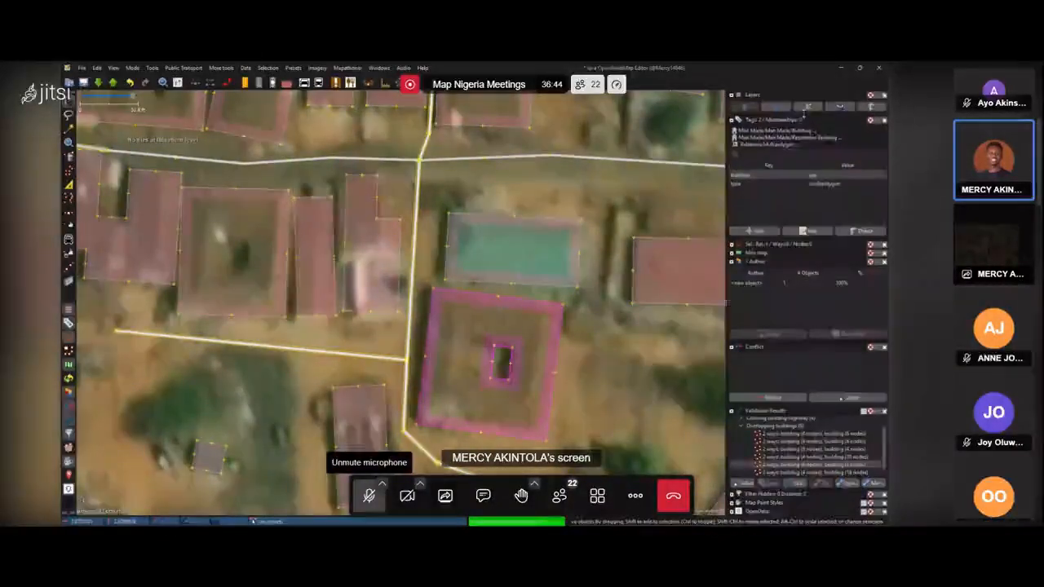
pyautogui.click(583, 403)
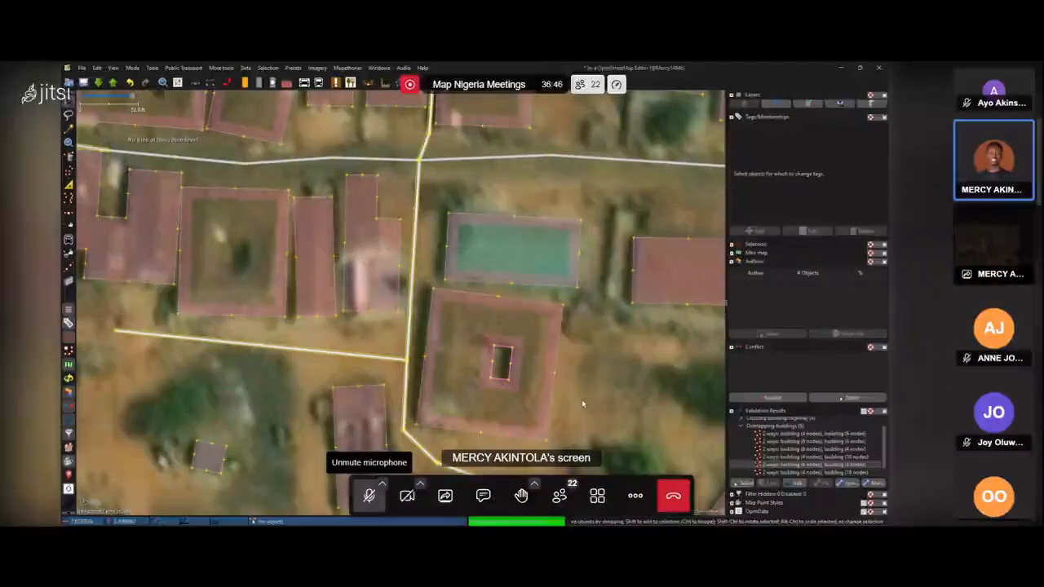
pyautogui.click(553, 400)
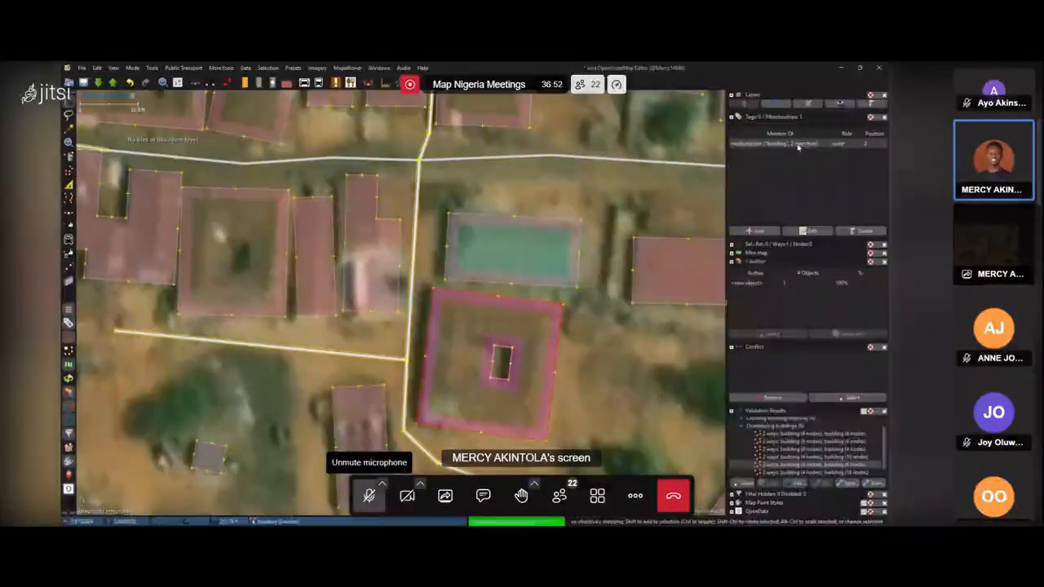
pyautogui.click(842, 145)
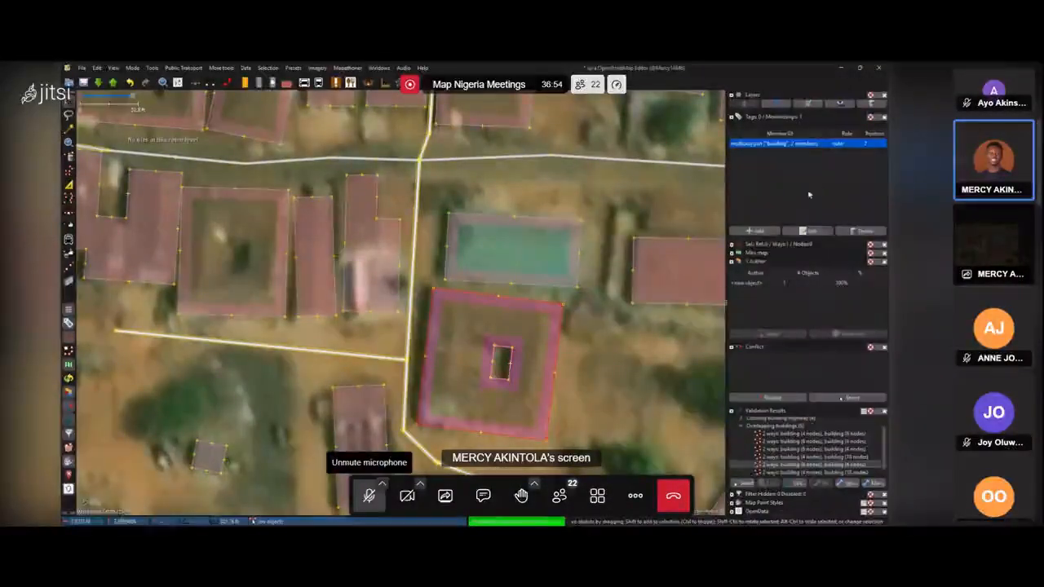
pyautogui.click(512, 363)
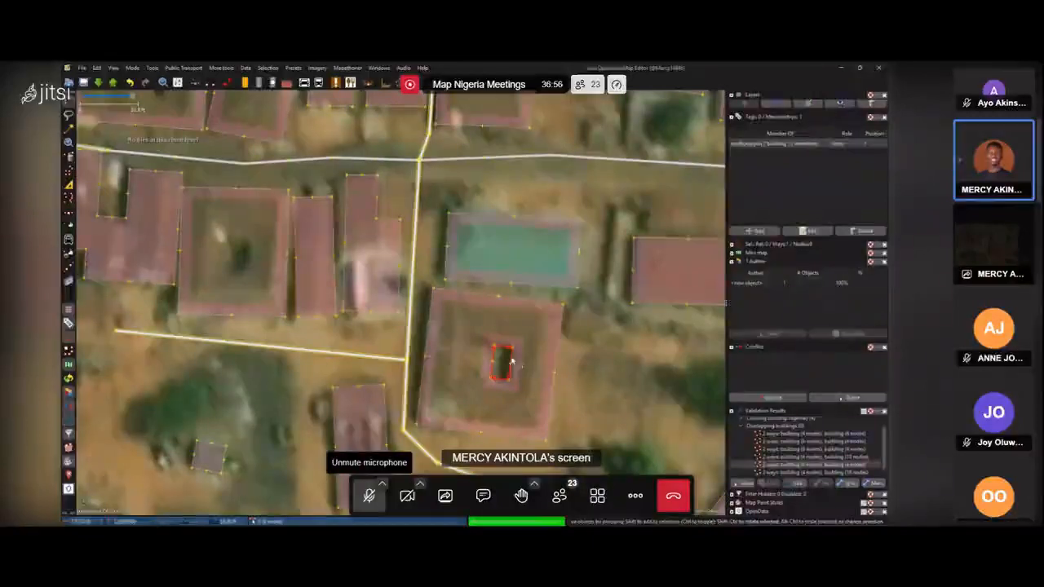
pyautogui.click(554, 393)
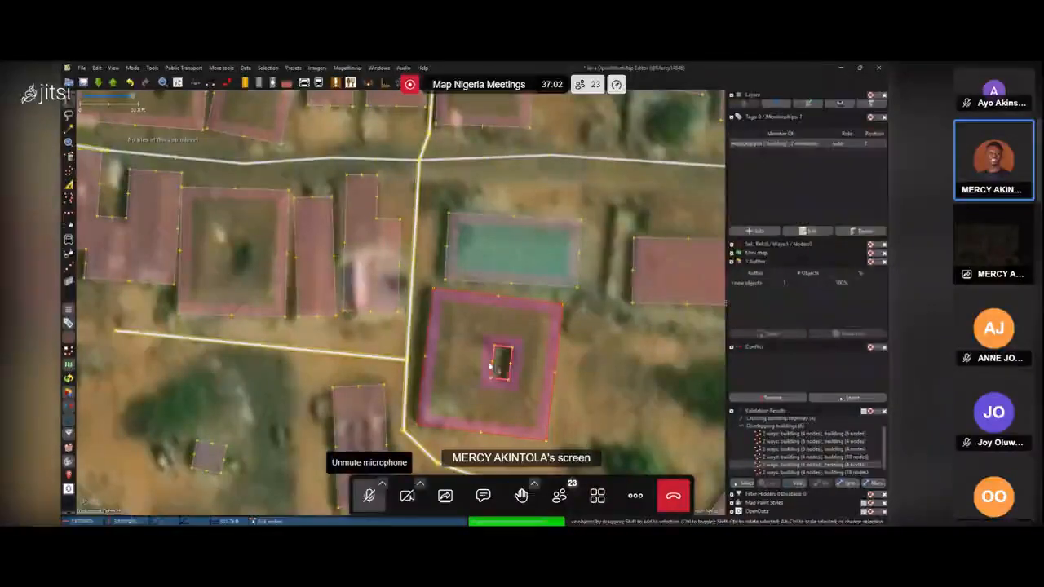
pyautogui.click(599, 364)
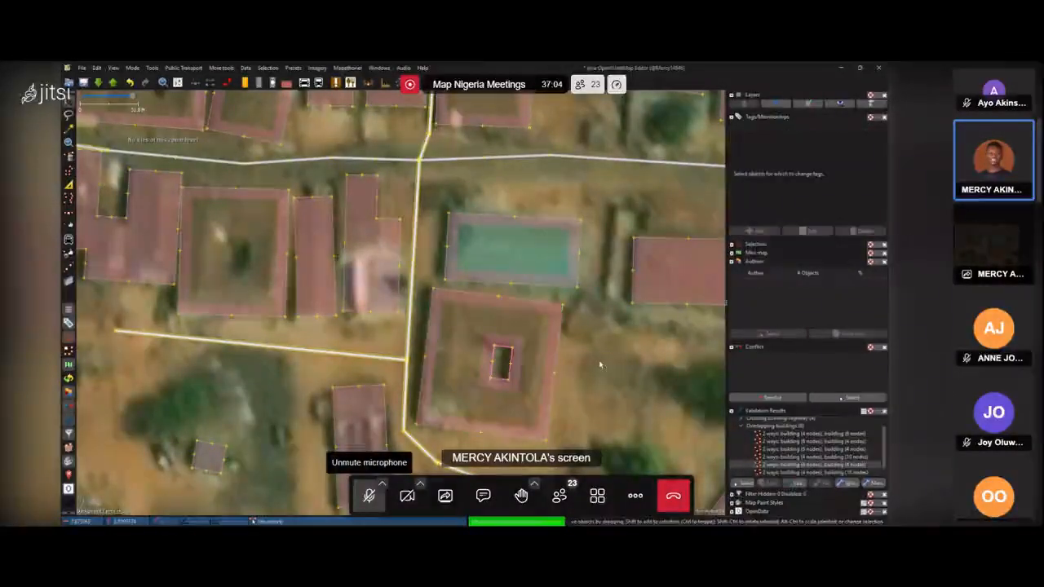
# Zoom around the settlement and reselect the courtyard building's outlines to check the multipolygon.
pyautogui.scroll(-5, 600, 365)
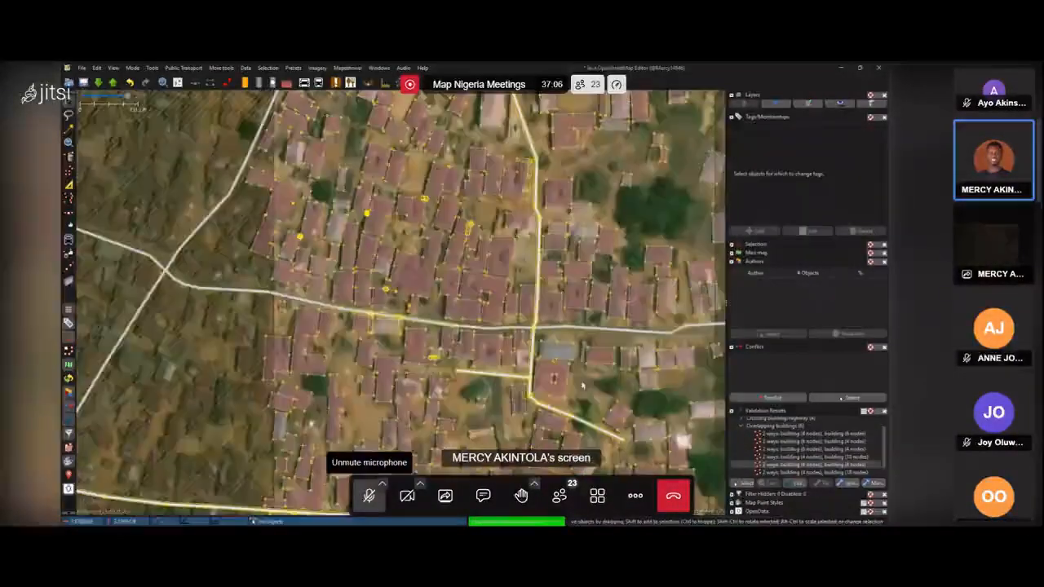
pyautogui.scroll(6, 592, 390)
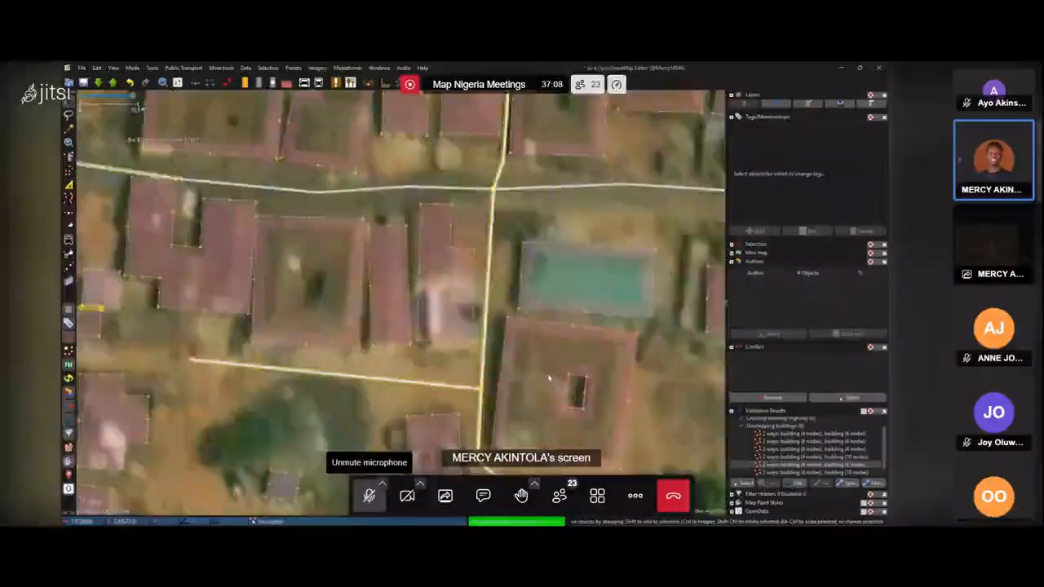
pyautogui.scroll(-6, 606, 399)
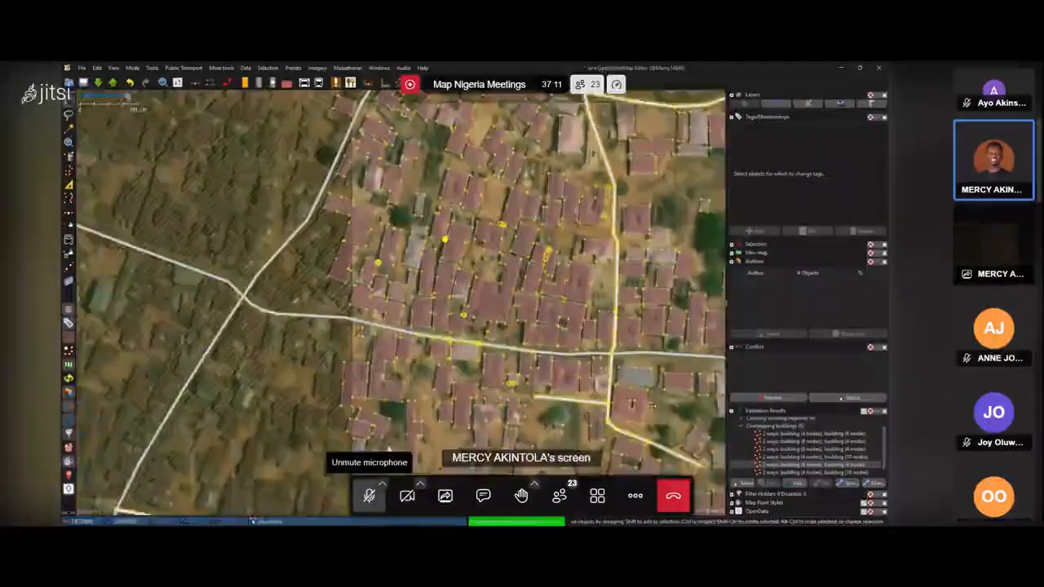
pyautogui.scroll(2, 467, 356)
pyautogui.click(479, 328)
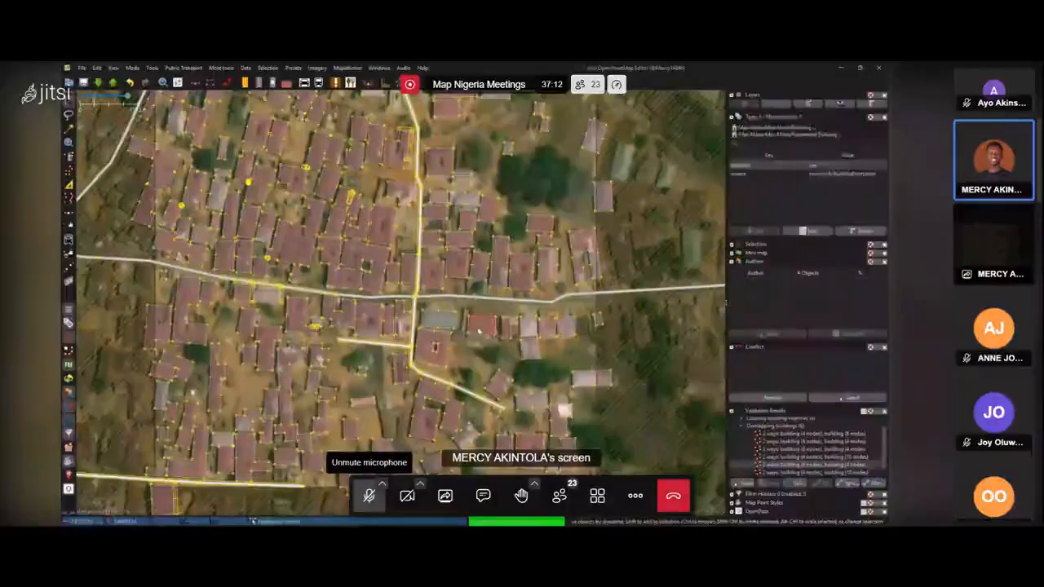
pyautogui.click(461, 369)
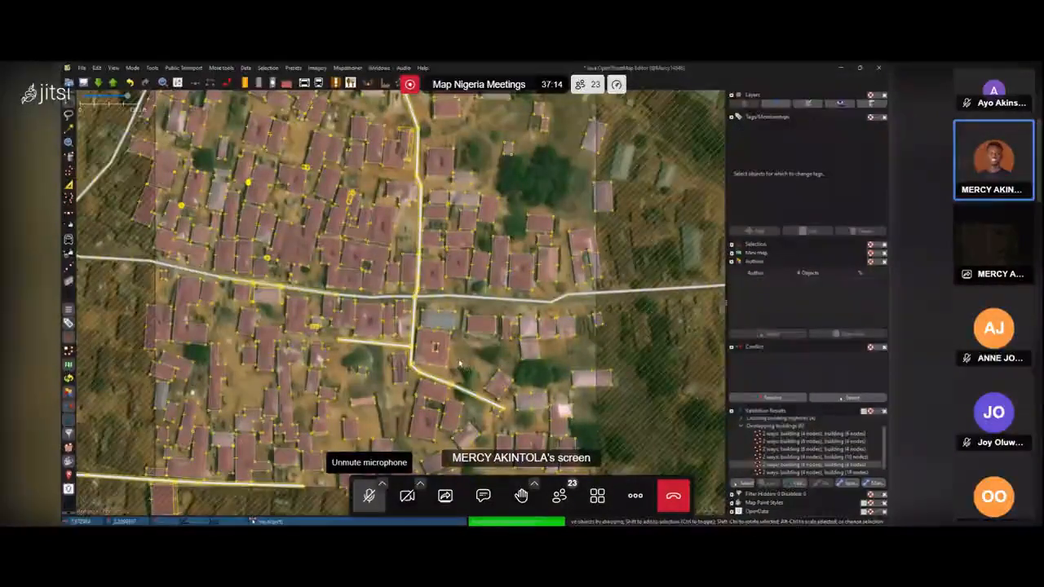
pyautogui.click(435, 346)
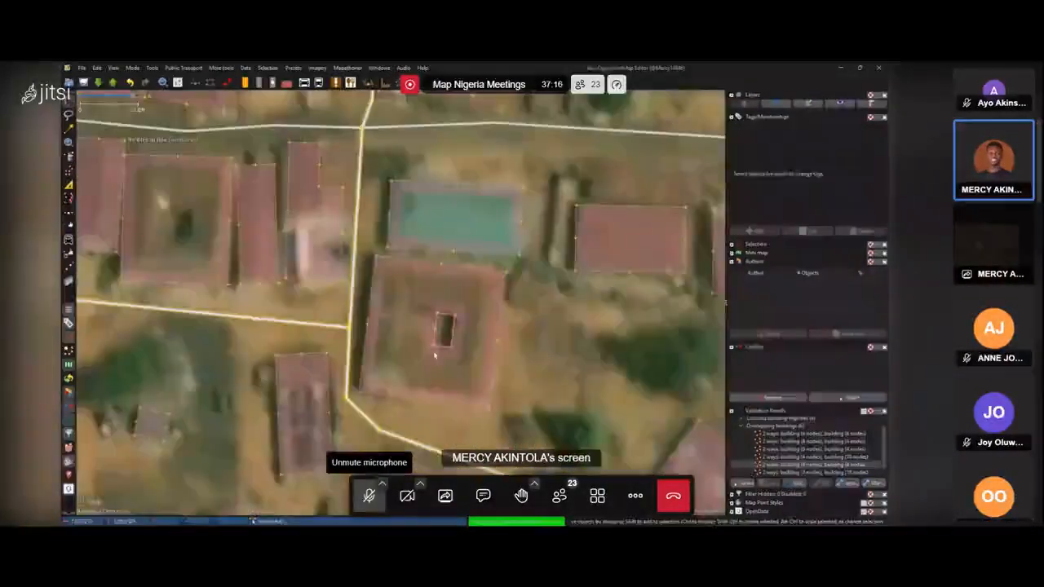
pyautogui.scroll(4, 436, 338)
pyautogui.click(447, 339)
pyautogui.click(443, 345)
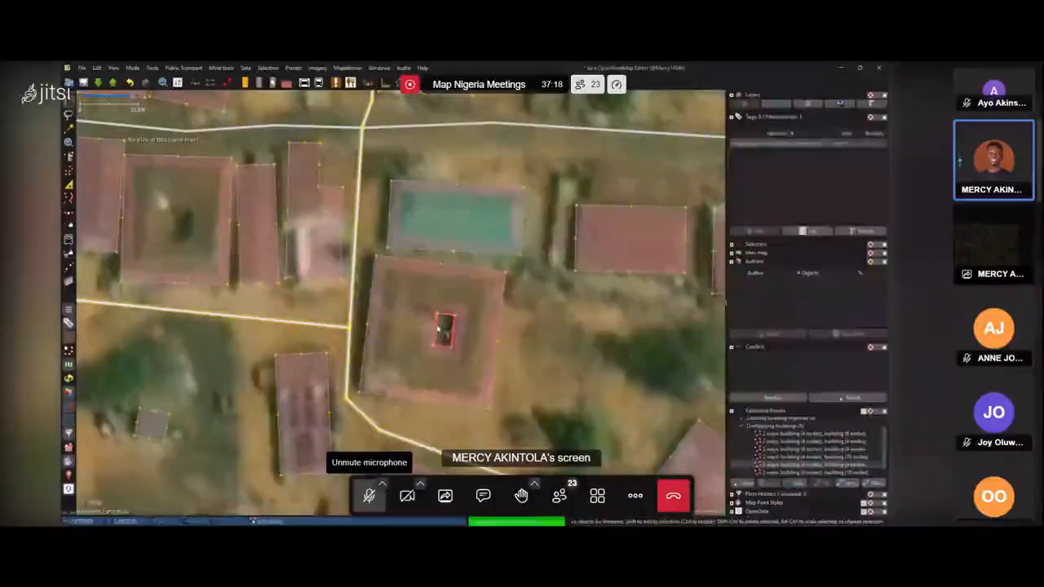
pyautogui.click(523, 354)
pyautogui.scroll(-4, 524, 354)
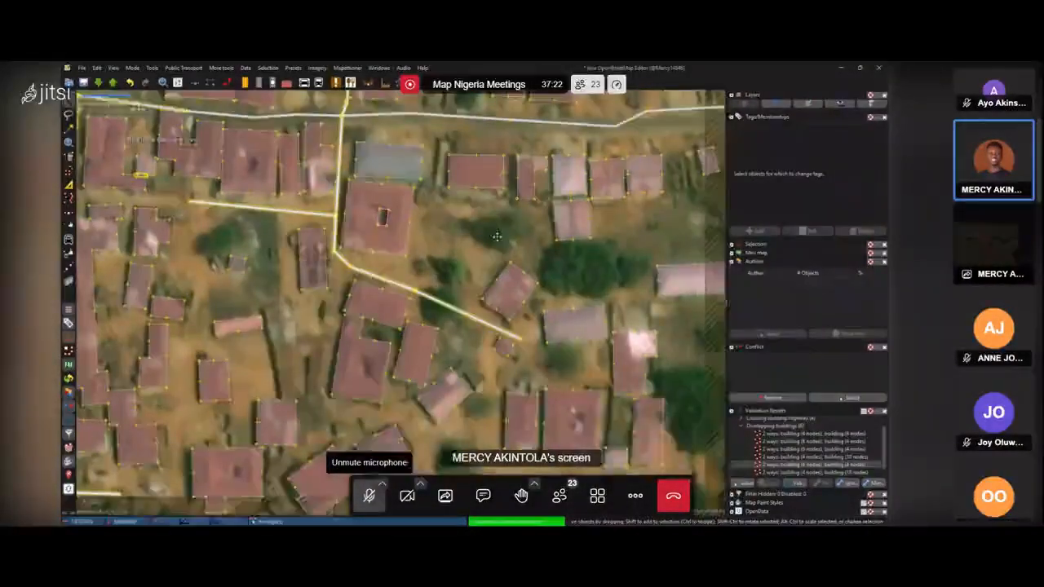
pyautogui.scroll(-4, 487, 289)
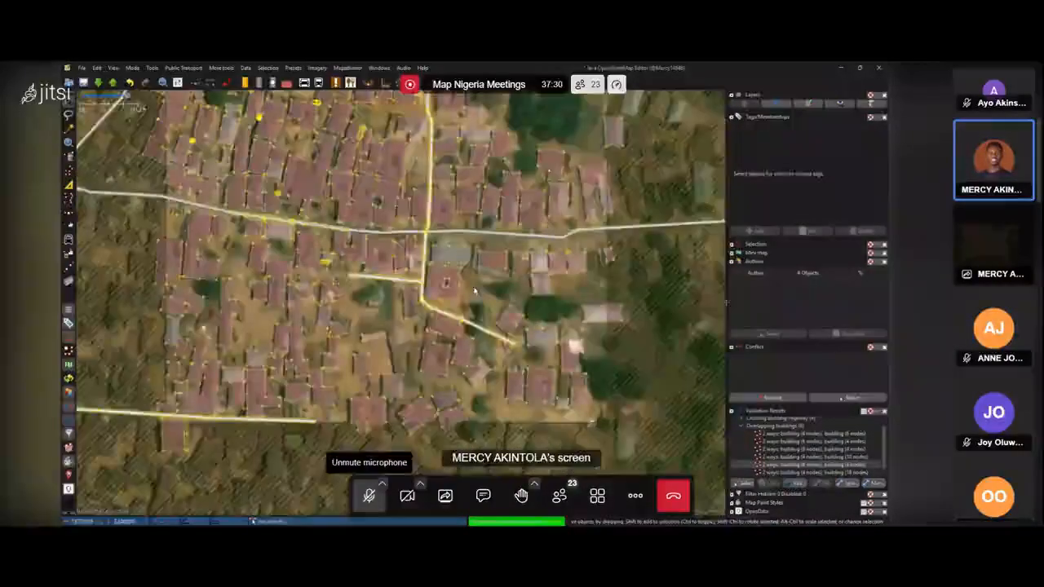
# Zoom and pan across the settlement to examine the buildings with inner courtyards.
pyautogui.scroll(4, 474, 290)
pyautogui.scroll(-3, 494, 282)
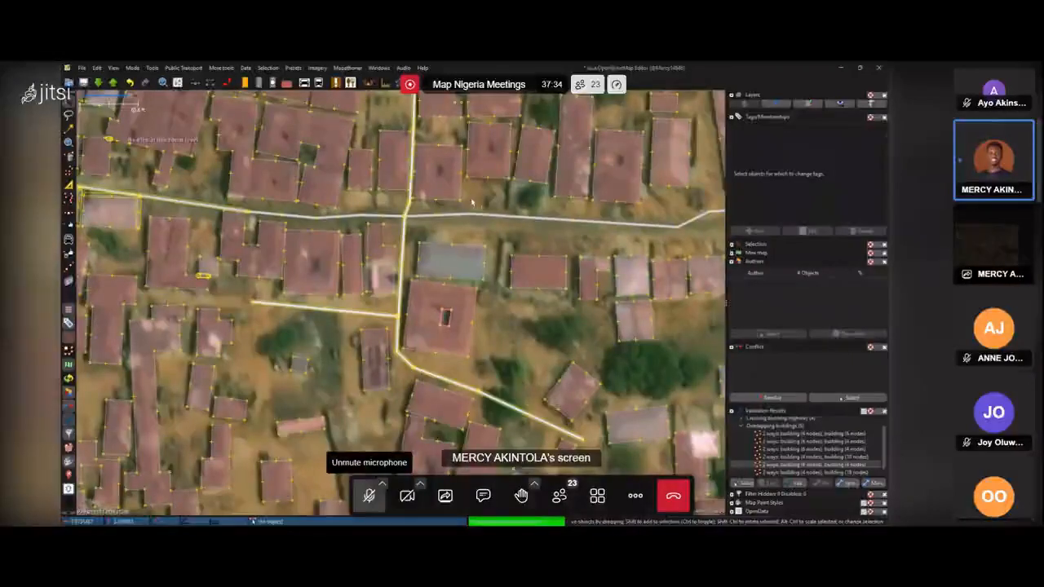
pyautogui.moveTo(473, 204); pyautogui.dragTo(441, 269)
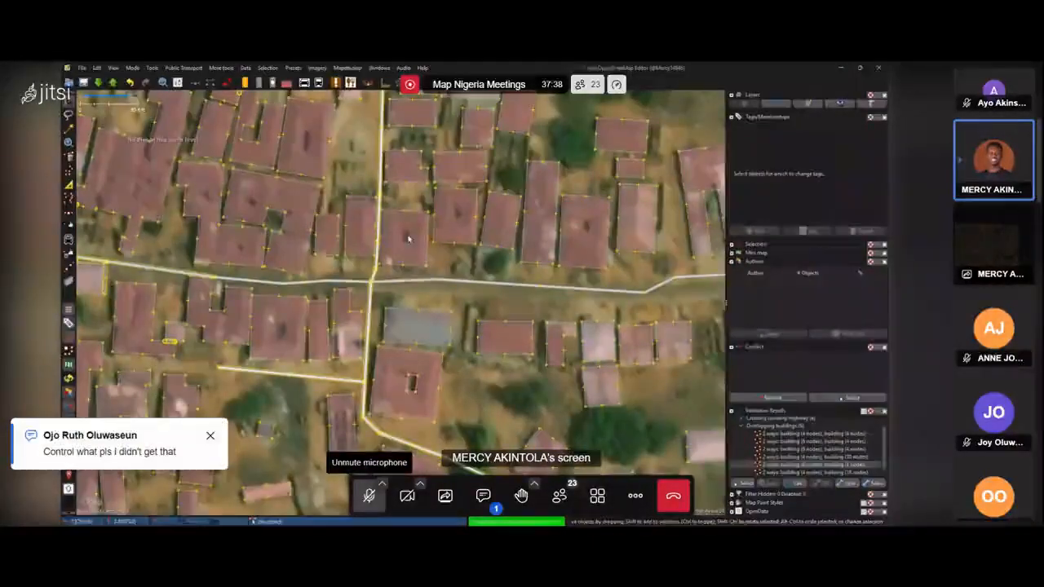
pyautogui.scroll(3, 335, 233)
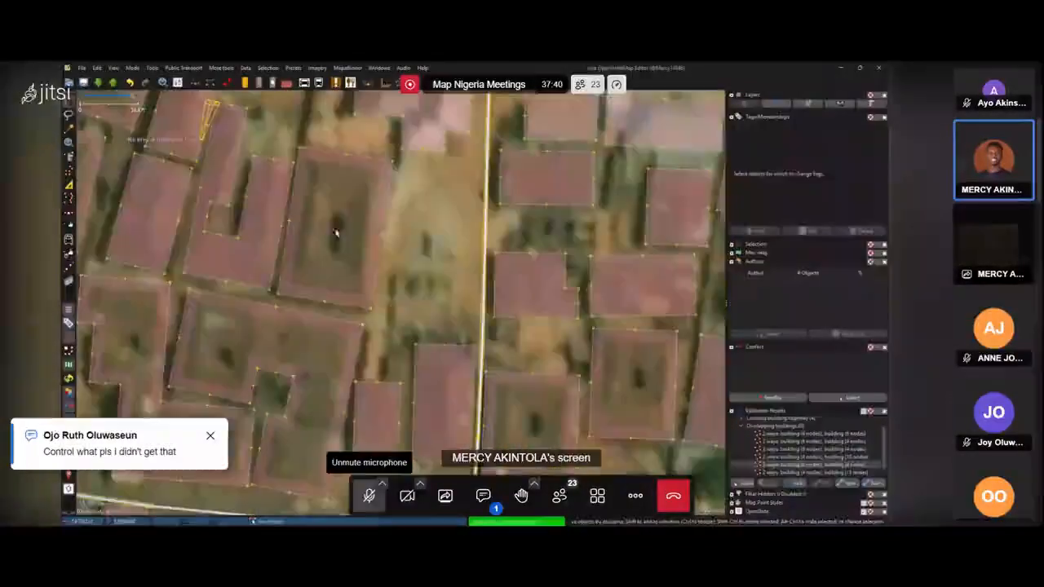
pyautogui.scroll(1, 336, 234)
pyautogui.scroll(-3, 335, 233)
pyautogui.scroll(1, 335, 232)
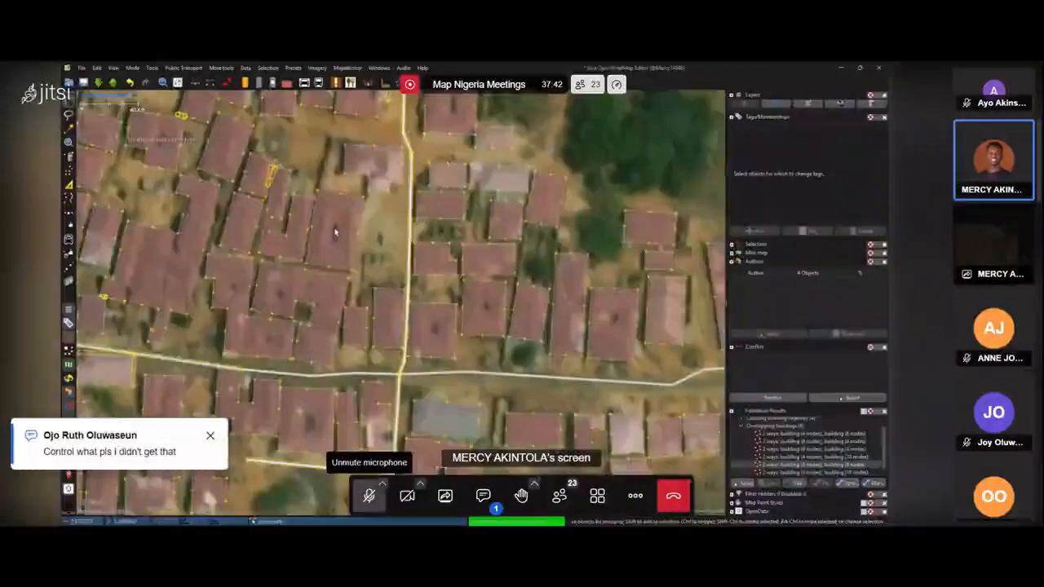
pyautogui.scroll(2, 335, 233)
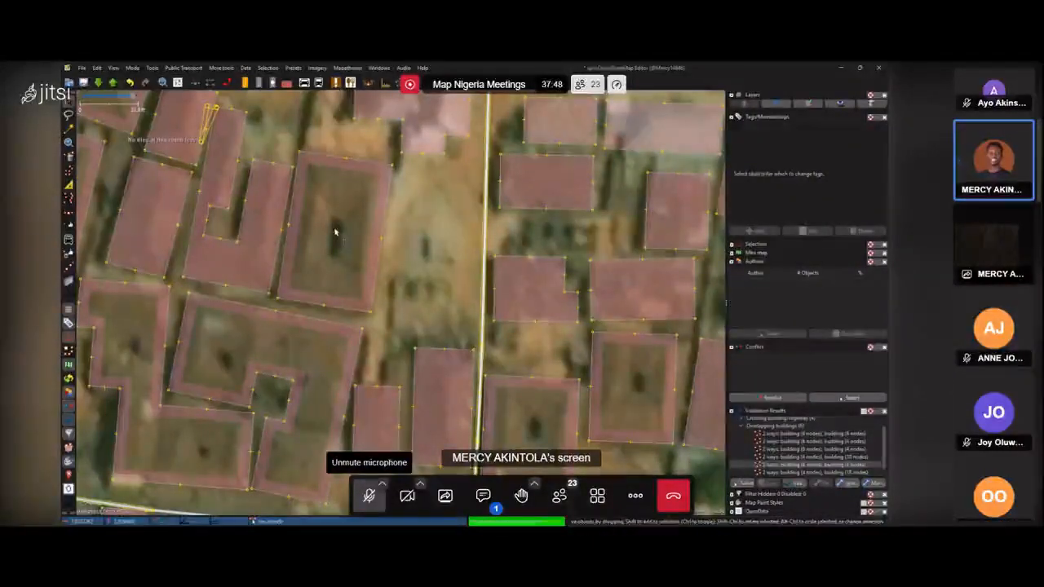
pyautogui.click(335, 232)
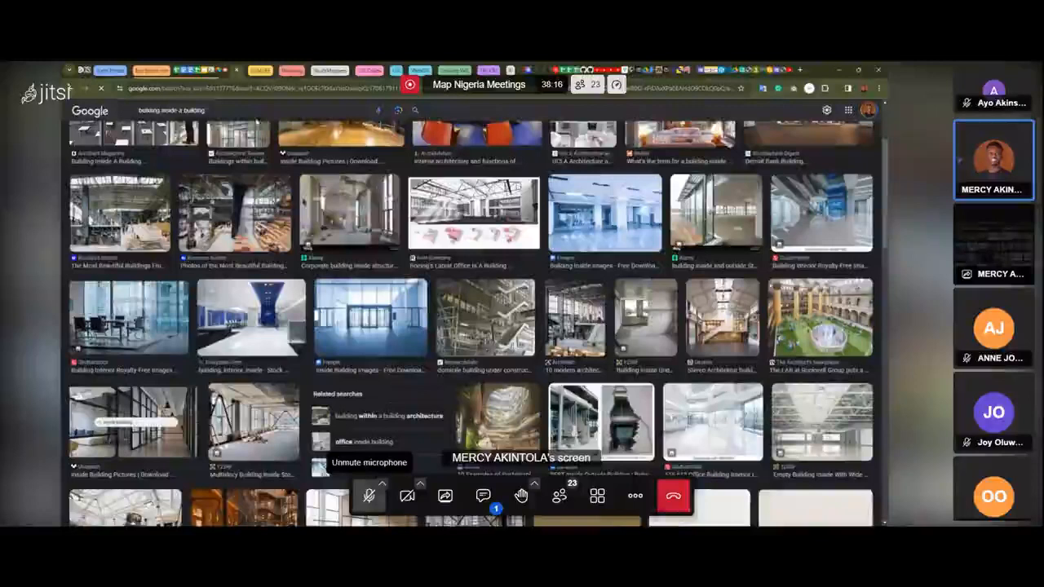
# Append 'fl' to the 'building inside a building' image search query in the browser.
pyautogui.click(250, 111)
pyautogui.write('fl')
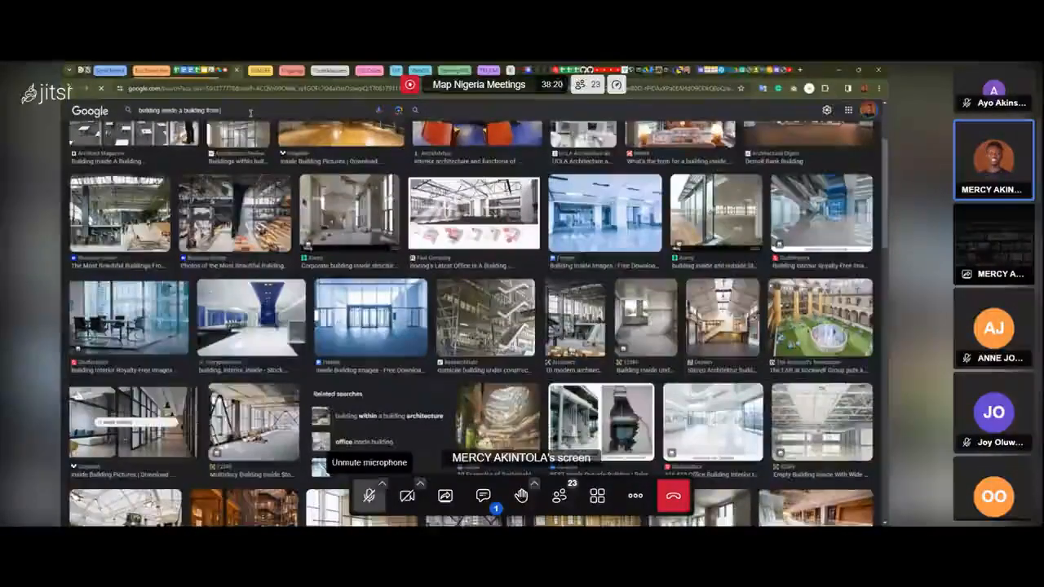
# Switch the meeting to tile view and back to the shared screen.
pyautogui.click(603, 502)
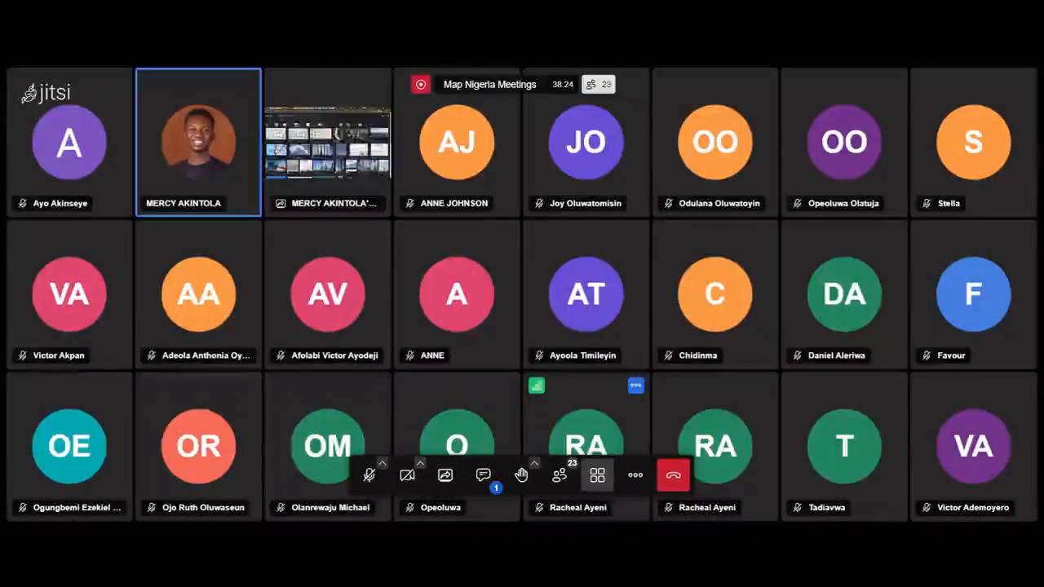
pyautogui.moveTo(633, 481)
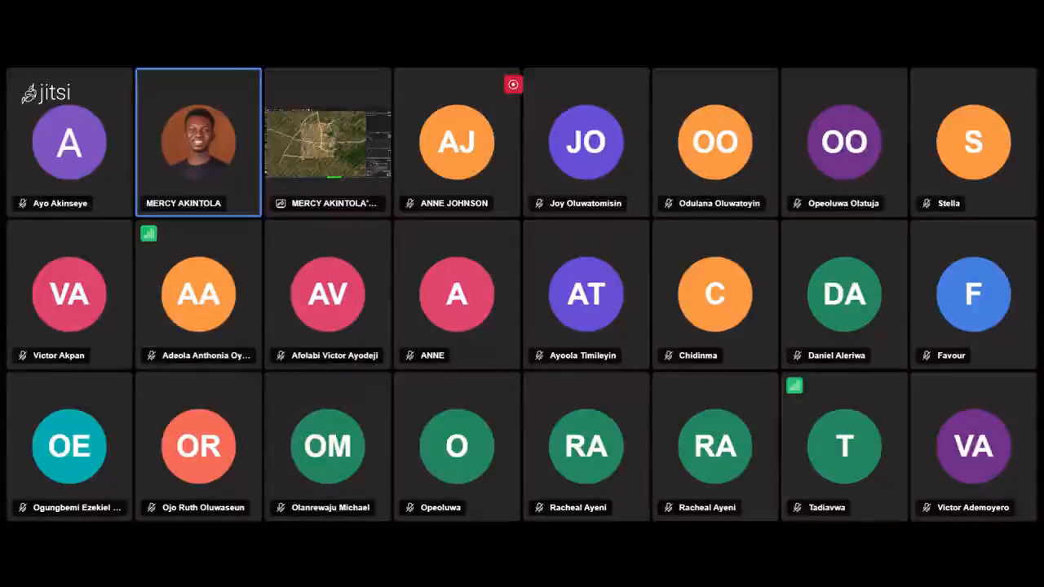
pyautogui.moveTo(508, 410)
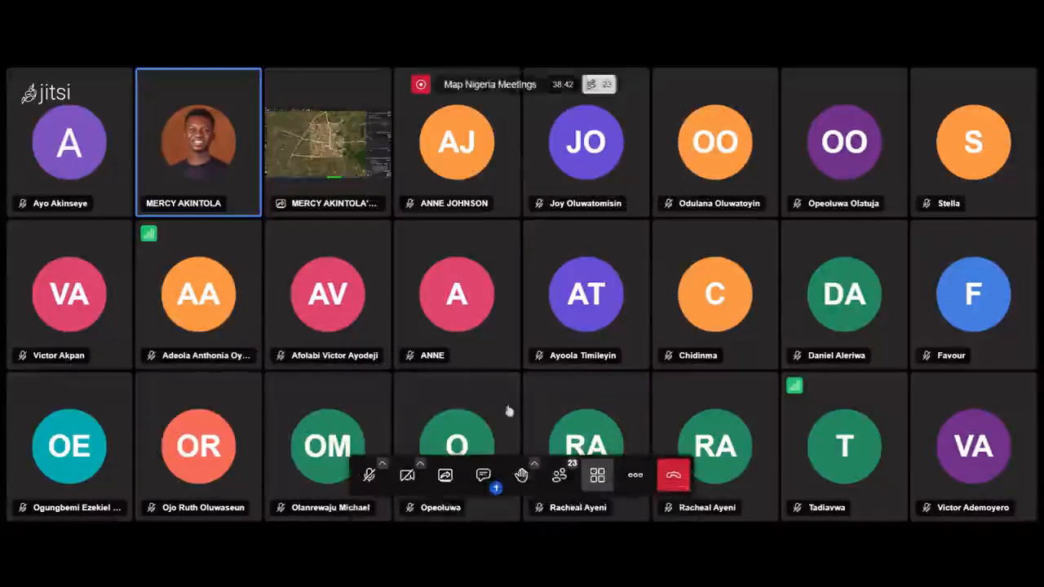
pyautogui.click(593, 475)
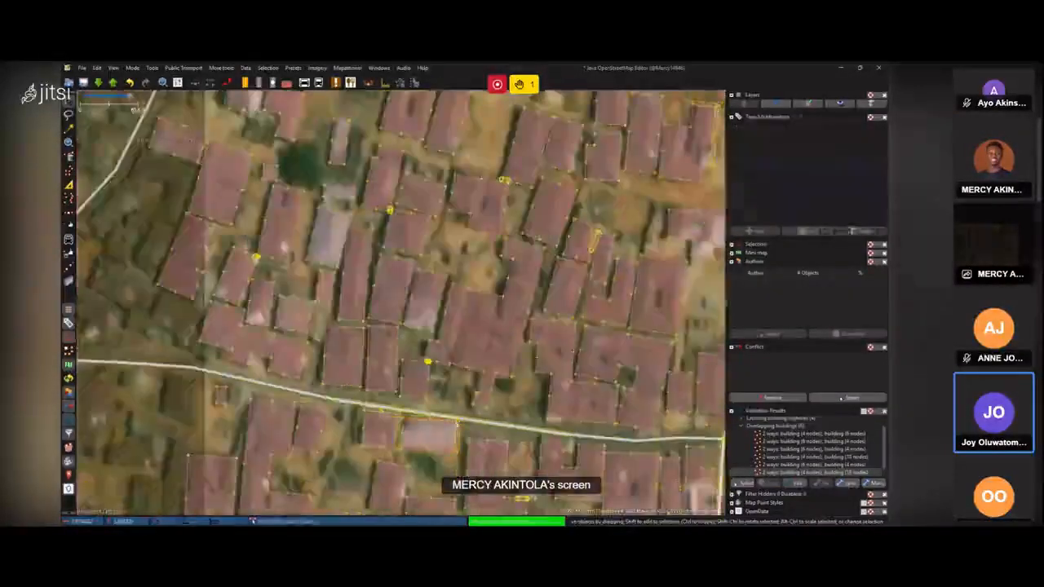
# Unmute and then mute the meeting microphone again.
pyautogui.moveTo(517, 497)
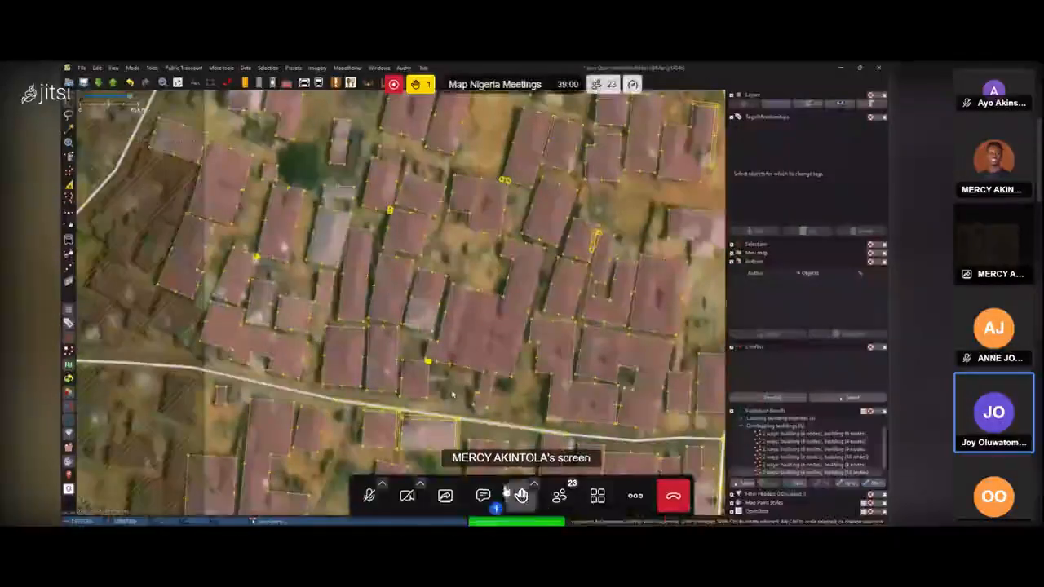
pyautogui.click(378, 501)
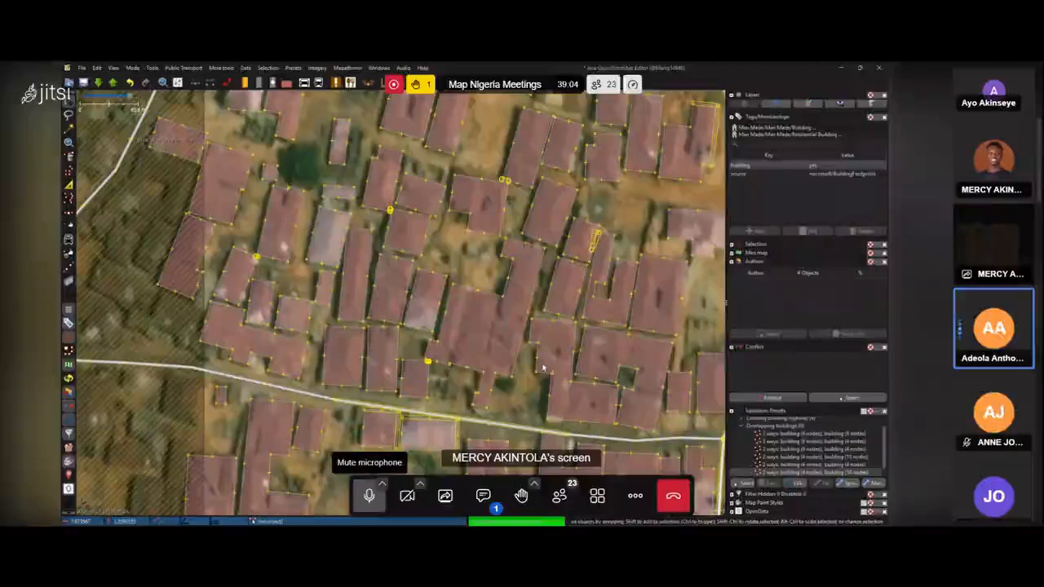
pyautogui.click(370, 497)
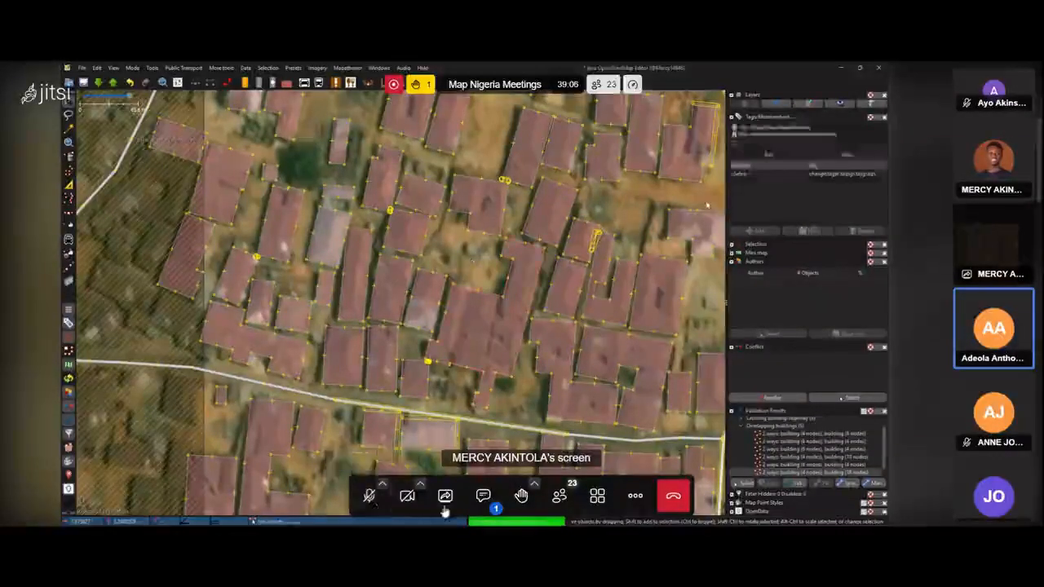
# Open the meeting chat to read the participants' questions, close it, and mute the microphone.
pyautogui.click(473, 505)
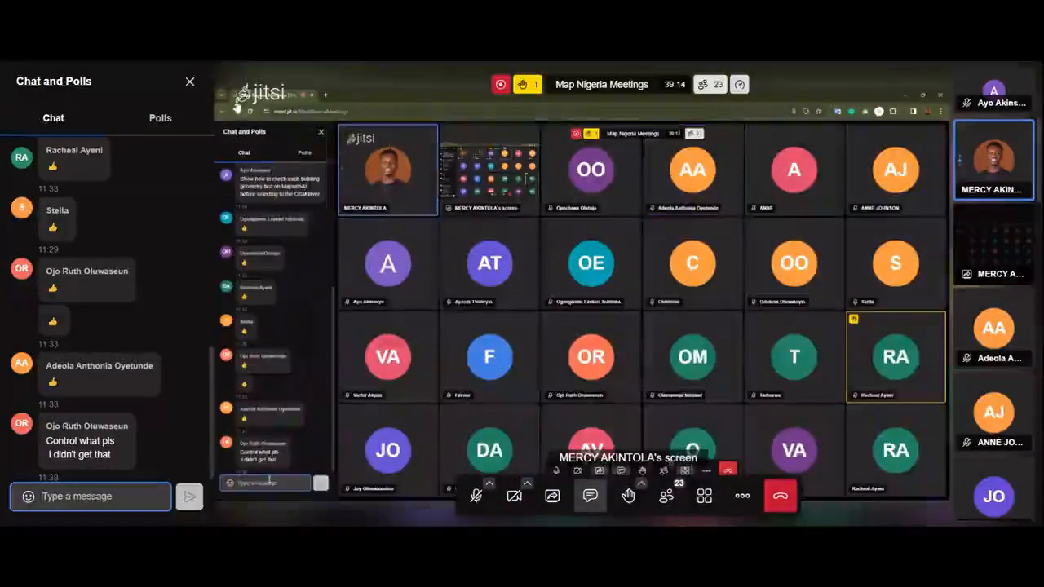
pyautogui.click(190, 84)
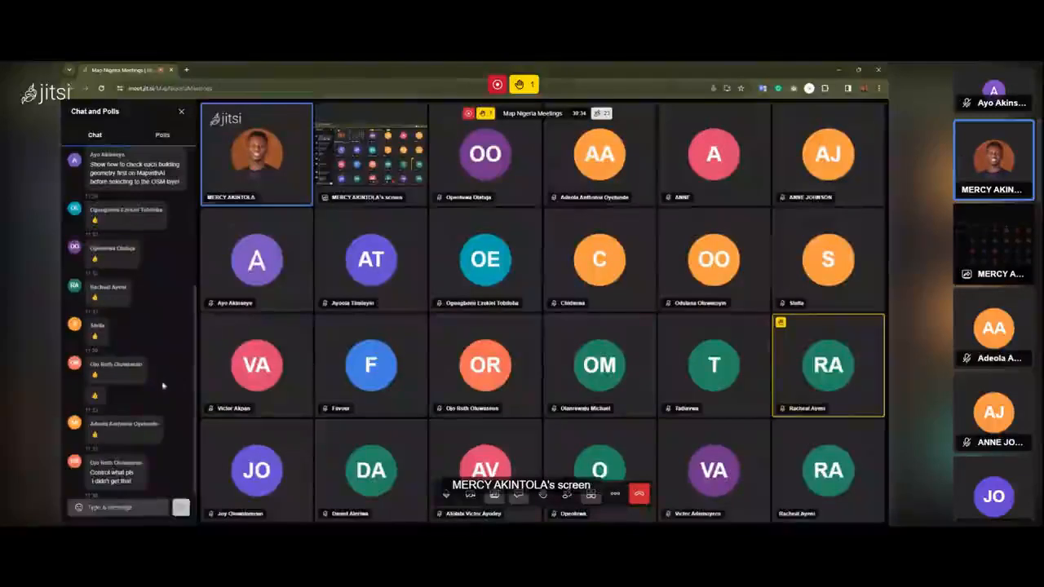
pyautogui.press('c')
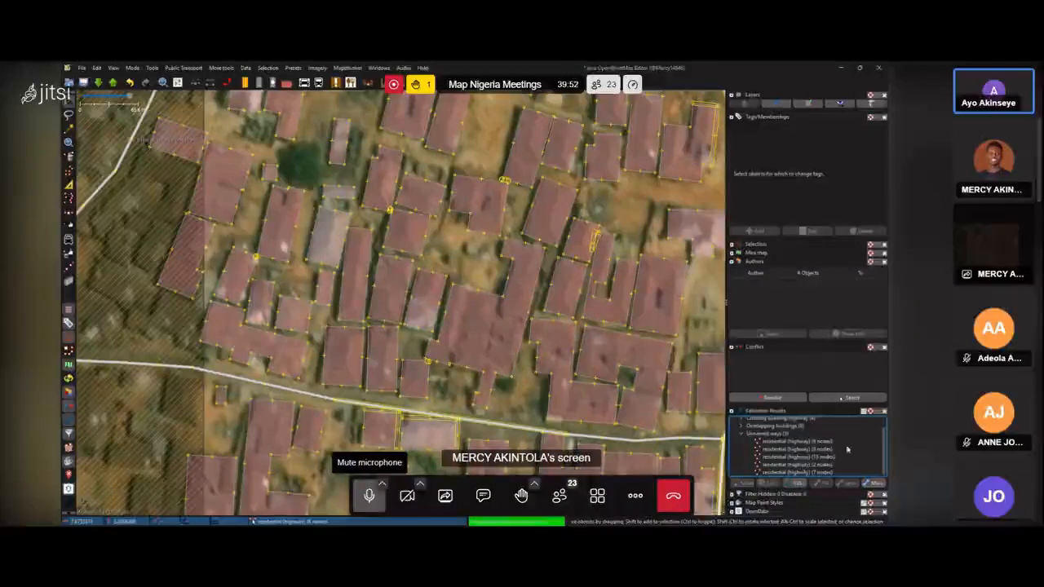
pyautogui.click(371, 498)
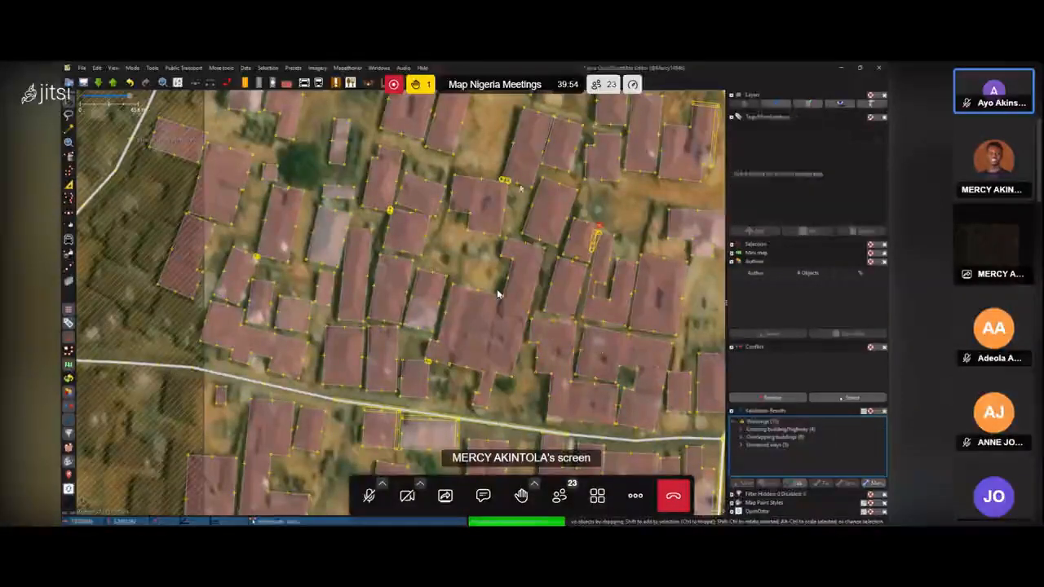
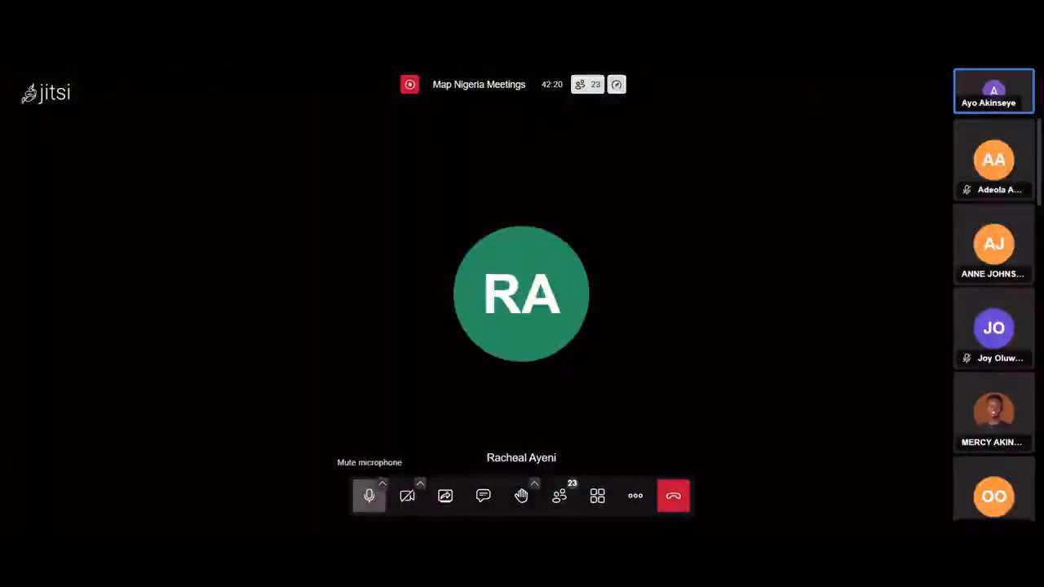
# Mute the microphone and switch the meeting to tile view.
pyautogui.click(368, 499)
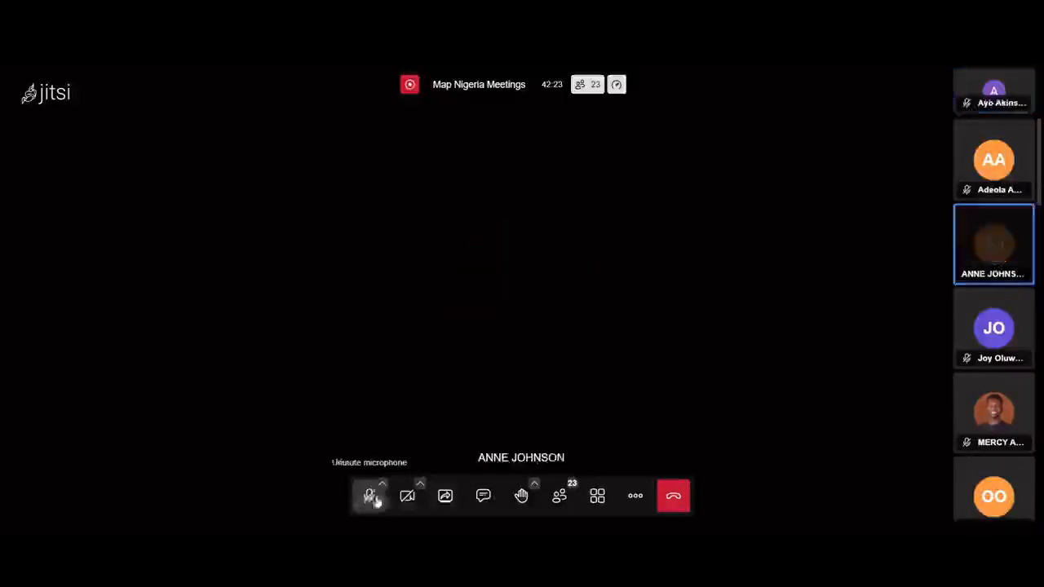
pyautogui.click(597, 498)
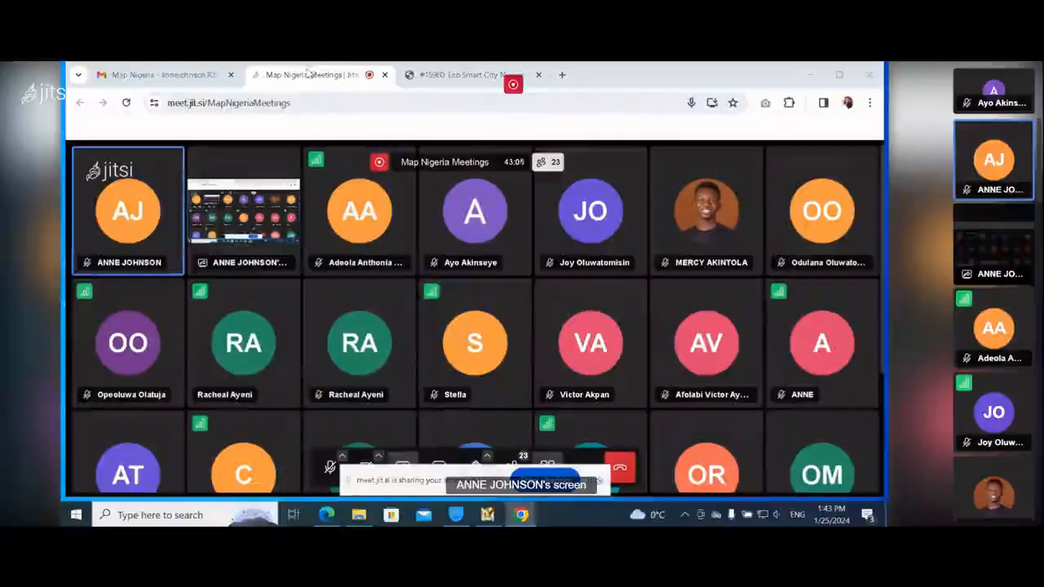
pyautogui.click(432, 74)
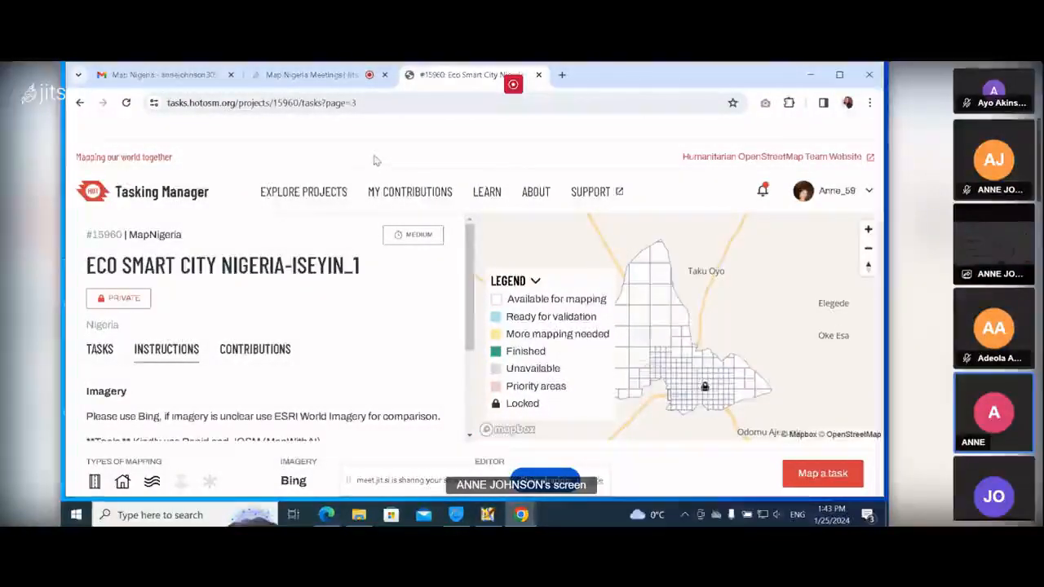
pyautogui.click(369, 497)
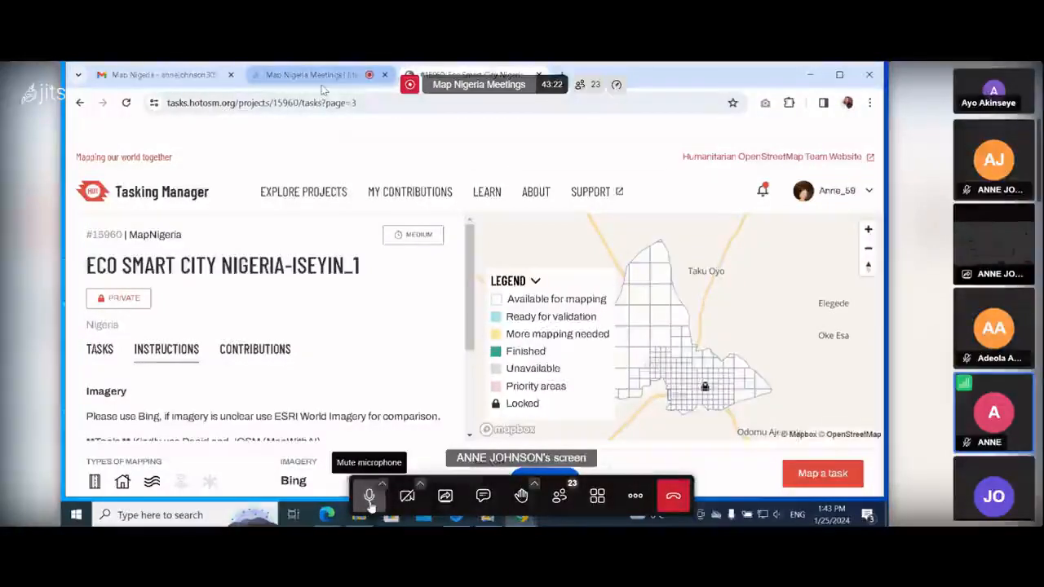
pyautogui.click(369, 497)
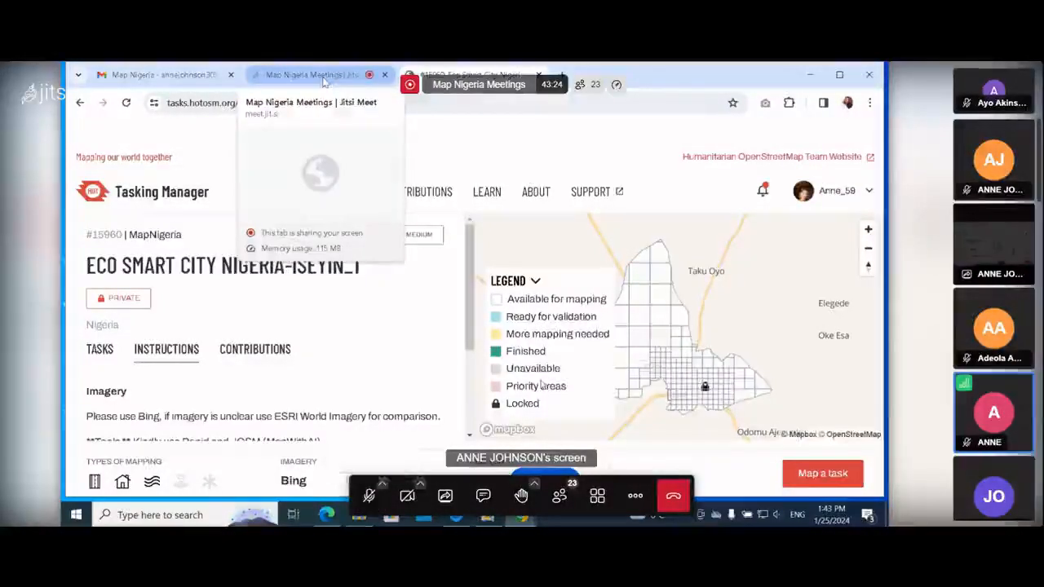
pyautogui.click(325, 81)
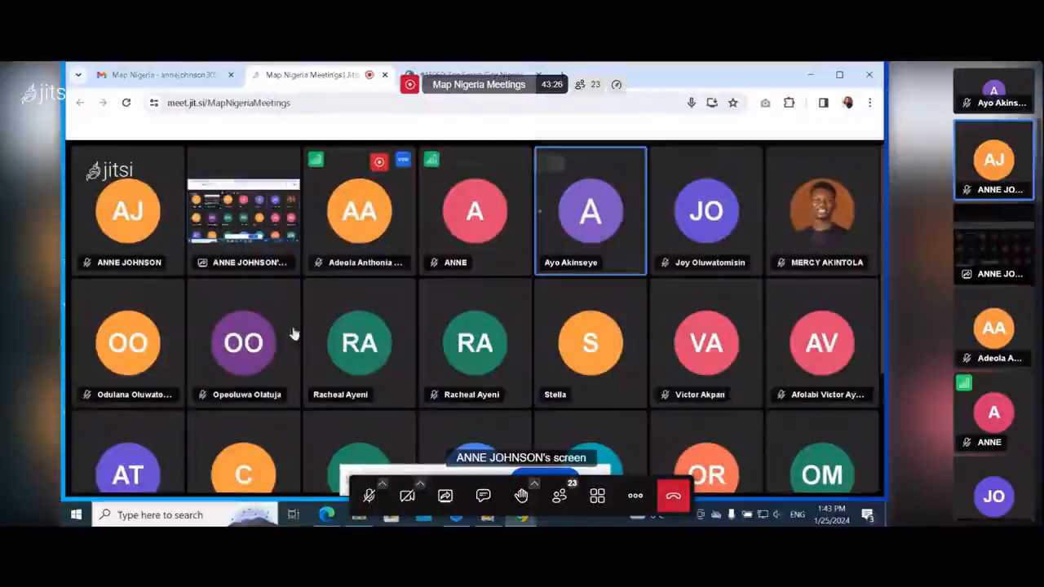
pyautogui.click(331, 467)
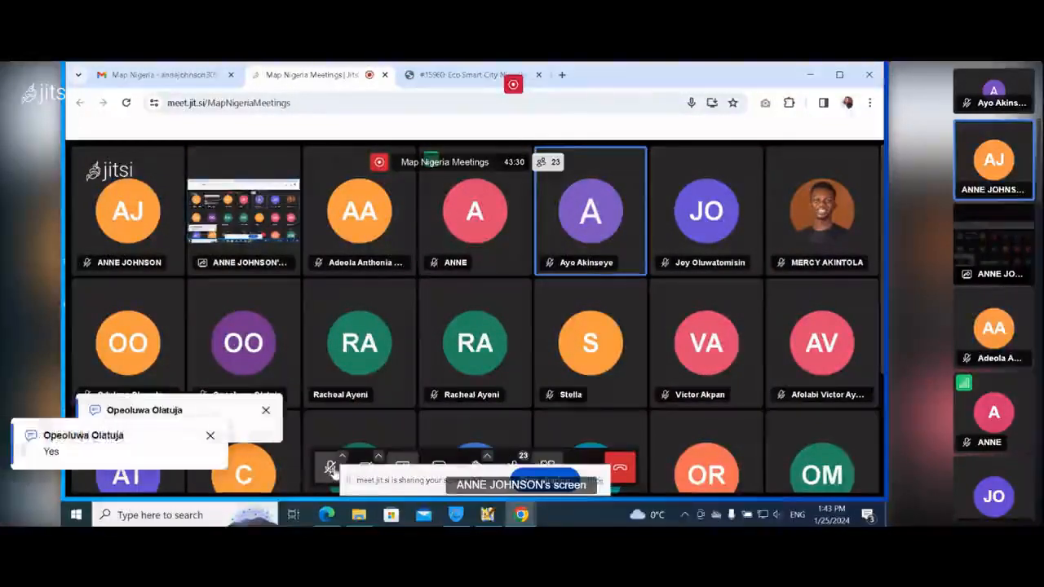
pyautogui.click(481, 78)
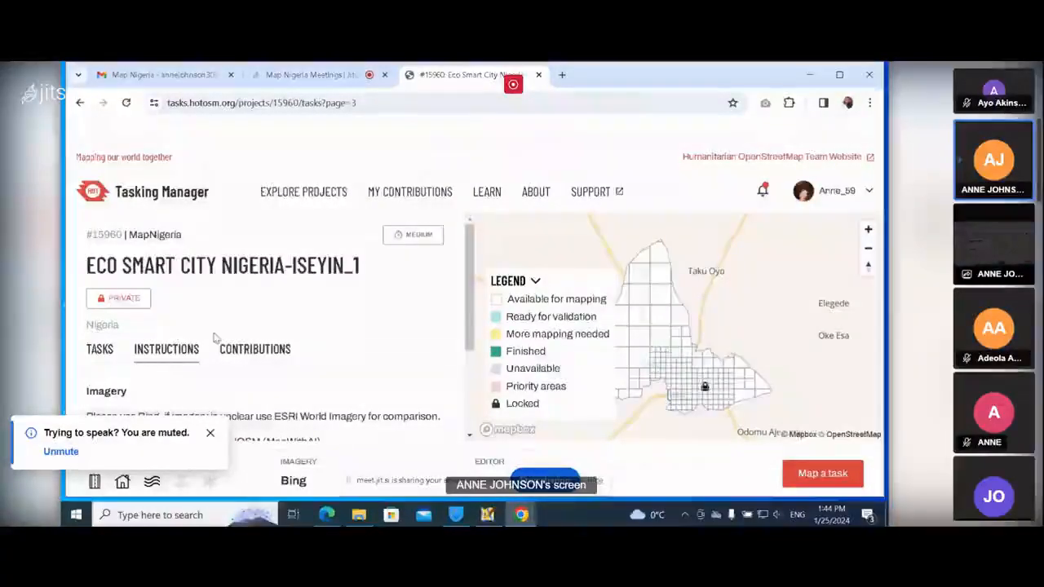
# Open the project's task list and select Task #184.
pyautogui.click(97, 349)
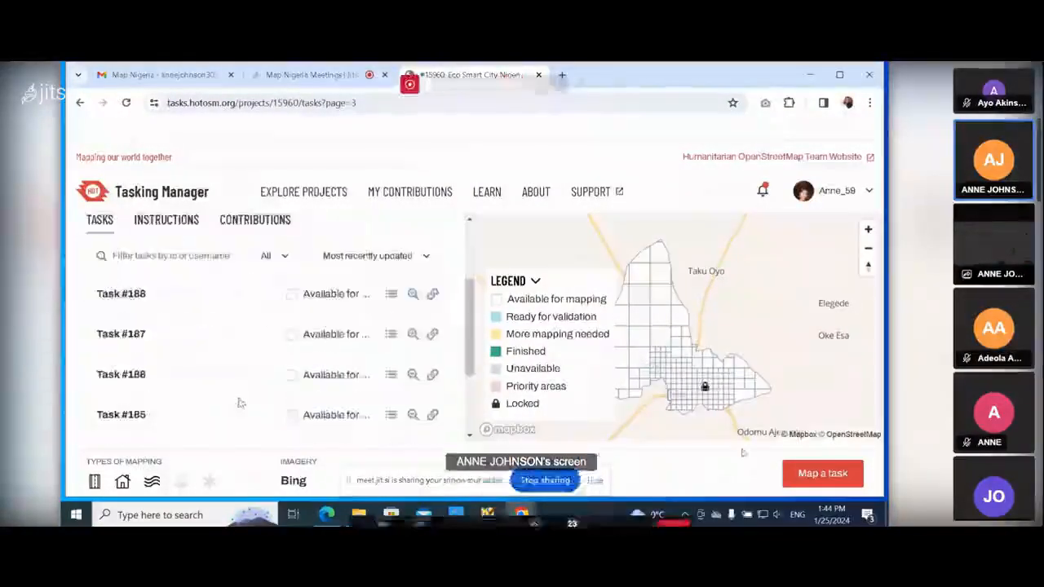
pyautogui.scroll(-1, 298, 407)
pyautogui.click(332, 391)
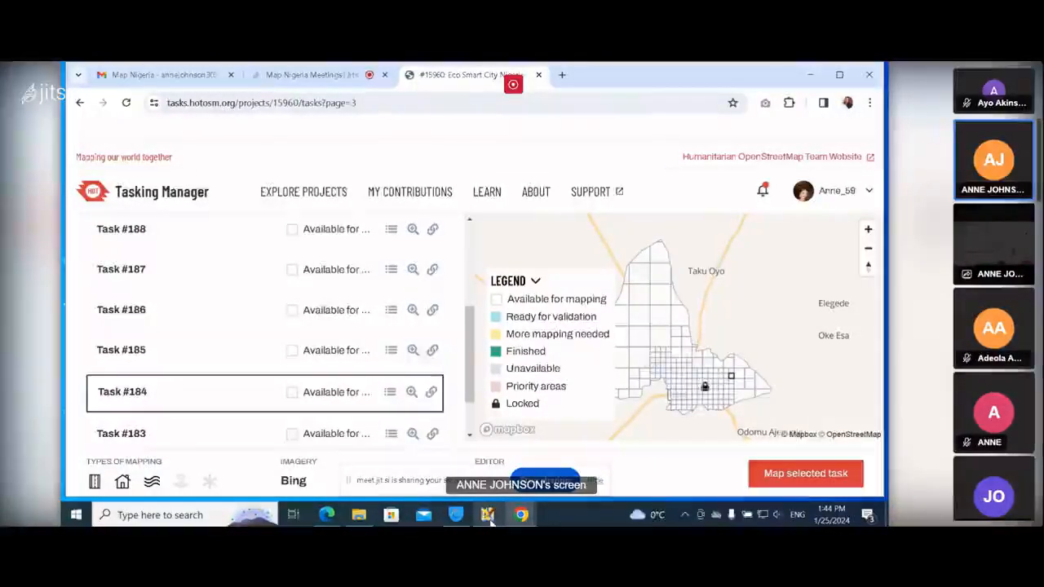
# Start mapping the selected task in JOSM and switch to the editor.
pyautogui.moveTo(489, 523)
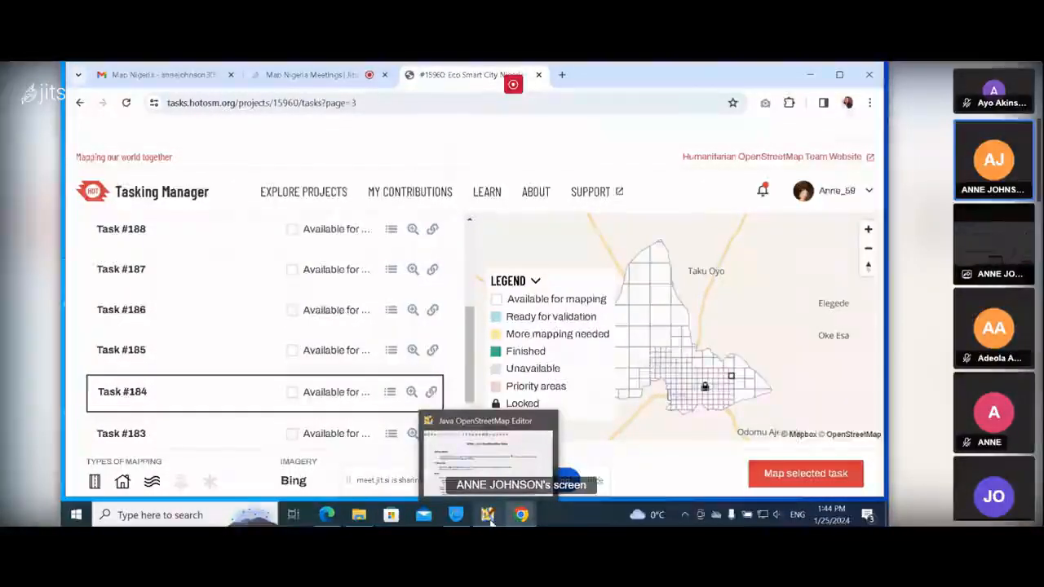
pyautogui.click(489, 522)
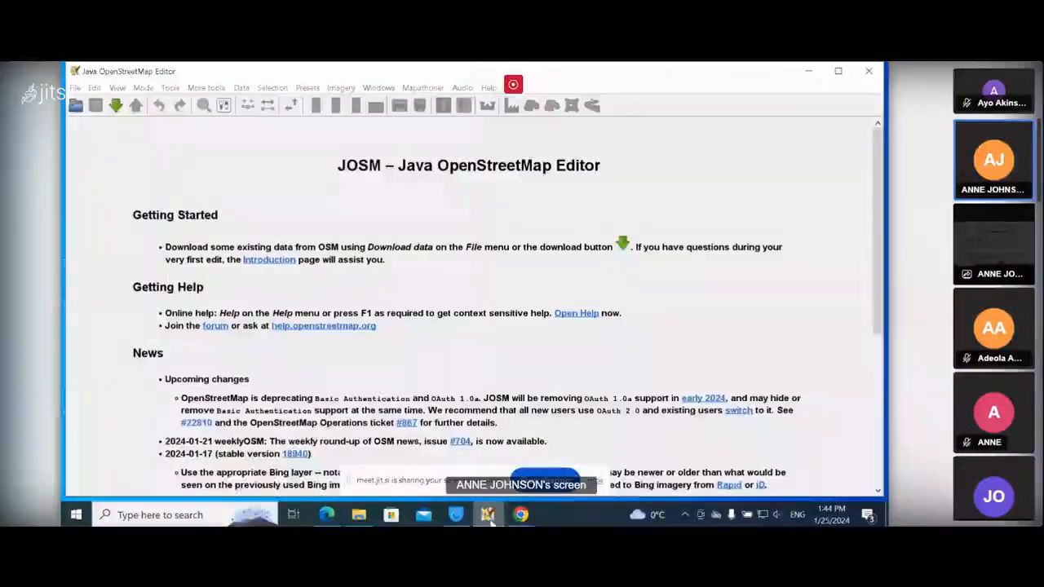
pyautogui.click(521, 514)
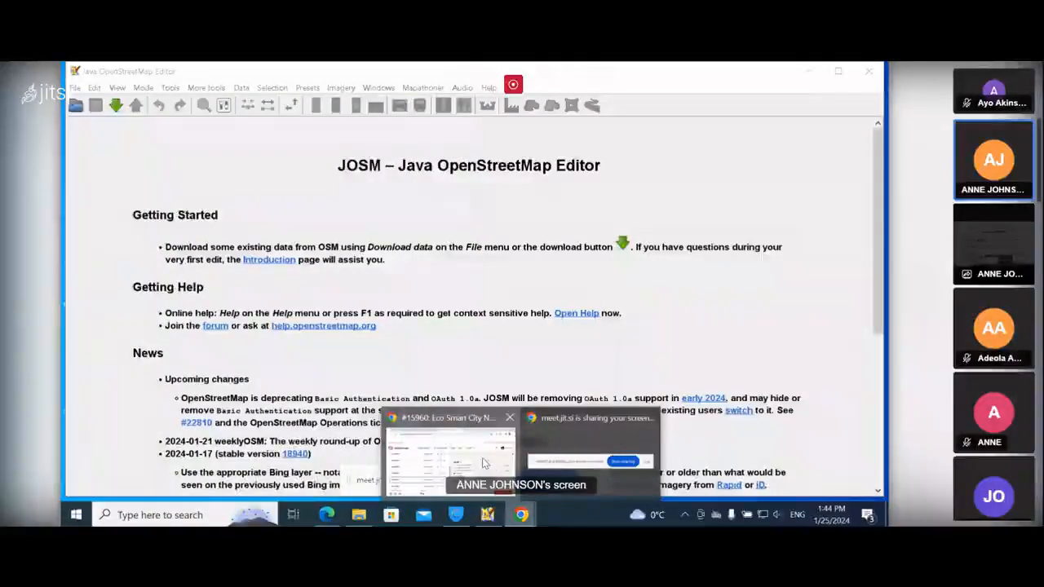
pyautogui.click(490, 466)
pyautogui.click(781, 474)
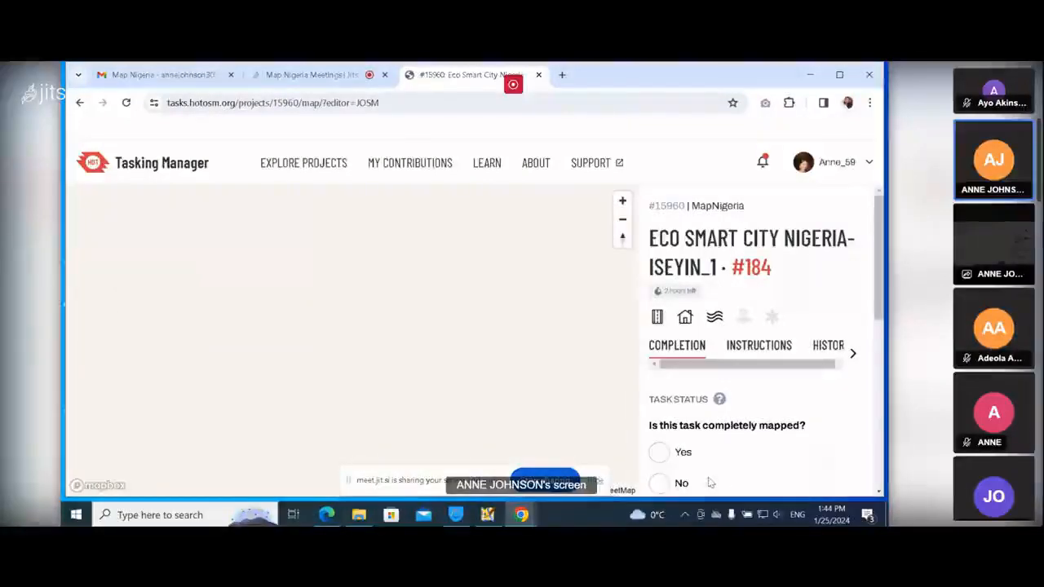
pyautogui.click(486, 514)
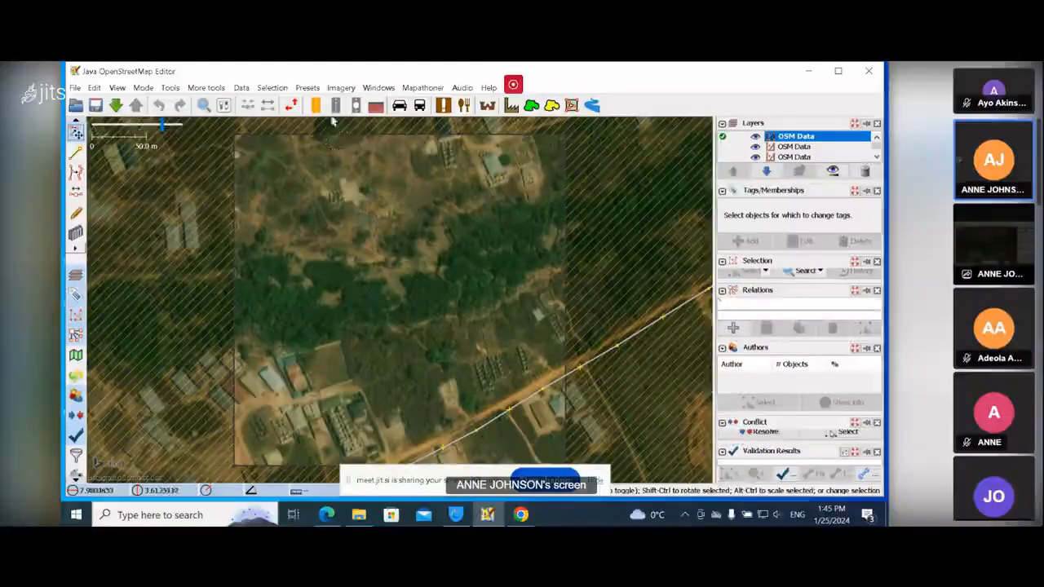
# Download MapWithAI data for the task area, using OSM Data as the boundaries layer.
pyautogui.click(341, 90)
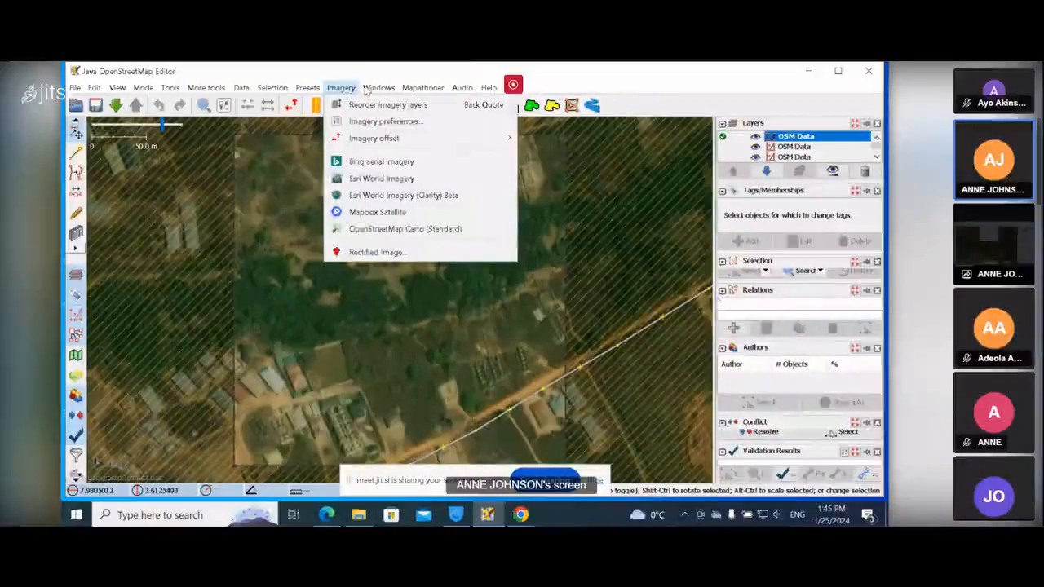
pyautogui.moveTo(420, 91)
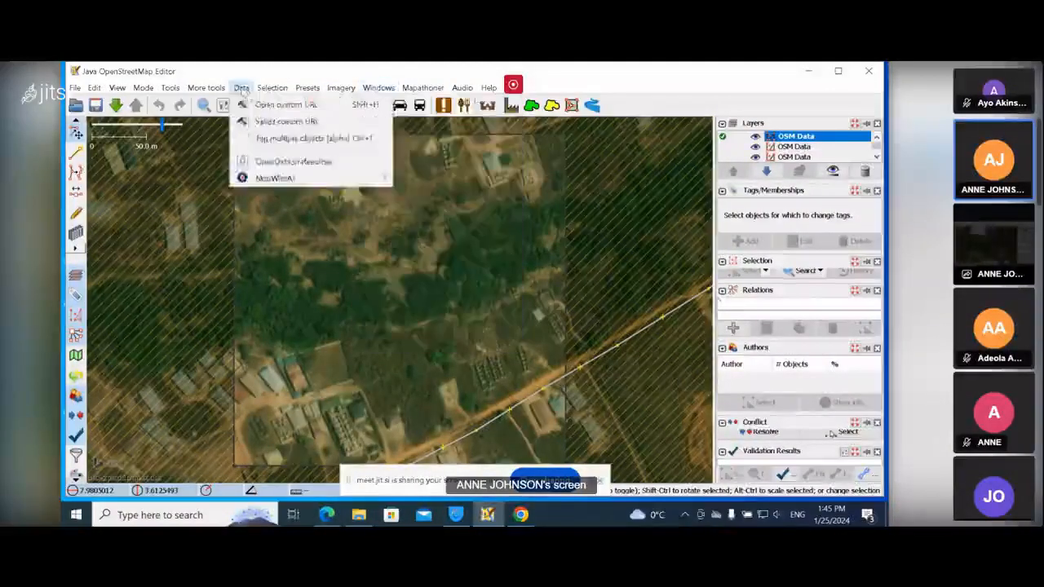
pyautogui.click(242, 89)
pyautogui.click(241, 90)
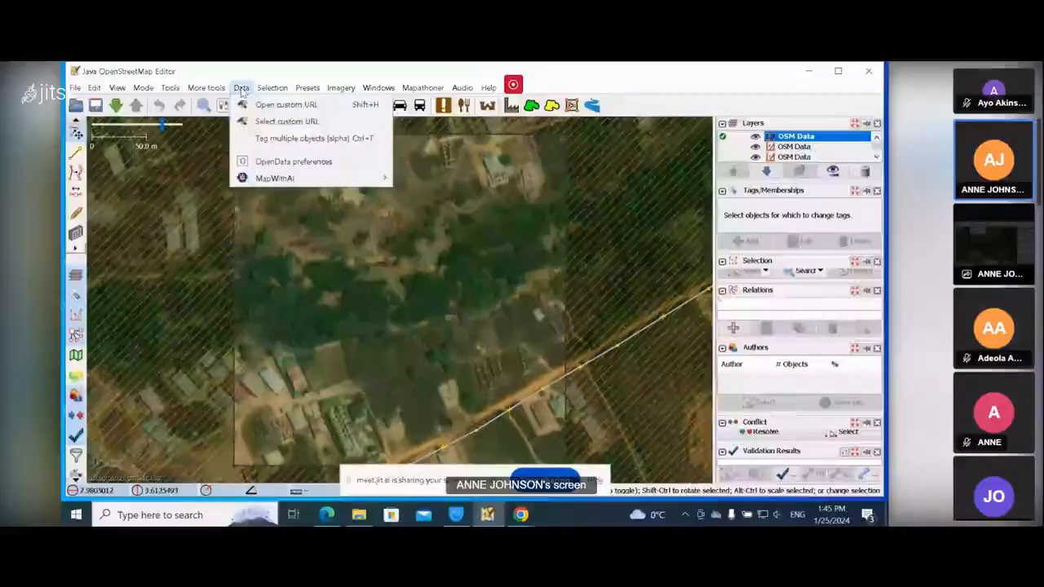
pyautogui.moveTo(269, 178)
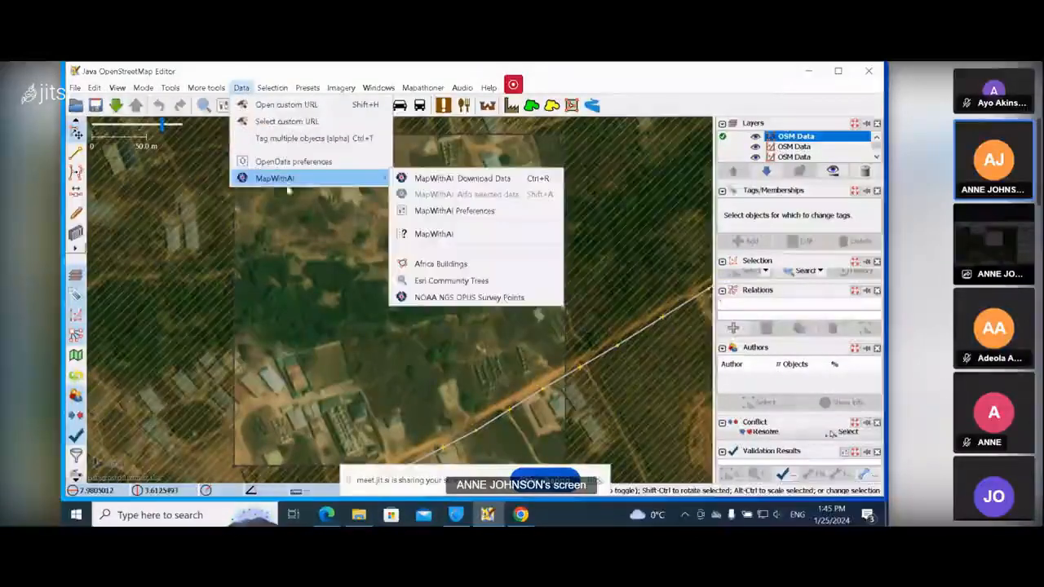
pyautogui.click(418, 178)
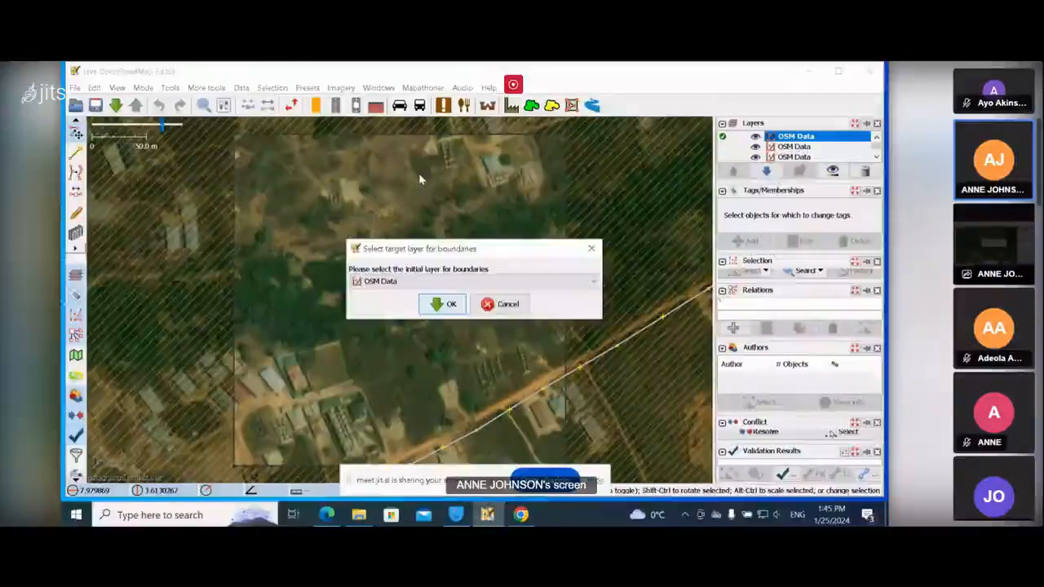
pyautogui.click(441, 303)
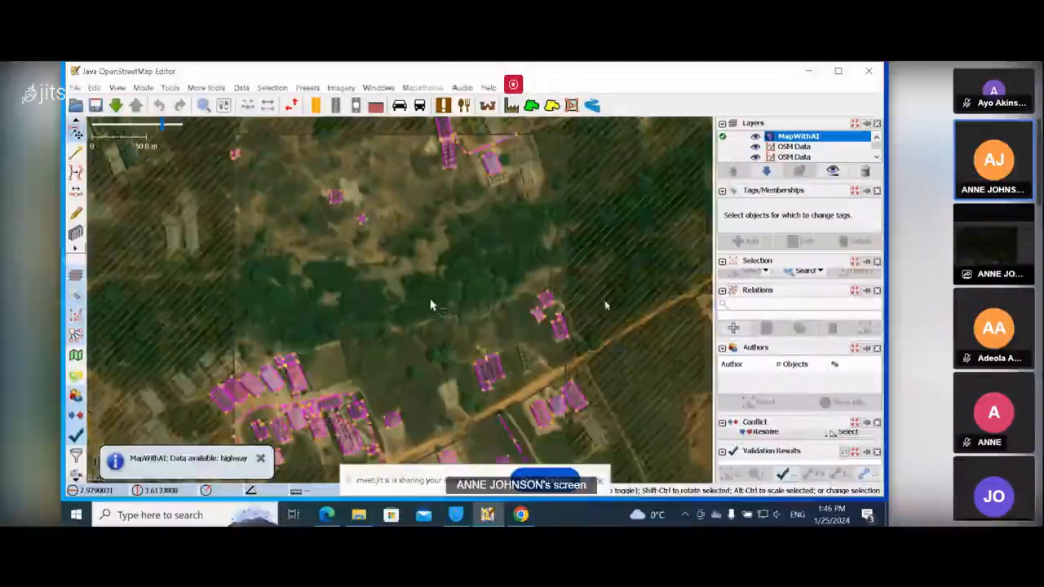
# Unmute the meeting microphone to talk, then mute it again.
pyautogui.click(366, 504)
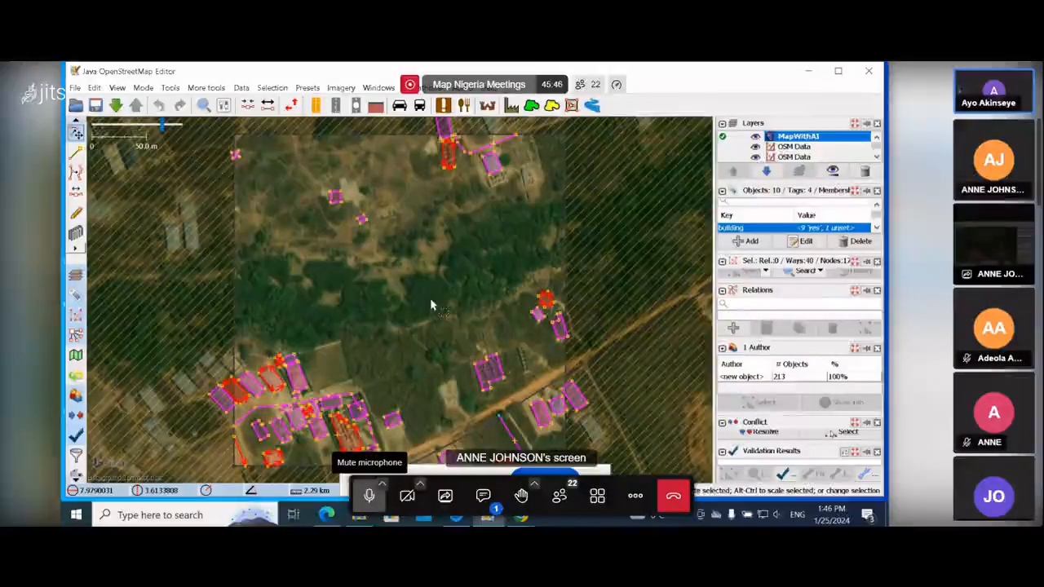
pyautogui.click(368, 495)
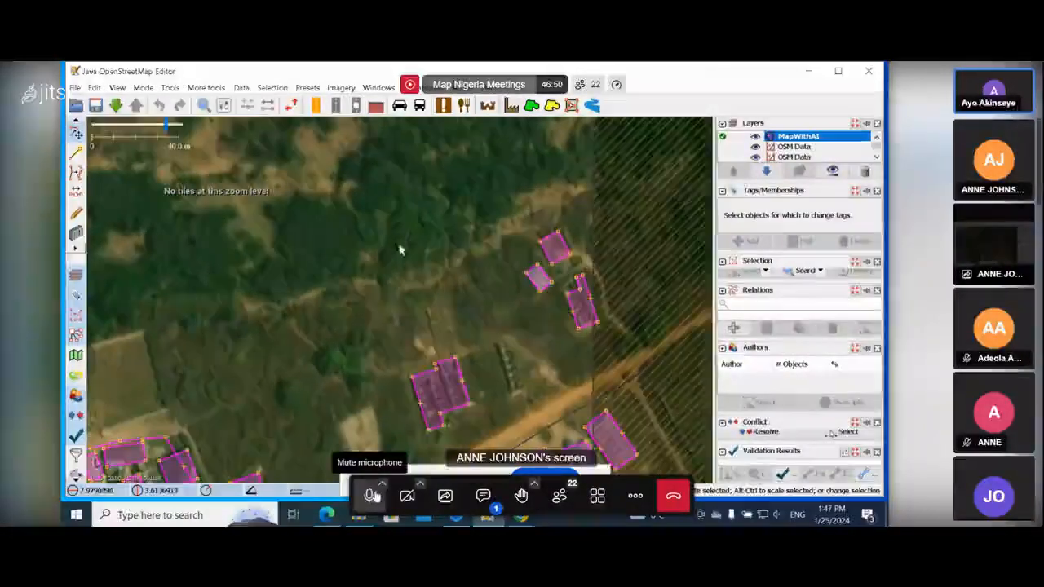
pyautogui.click(371, 494)
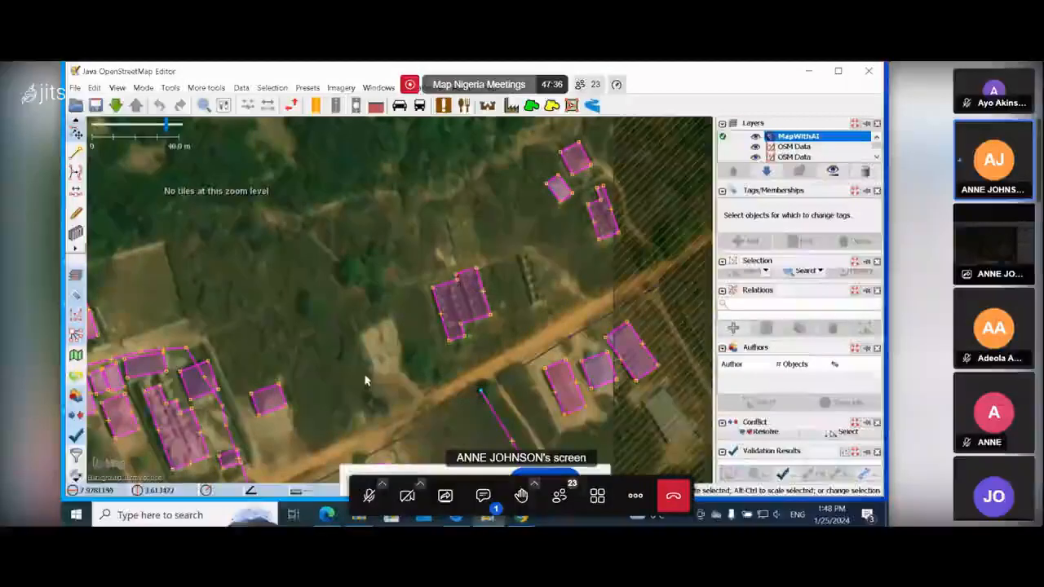
pyautogui.moveTo(368, 368); pyautogui.dragTo(433, 337)
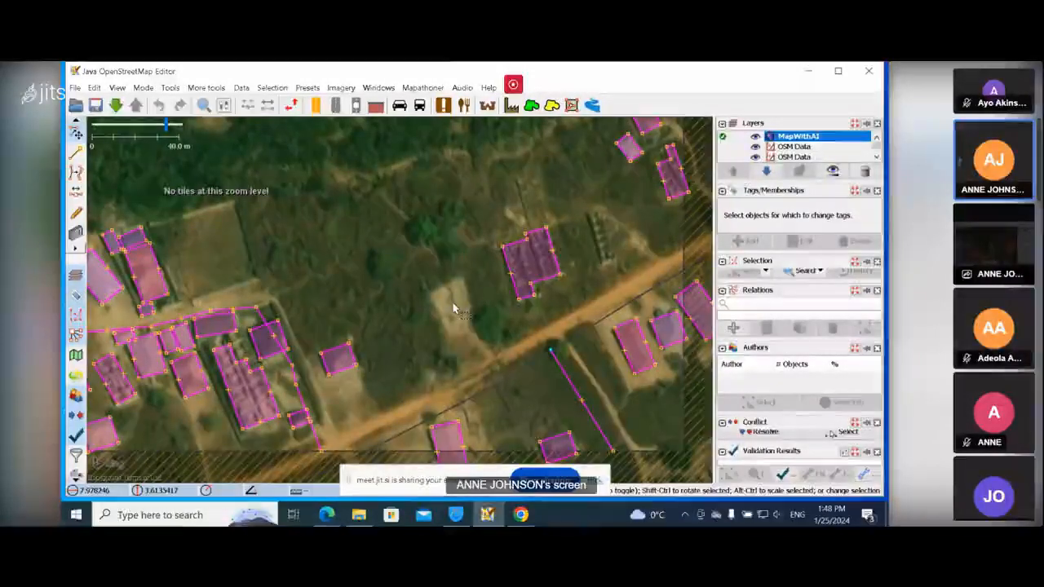
# Open the meeting chat and post the attendance form link.
pyautogui.moveTo(357, 500)
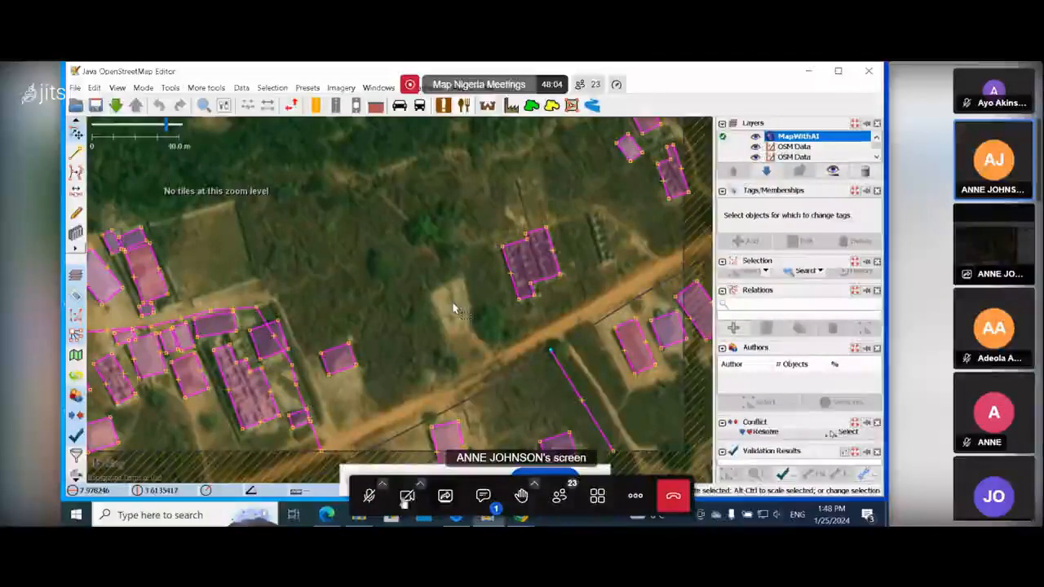
pyautogui.click(482, 495)
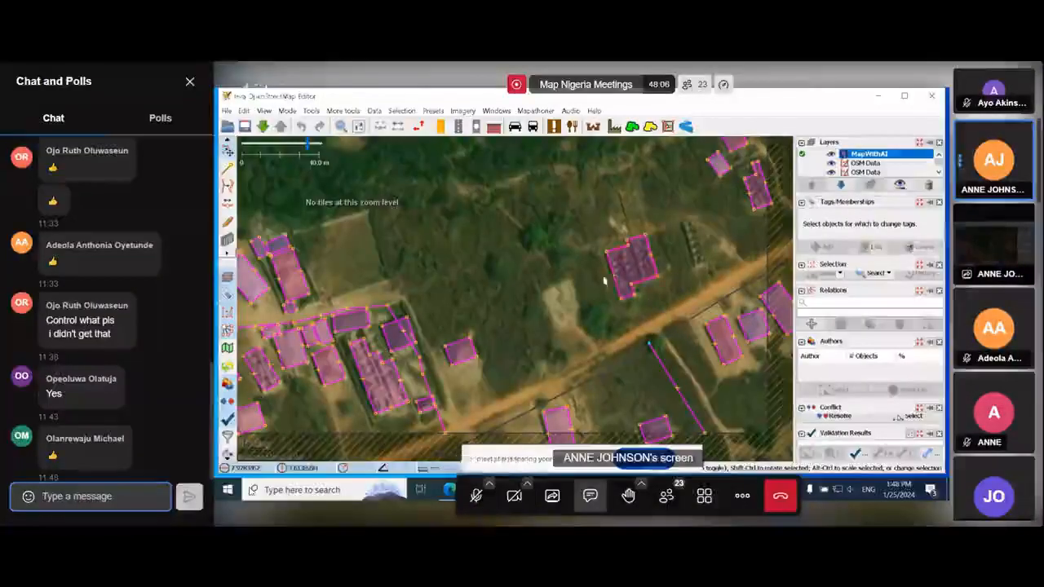
pyautogui.write('https://forms.gle/4Tdd6m9KASMpMDW7')
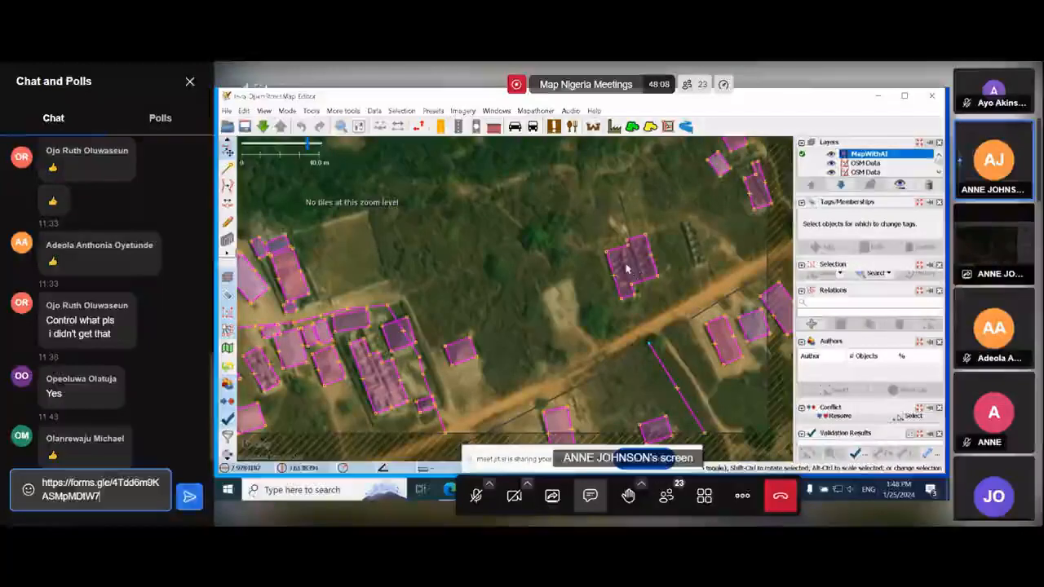
pyautogui.press('Return')
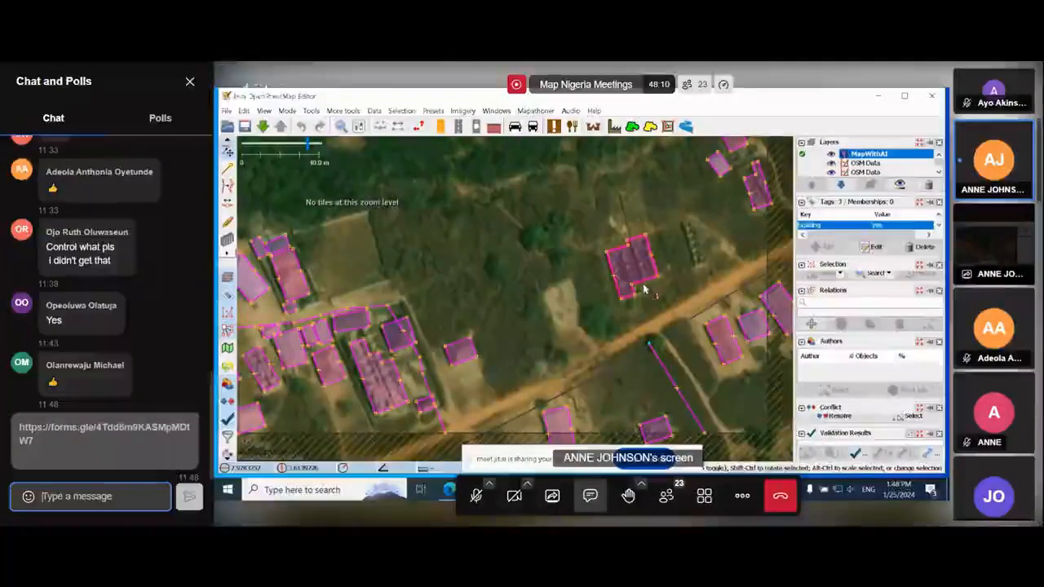
# Send the chat message 'Attendance form is above'.
pyautogui.write('Afte')
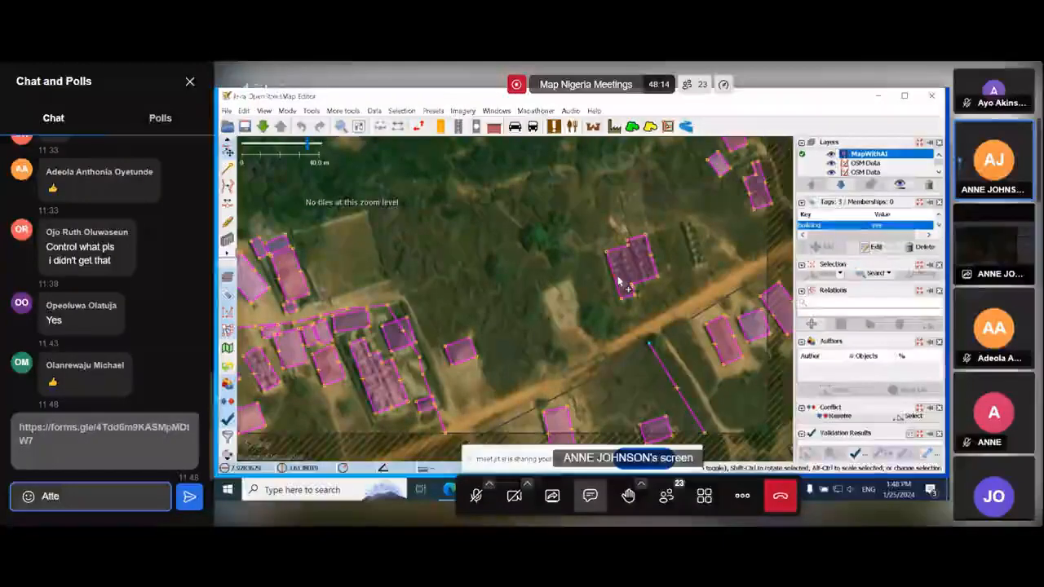
pyautogui.write('r')
pyautogui.write('d')
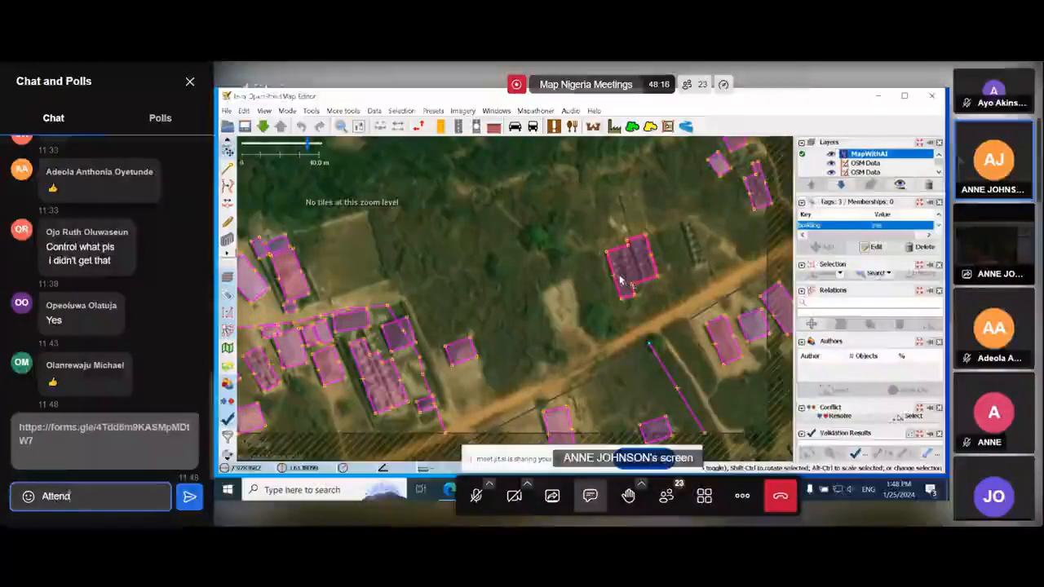
pyautogui.write('ance')
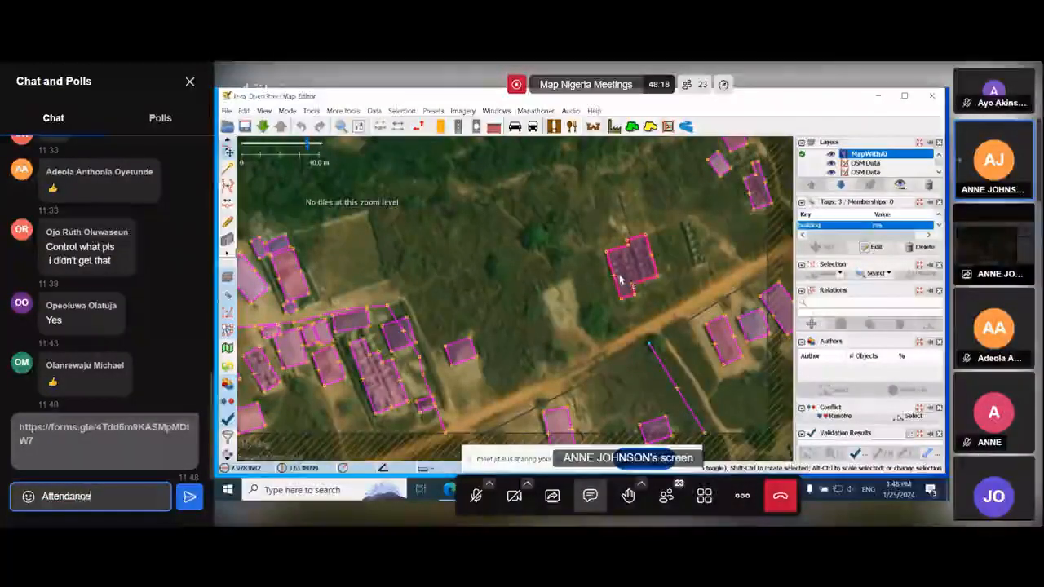
pyautogui.write(' form ')
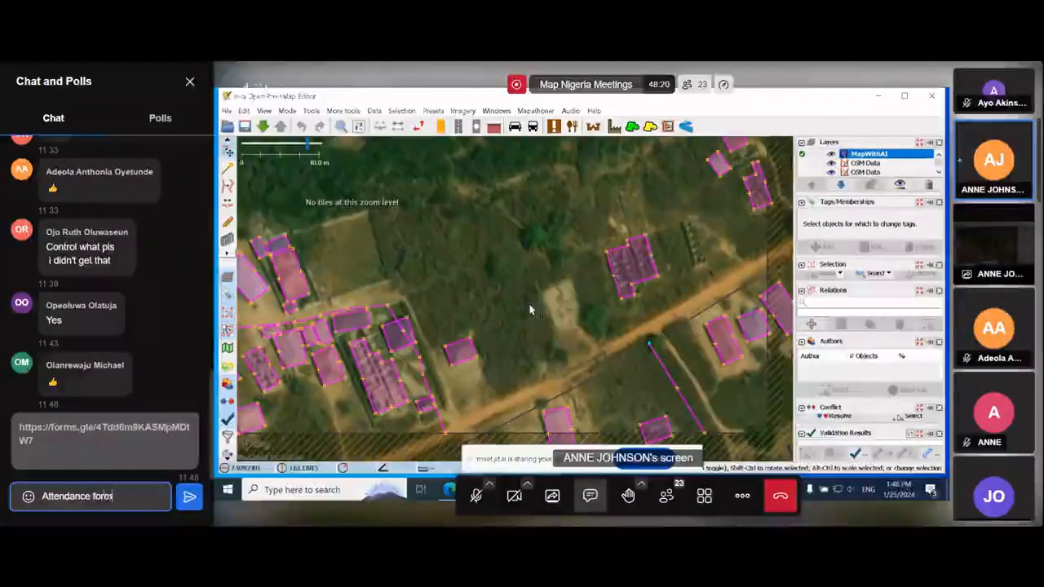
pyautogui.write('is above')
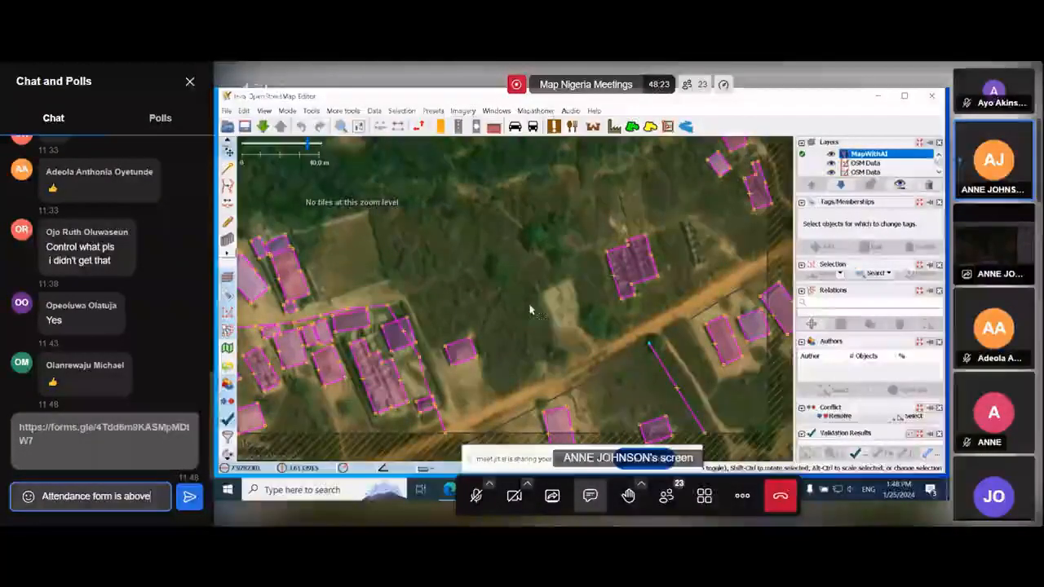
pyautogui.press('Return')
# Send the chat message 'Everyone should fill it' and close the meeting chat.
pyautogui.write('E')
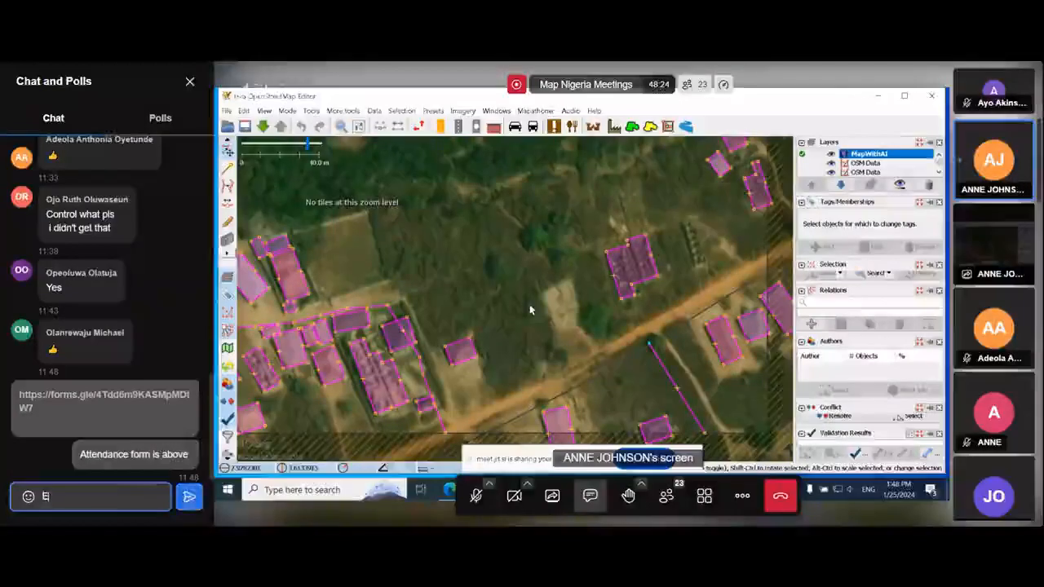
pyautogui.write('veryone ')
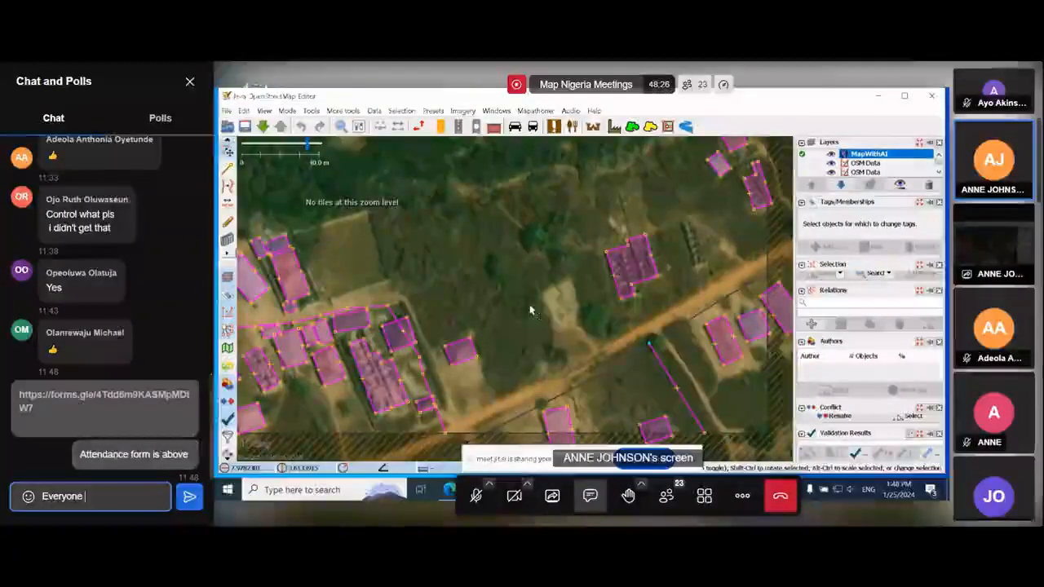
pyautogui.write('shoud')
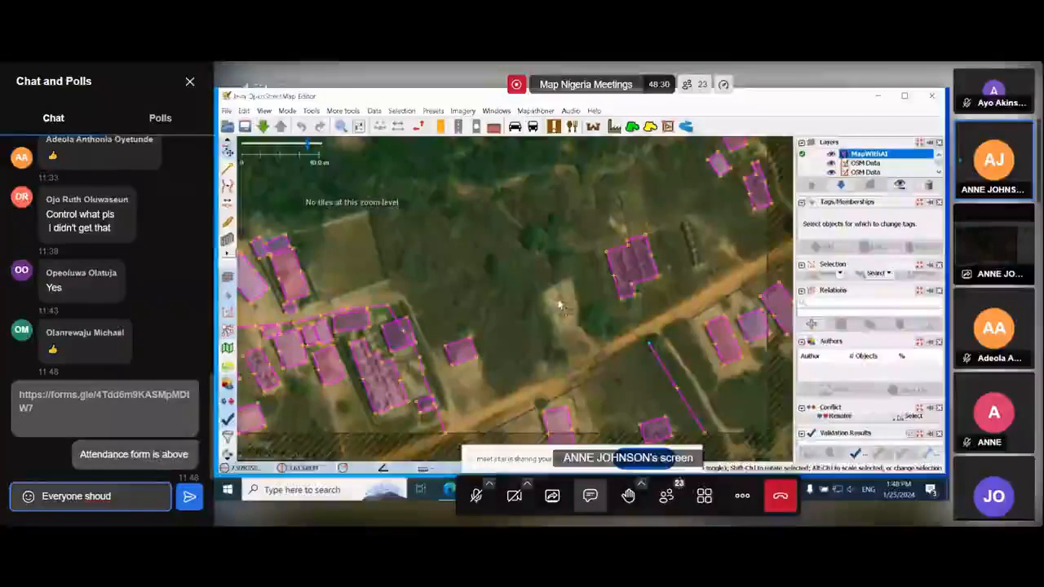
pyautogui.press('BackSpace')
pyautogui.write('ld f')
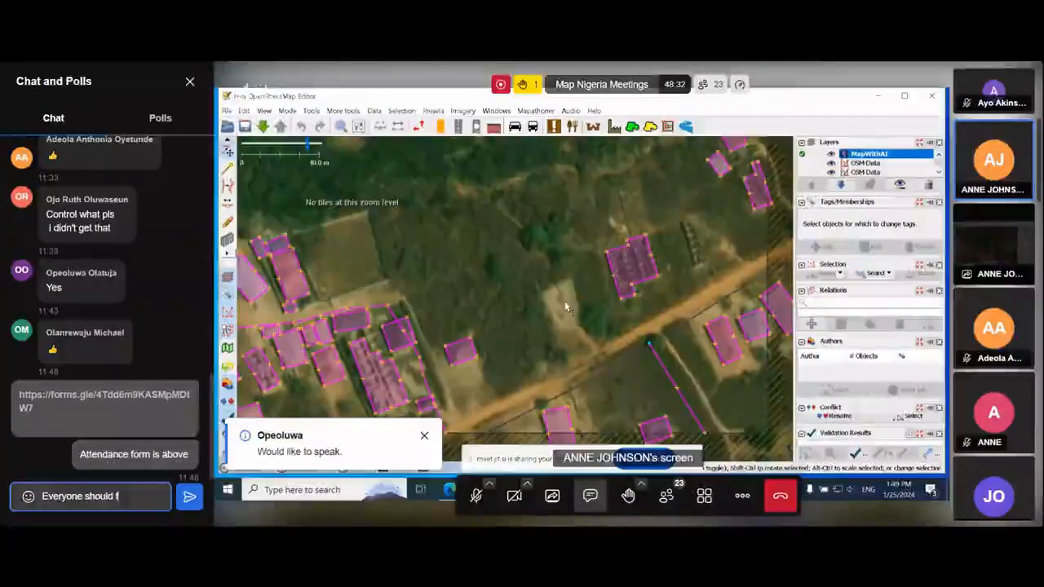
pyautogui.write('ill it')
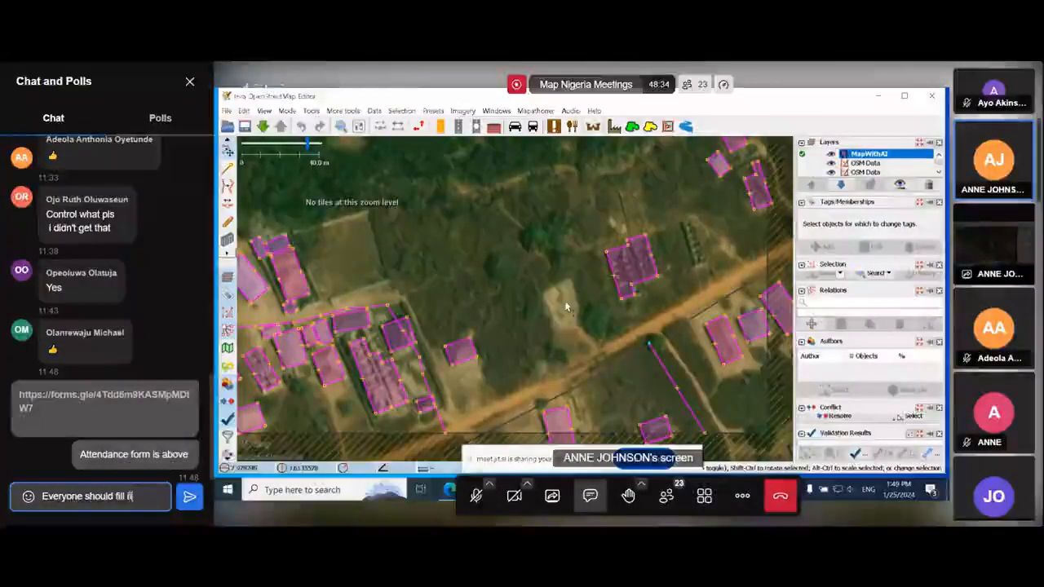
pyautogui.press('Return')
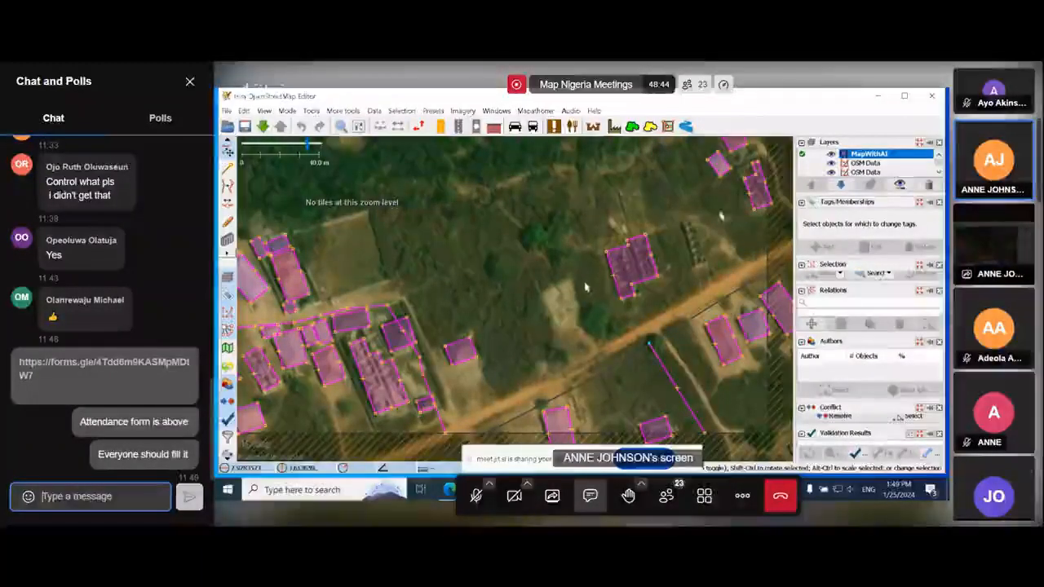
pyautogui.click(189, 81)
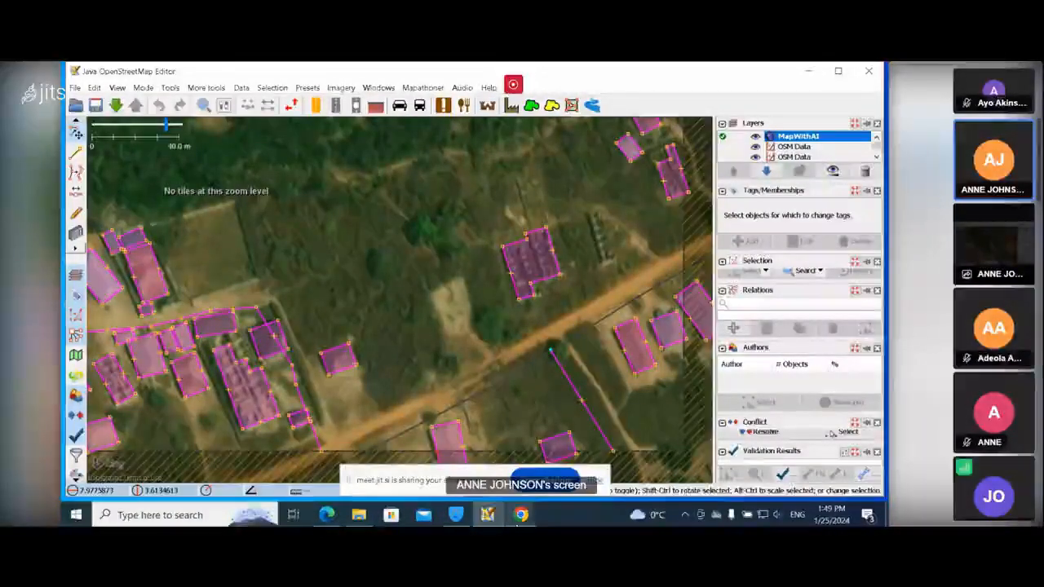
# Switch to the Tasking Manager and submit the current task as not completely mapped.
pyautogui.moveTo(521, 514)
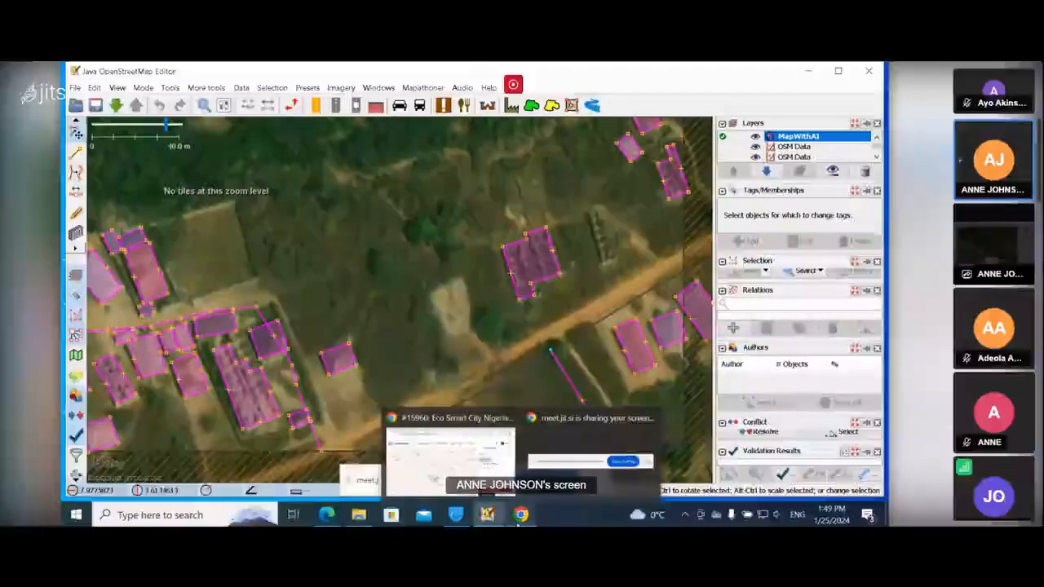
pyautogui.click(503, 457)
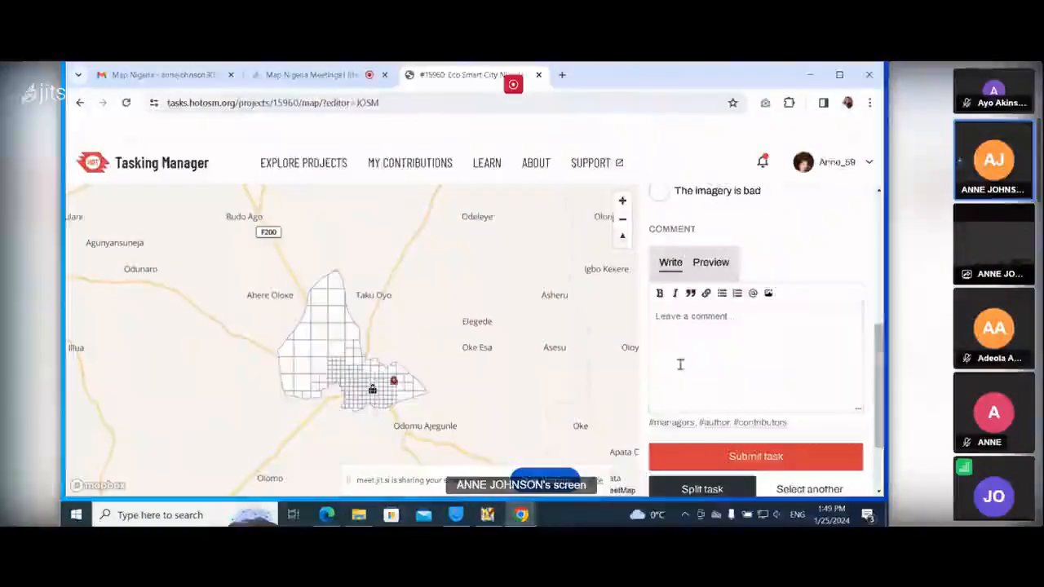
pyautogui.scroll(1, 722, 214)
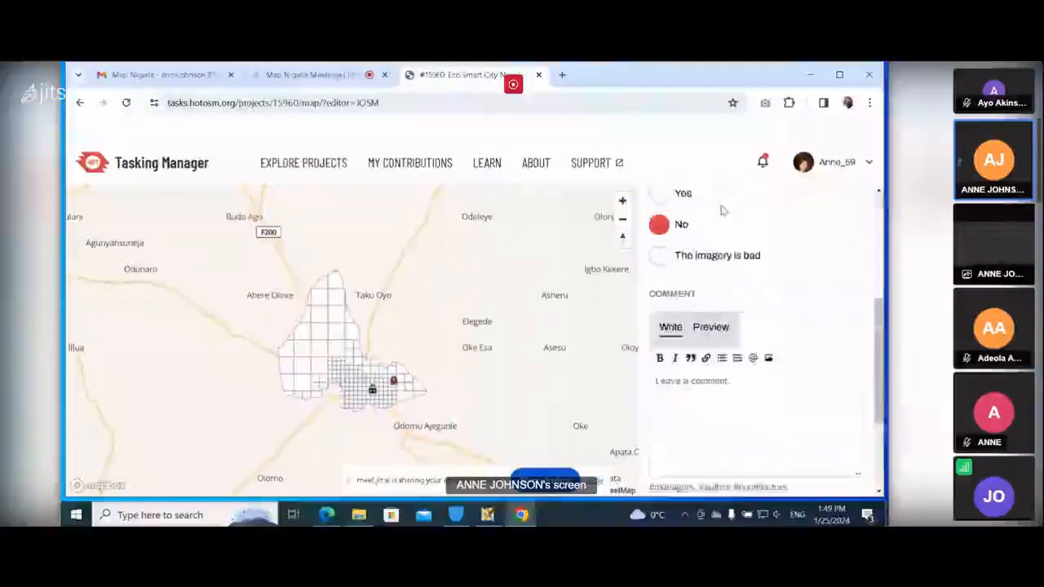
pyautogui.scroll(-1, 728, 385)
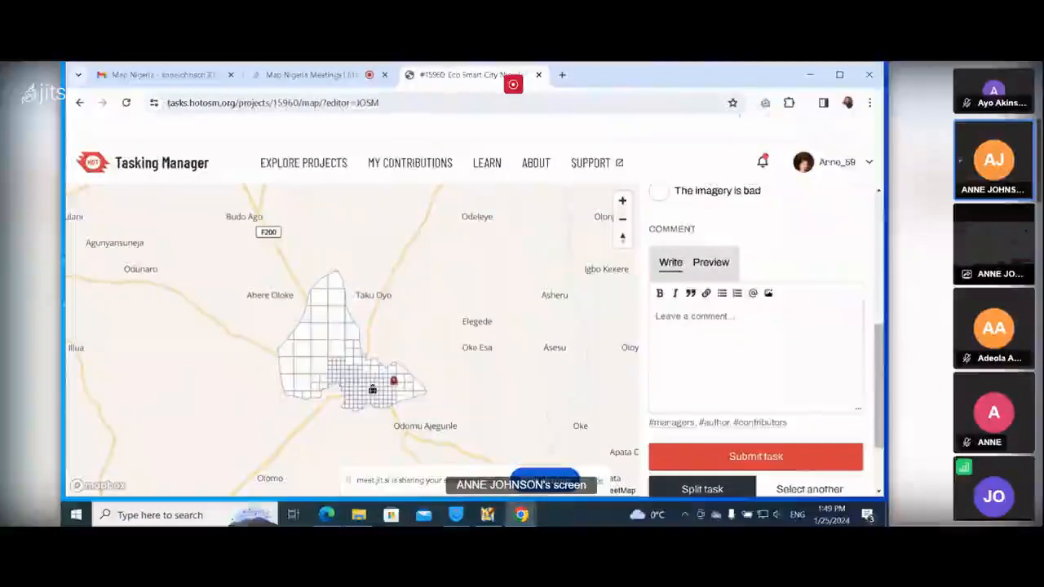
pyautogui.scroll(2, 776, 246)
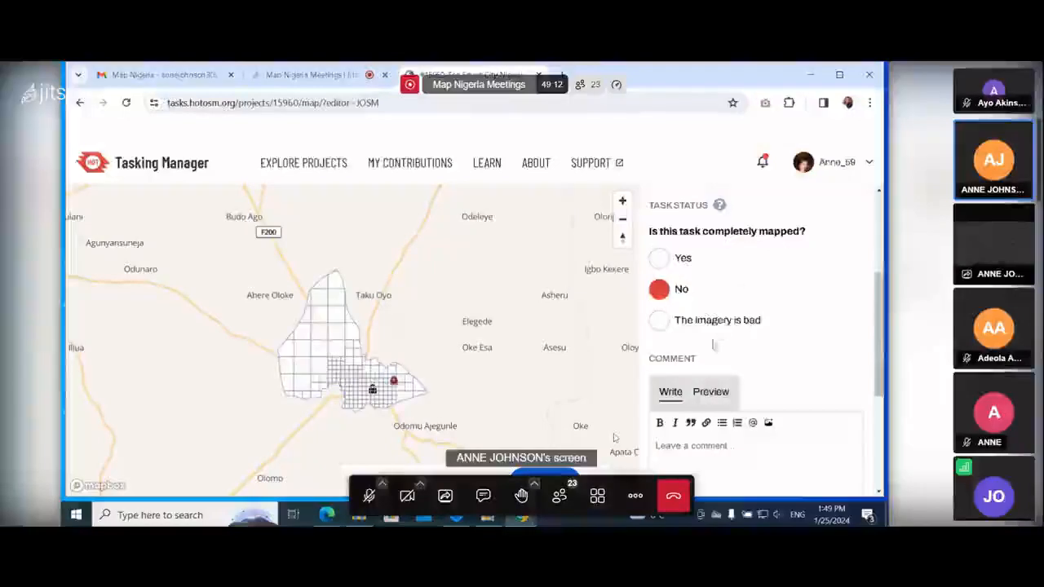
pyautogui.scroll(-2, 711, 343)
pyautogui.click(741, 459)
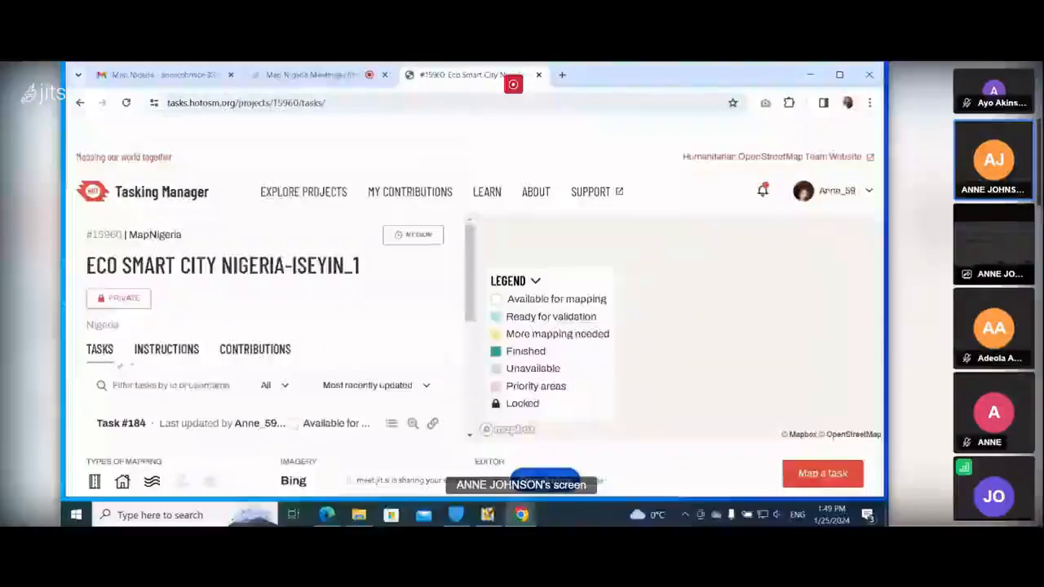
# Refresh the project's task list and start mapping task #132.
pyautogui.scroll(-1, 277, 343)
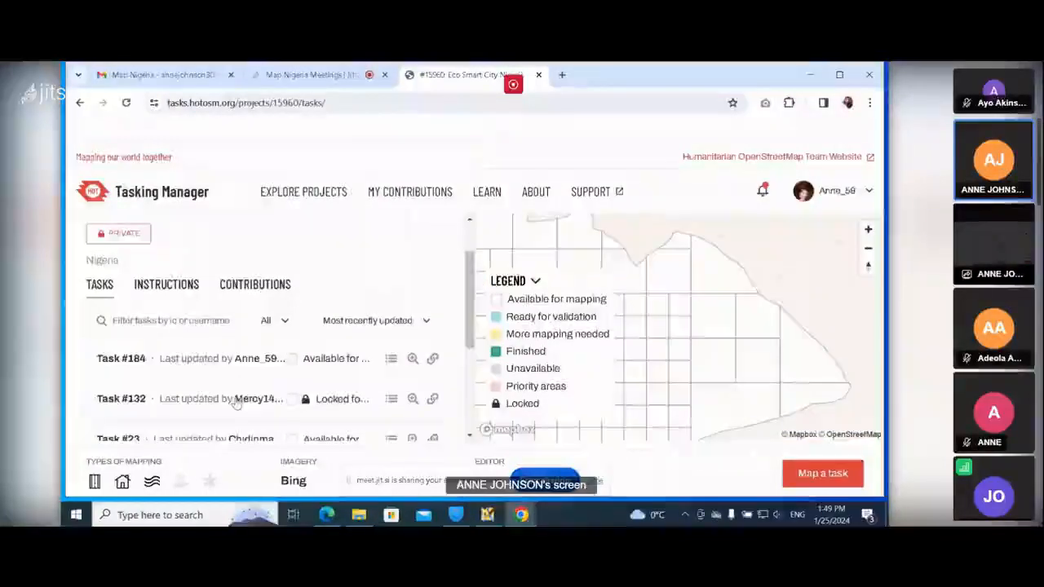
pyautogui.click(236, 400)
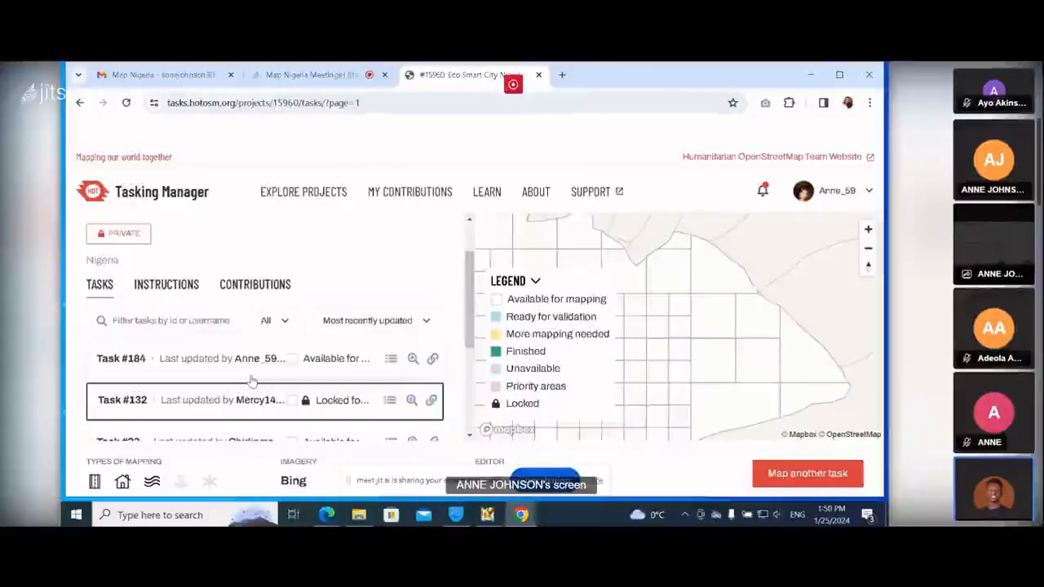
pyautogui.scroll(-1, 232, 389)
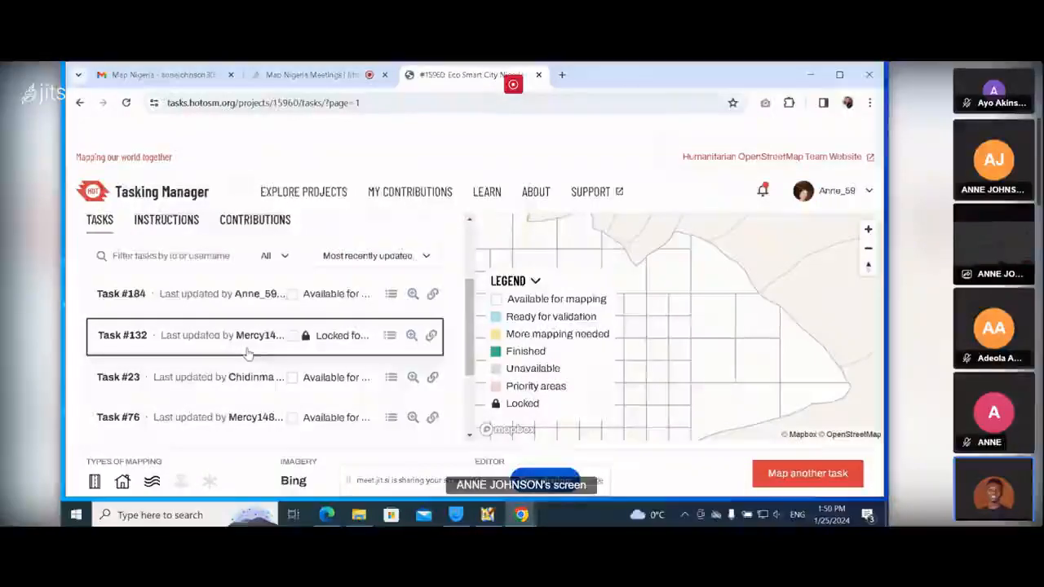
pyautogui.click(245, 416)
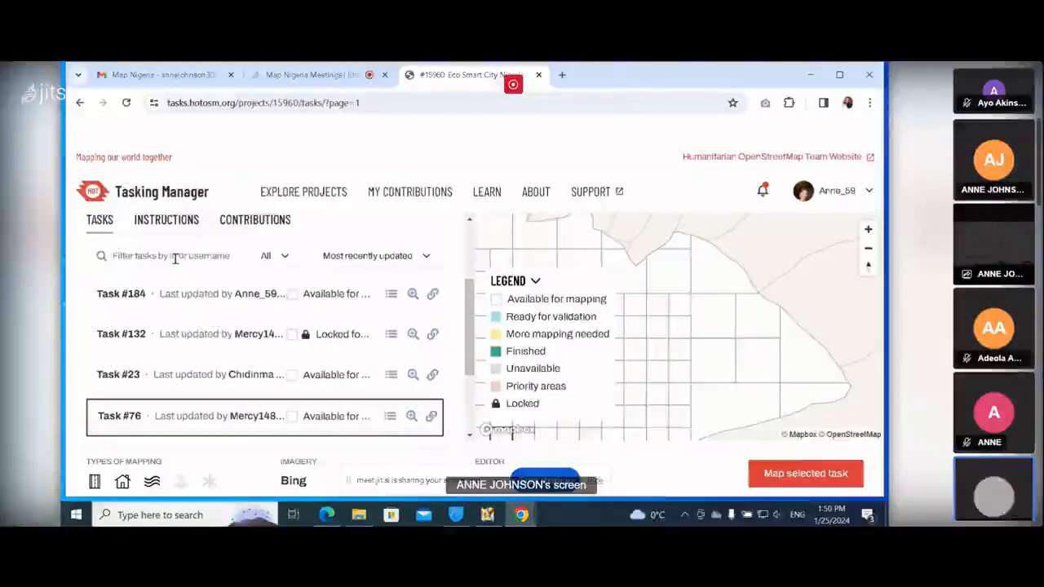
pyautogui.click(126, 103)
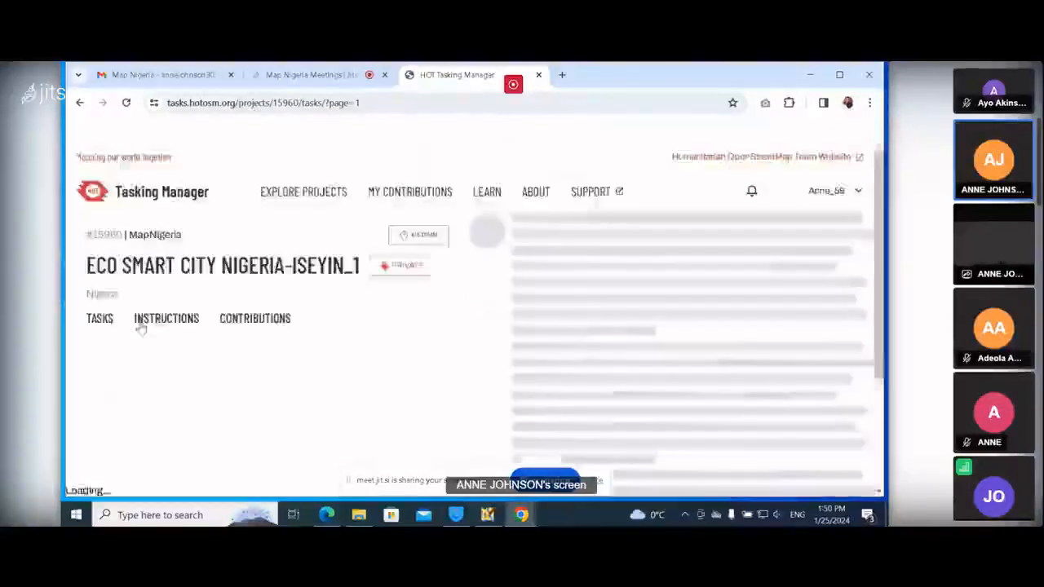
pyautogui.scroll(-1, 193, 405)
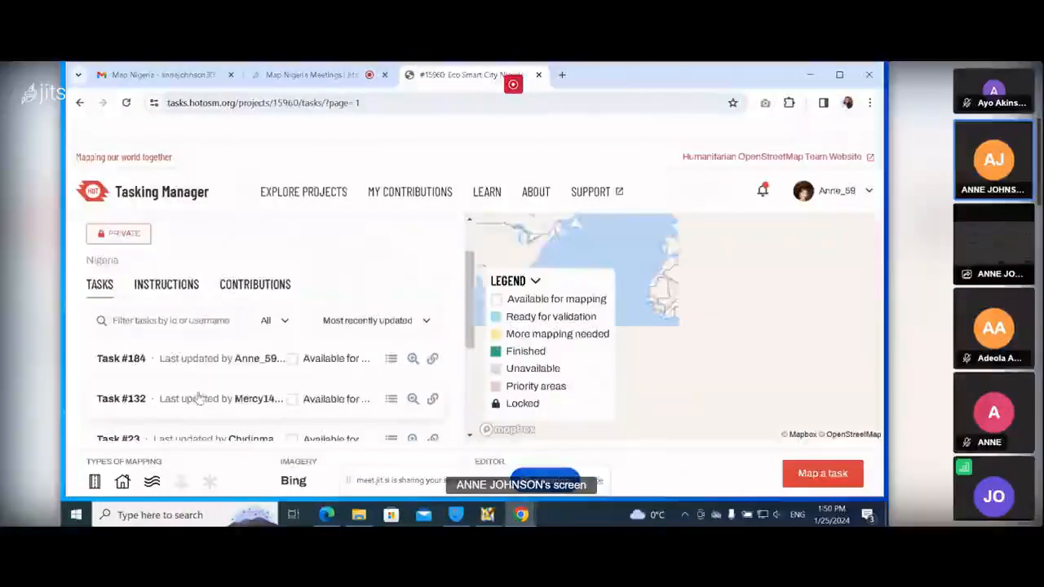
pyautogui.click(196, 400)
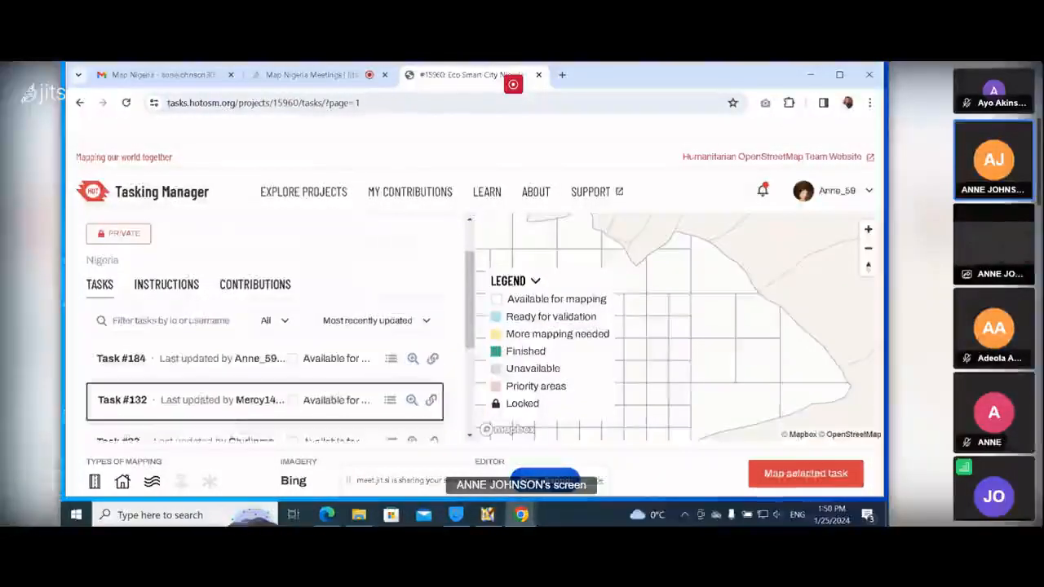
pyautogui.click(806, 473)
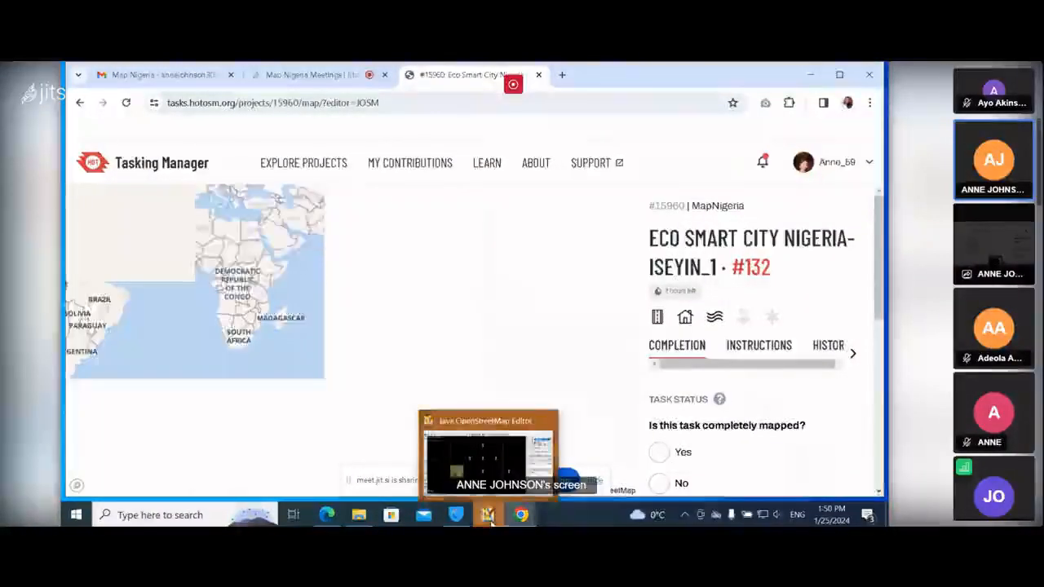
# Move a narrow building beside the courtyard building and return it to its original position.
pyautogui.click(489, 519)
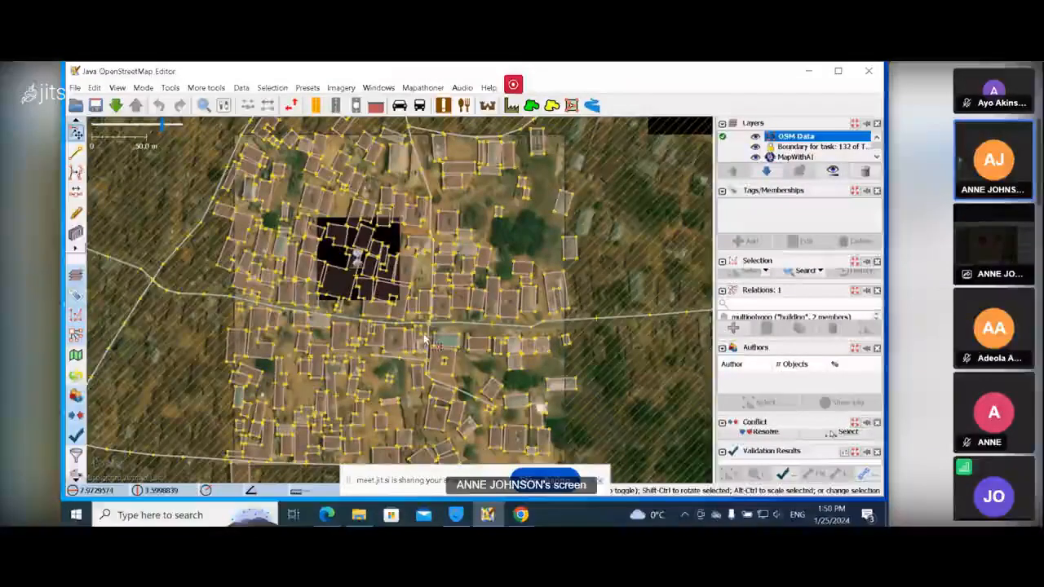
pyautogui.scroll(4, 424, 339)
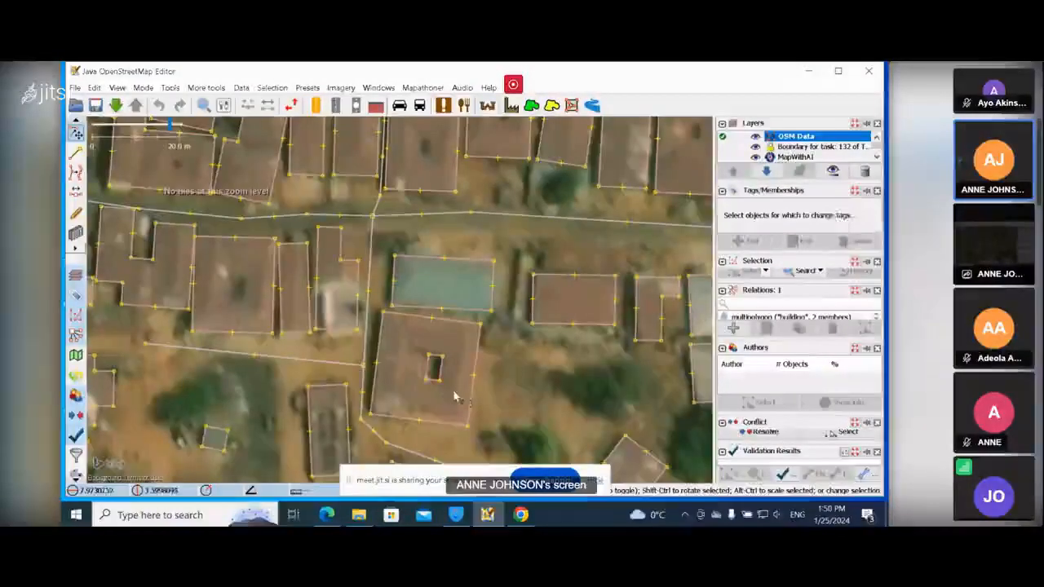
pyautogui.moveTo(442, 370); pyautogui.dragTo(547, 283)
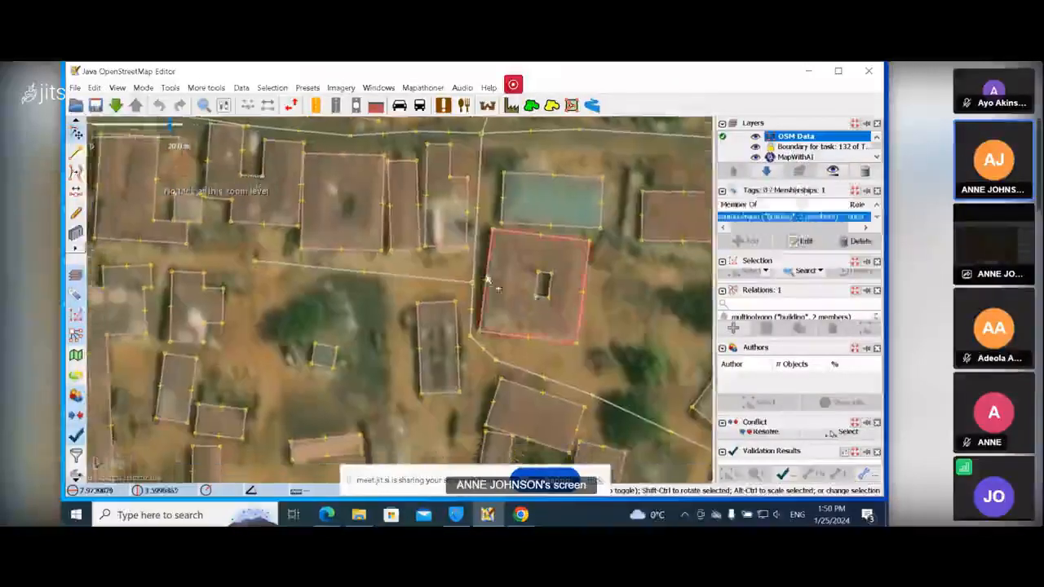
pyautogui.click(446, 247)
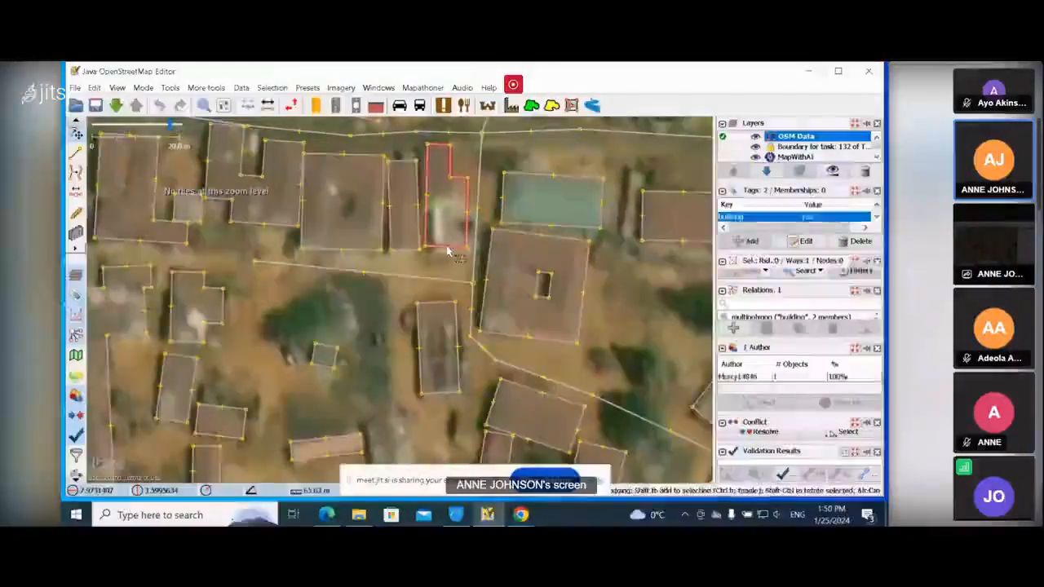
pyautogui.moveTo(446, 247); pyautogui.dragTo(356, 321)
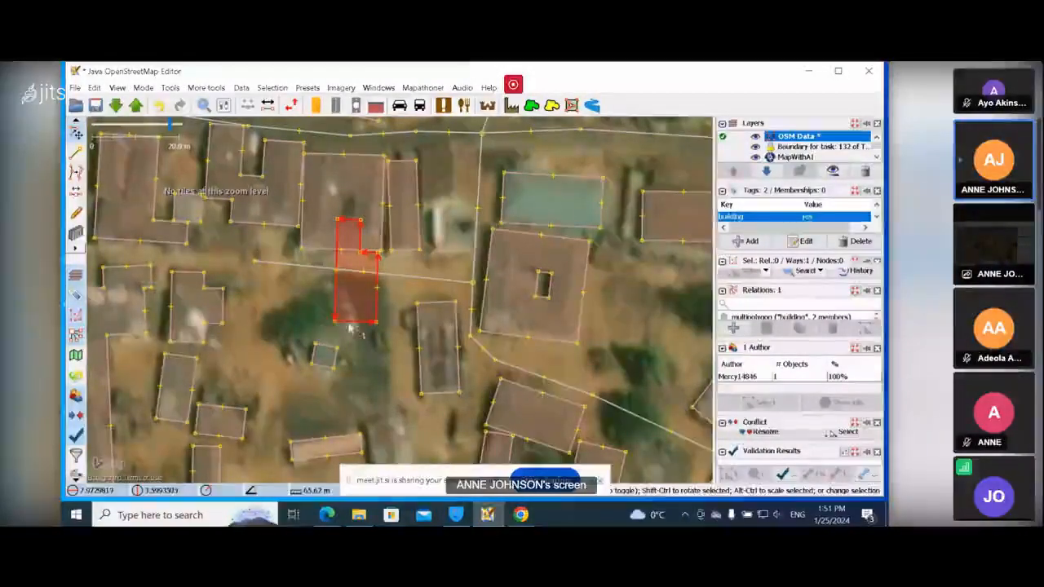
pyautogui.moveTo(379, 303); pyautogui.dragTo(447, 252)
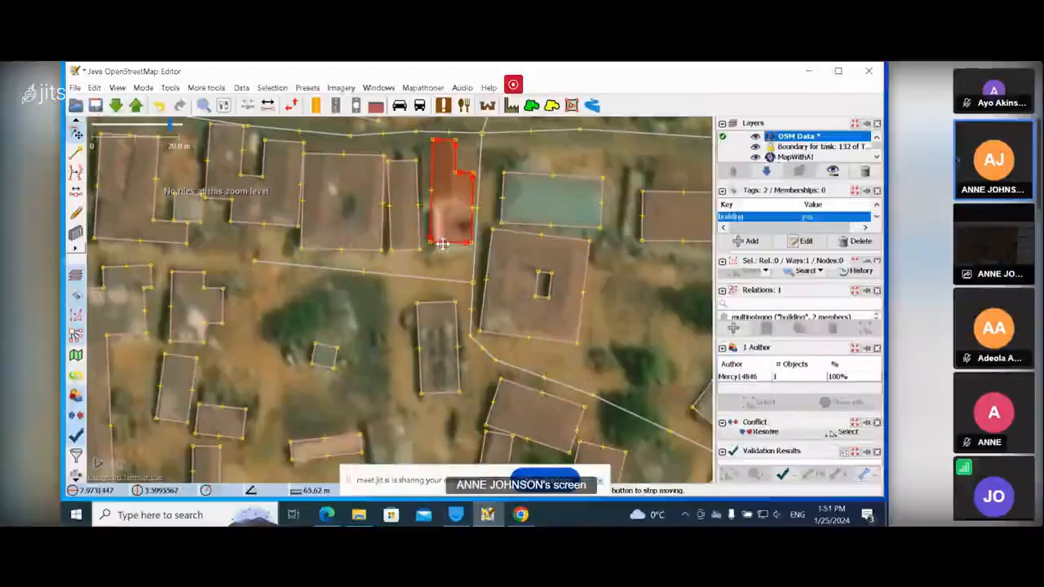
# Drag the selected elongated building across the map and undo the move.
pyautogui.scroll(-2, 488, 351)
pyautogui.moveTo(471, 364); pyautogui.dragTo(488, 186)
pyautogui.moveTo(361, 260); pyautogui.dragTo(380, 333)
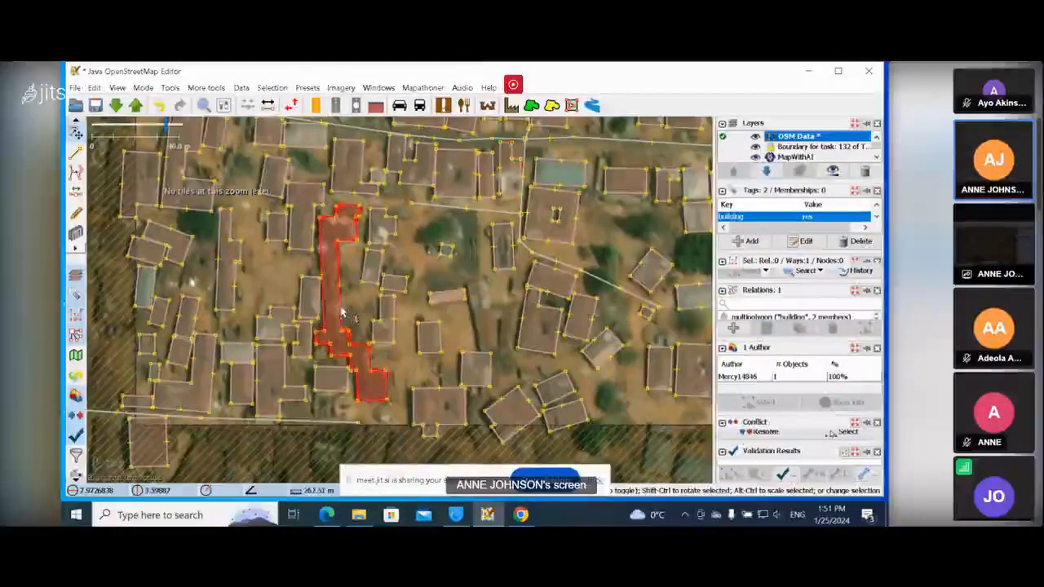
pyautogui.moveTo(340, 312); pyautogui.dragTo(357, 305)
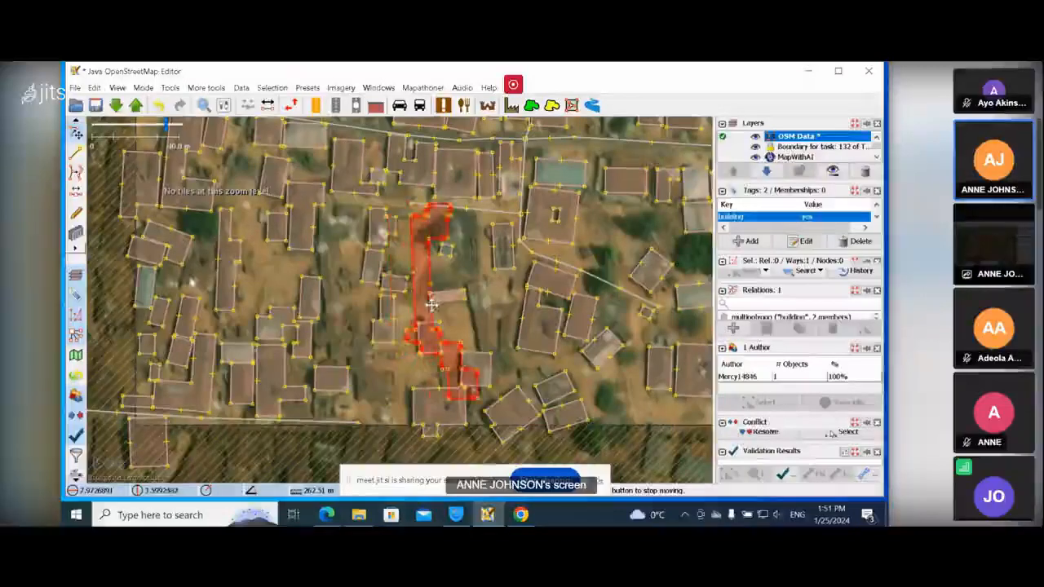
pyautogui.moveTo(432, 305); pyautogui.dragTo(432, 305)
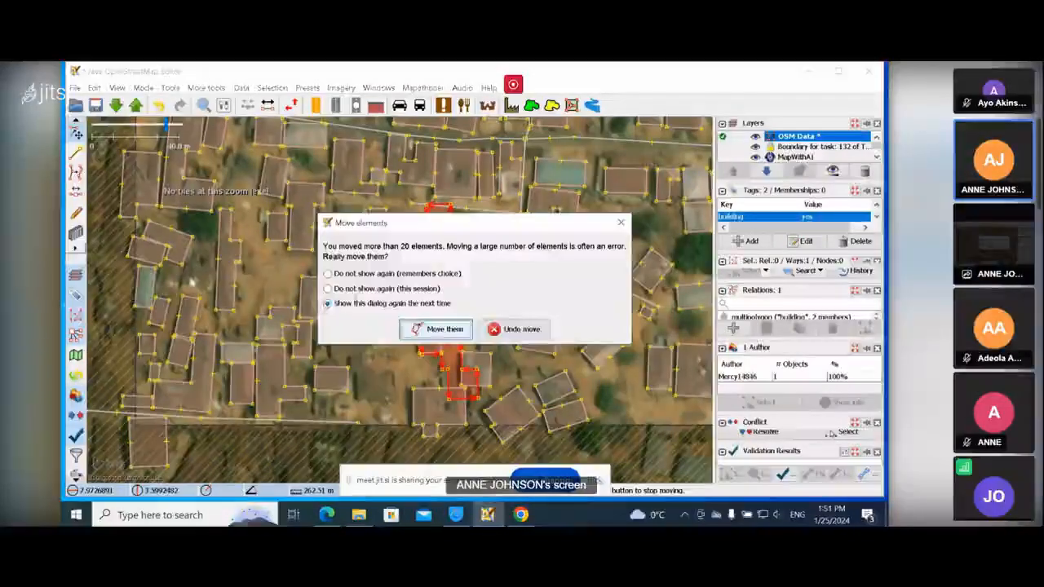
pyautogui.click(515, 330)
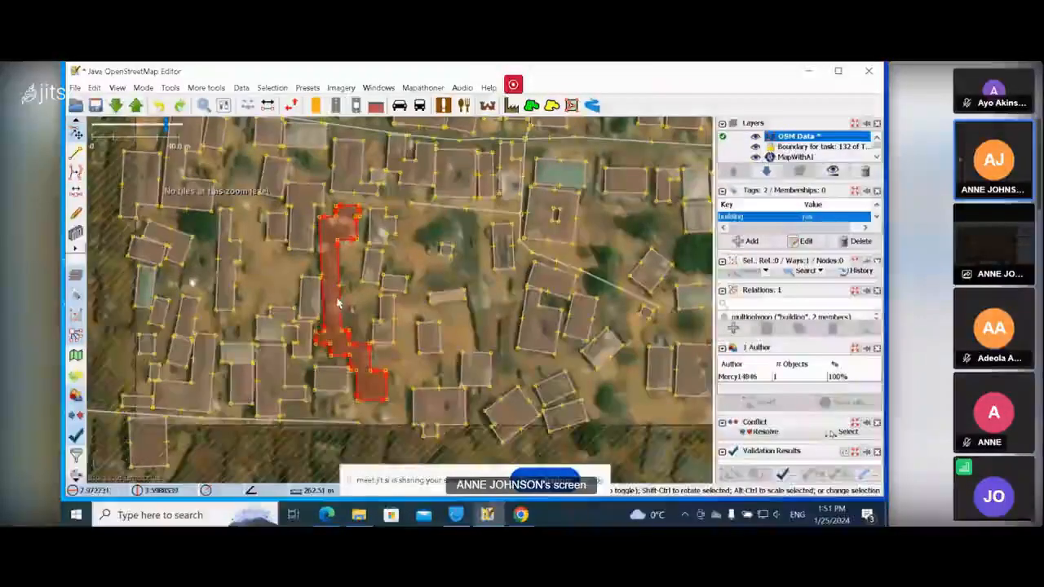
# Move the selected elongated building slightly east, confirming the move of many elements.
pyautogui.moveTo(341, 305); pyautogui.dragTo(376, 304)
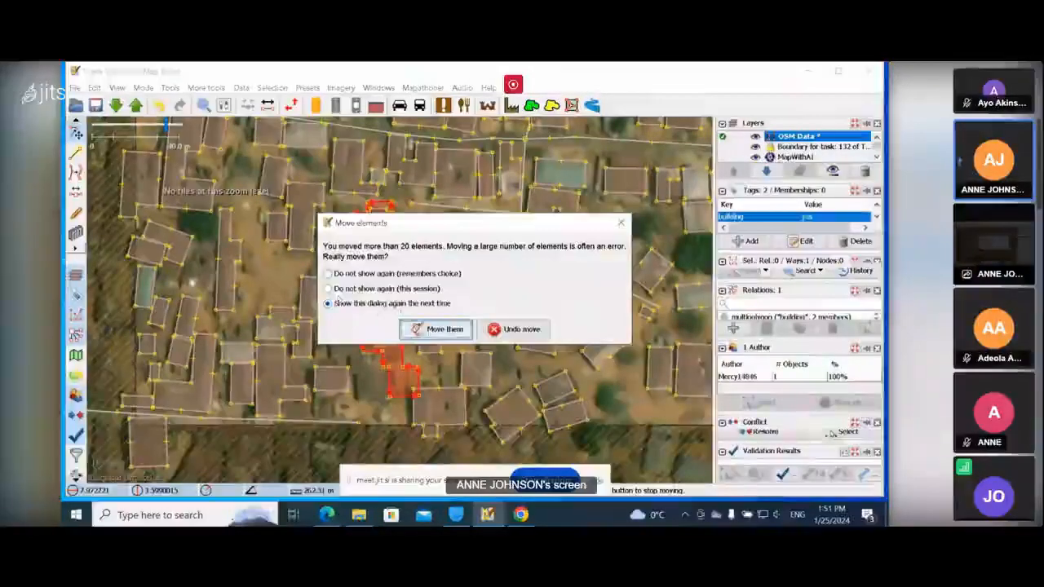
pyautogui.click(413, 328)
pyautogui.scroll(2, 339, 279)
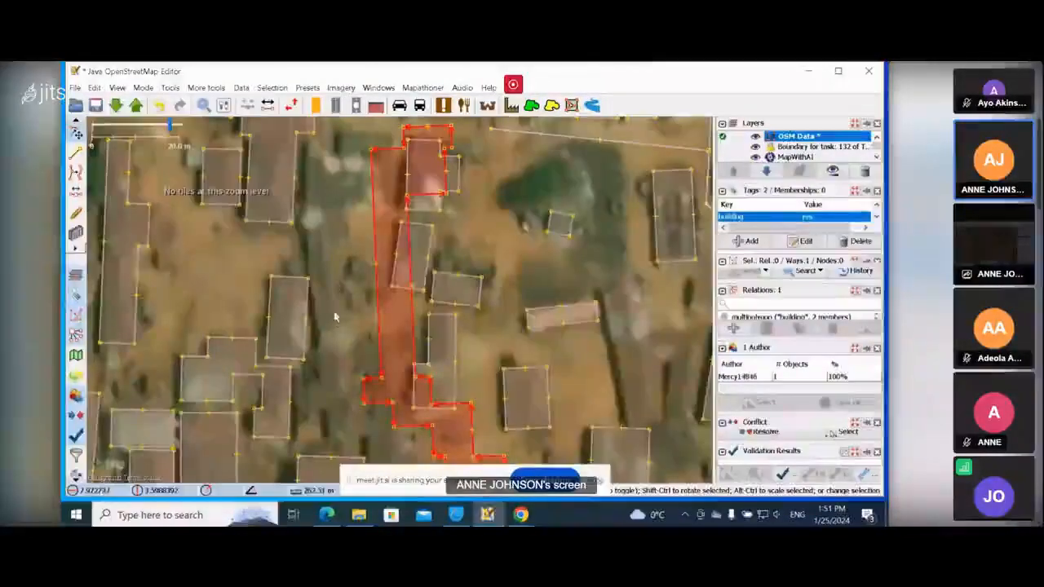
pyautogui.moveTo(335, 396); pyautogui.dragTo(320, 353)
pyautogui.moveTo(325, 248); pyautogui.dragTo(327, 406)
pyautogui.scroll(2, 340, 310)
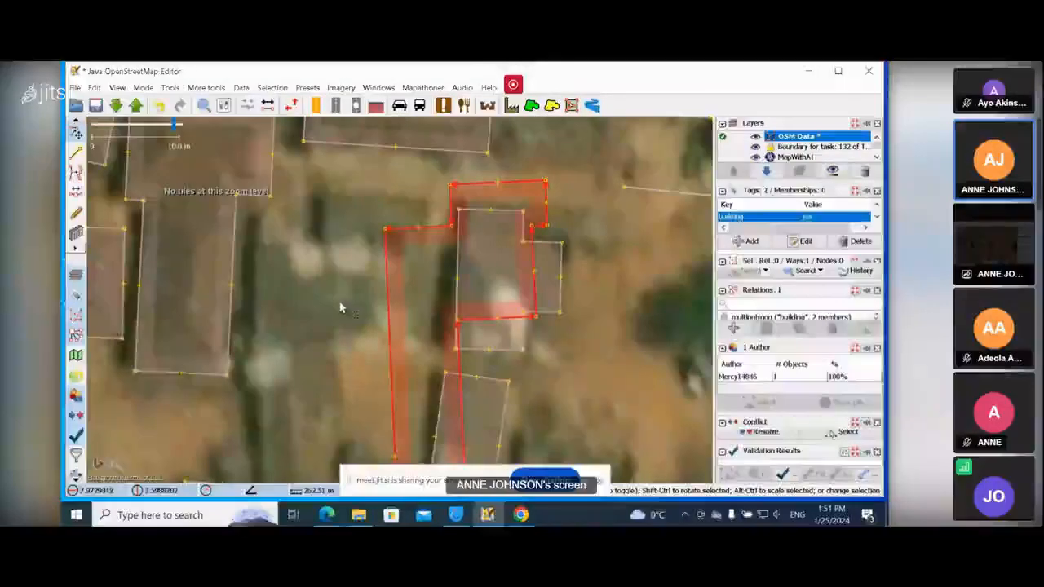
pyautogui.scroll(-2, 336, 319)
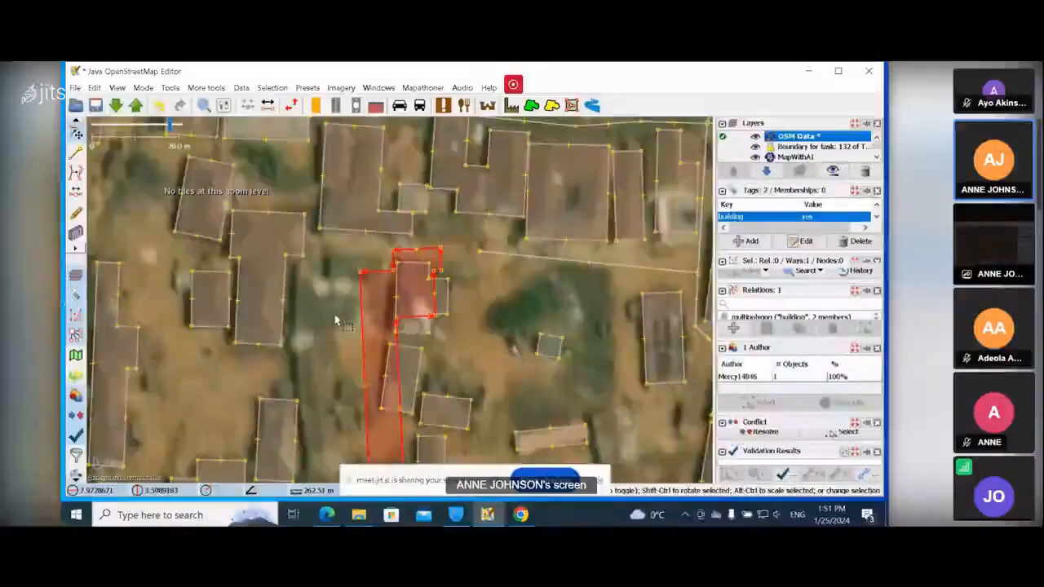
# Drag the notched courtyard building south-west and drag it back to its original place.
pyautogui.moveTo(336, 320); pyautogui.dragTo(363, 251)
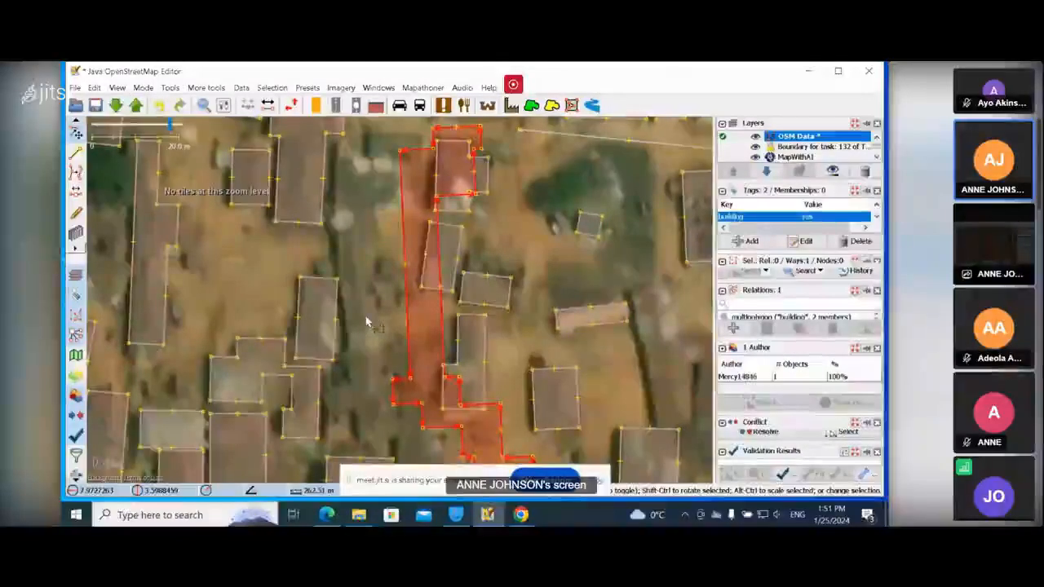
pyautogui.scroll(-3, 367, 324)
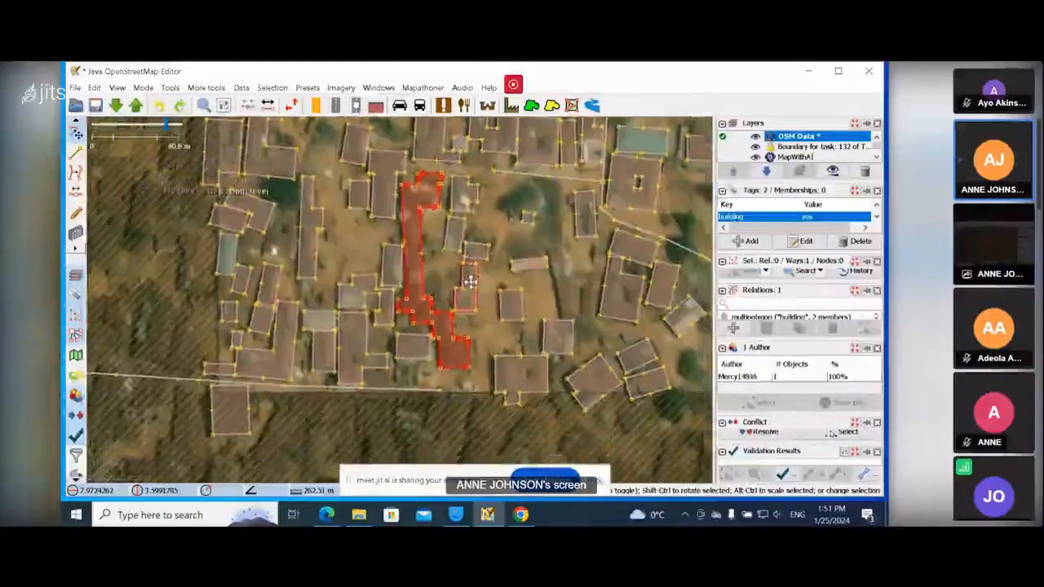
pyautogui.moveTo(469, 281); pyautogui.dragTo(400, 371)
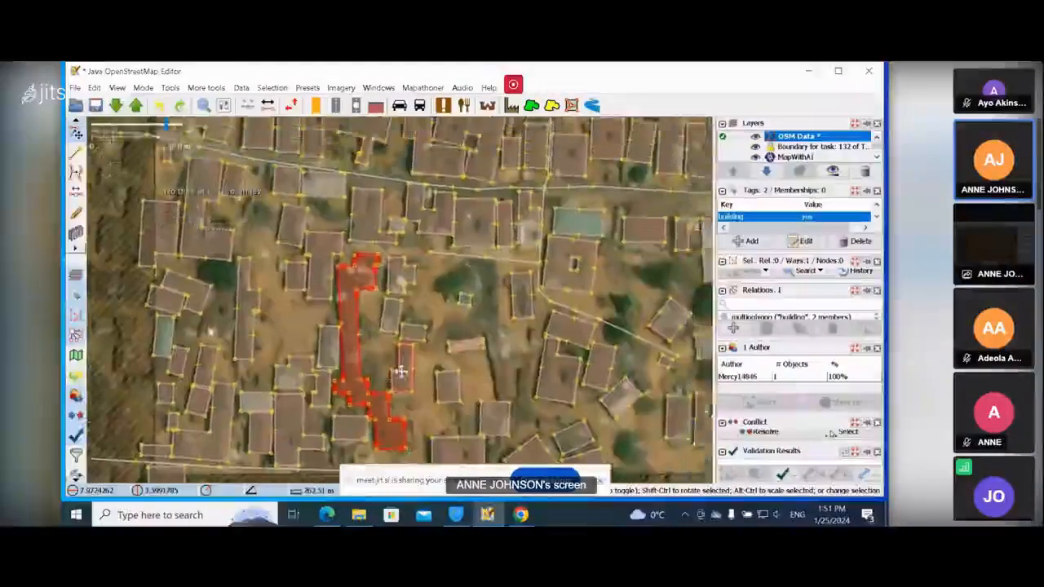
pyautogui.moveTo(470, 227); pyautogui.dragTo(447, 359)
pyautogui.scroll(2, 463, 286)
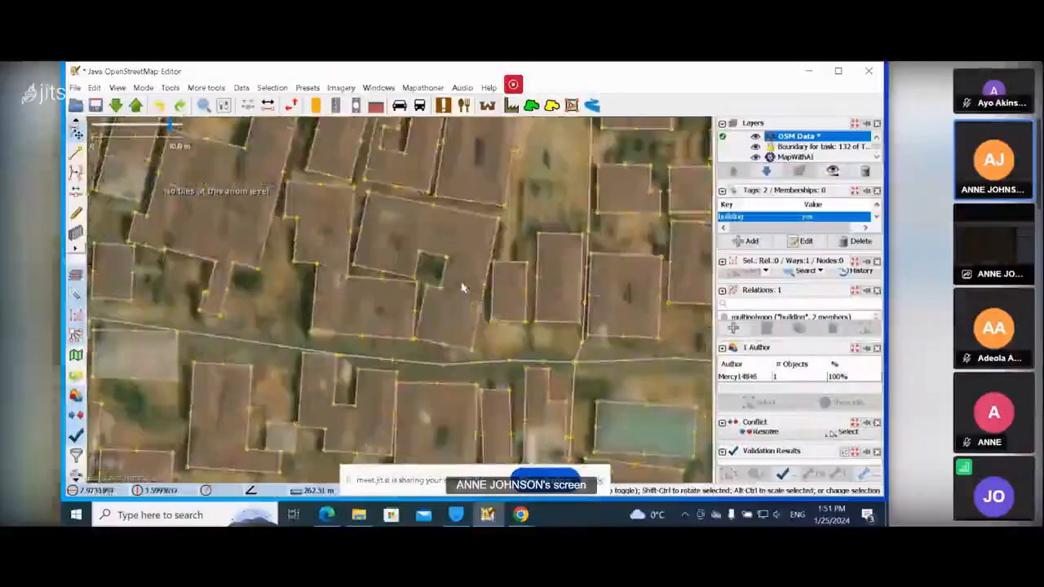
pyautogui.moveTo(479, 314); pyautogui.dragTo(337, 414)
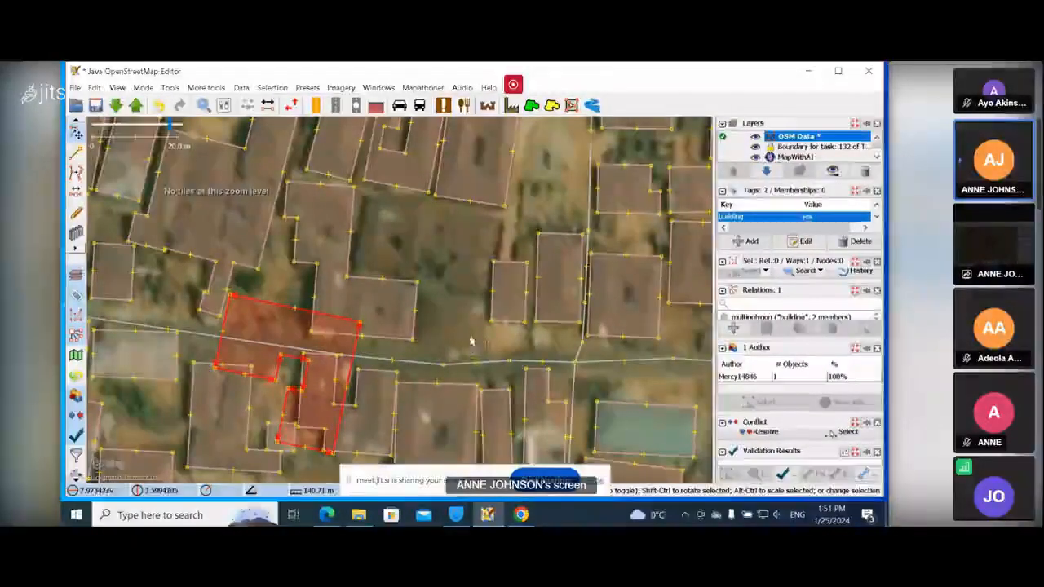
pyautogui.moveTo(357, 350); pyautogui.dragTo(490, 244)
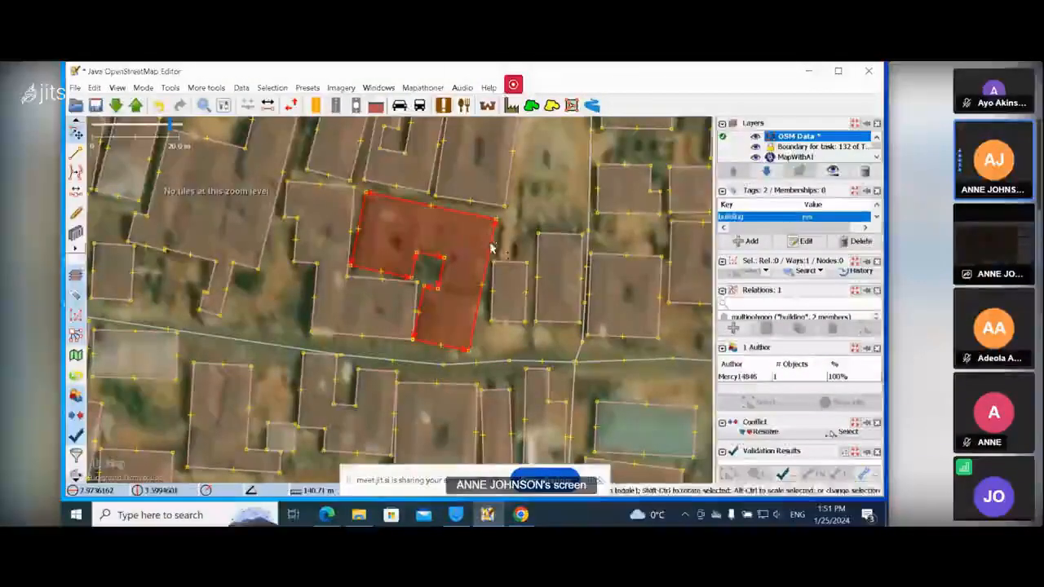
# Drag the large irregular building east over the courtyard building and return it to its place.
pyautogui.scroll(2, 481, 279)
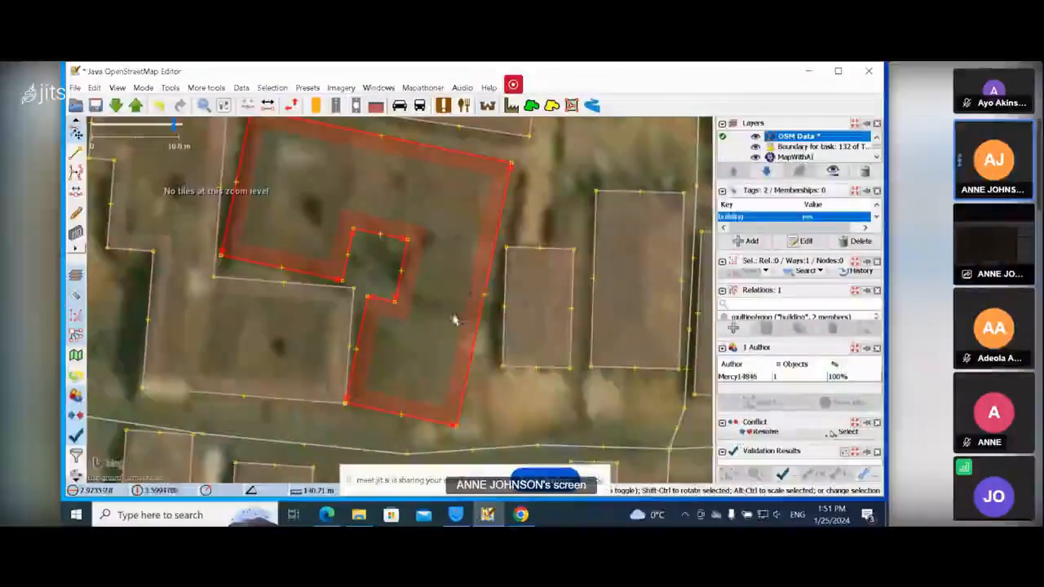
pyautogui.moveTo(480, 330)
pyautogui.mouseDown()
pyautogui.moveTo(350, 384)
pyautogui.moveTo(235, 410)
pyautogui.moveTo(483, 334)
pyautogui.mouseUp()
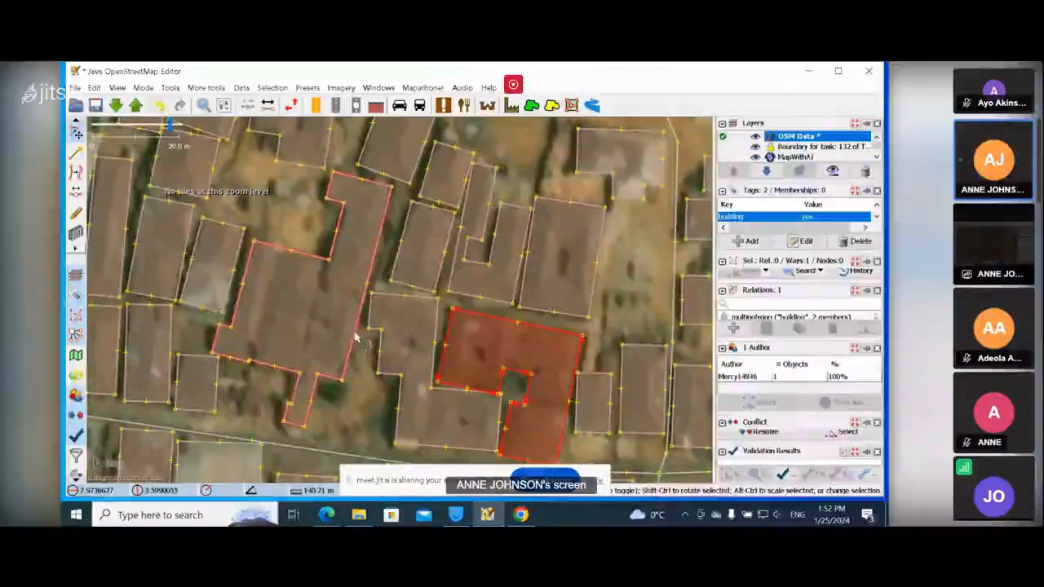
pyautogui.moveTo(356, 337); pyautogui.dragTo(503, 373)
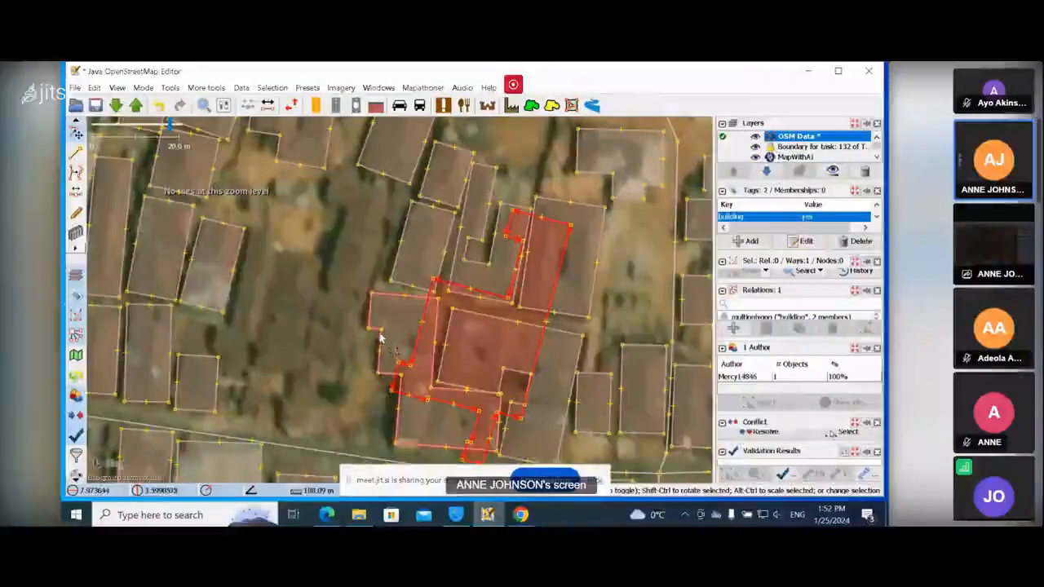
pyautogui.scroll(1, 380, 337)
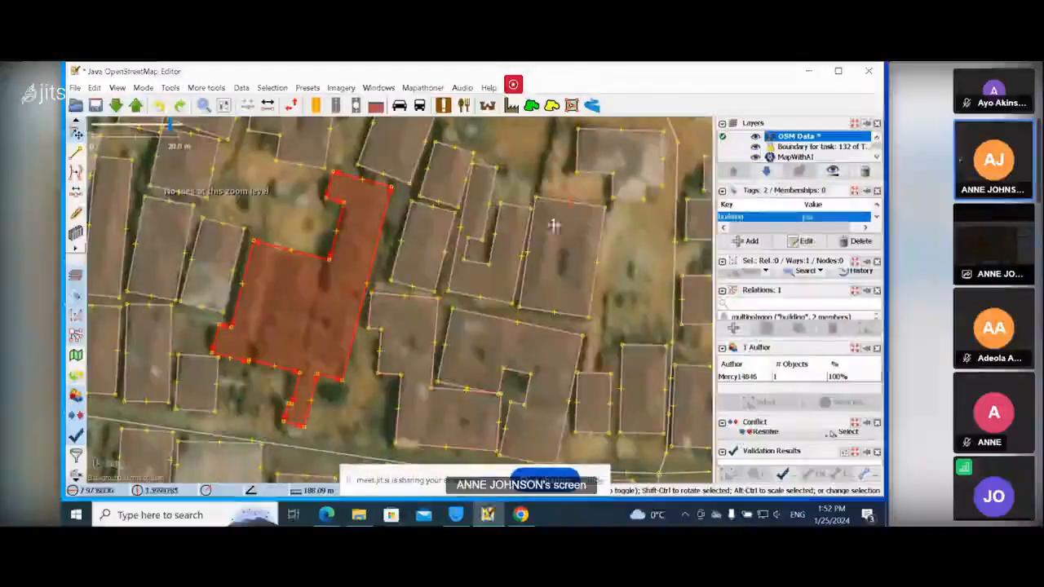
pyautogui.scroll(-1, 552, 226)
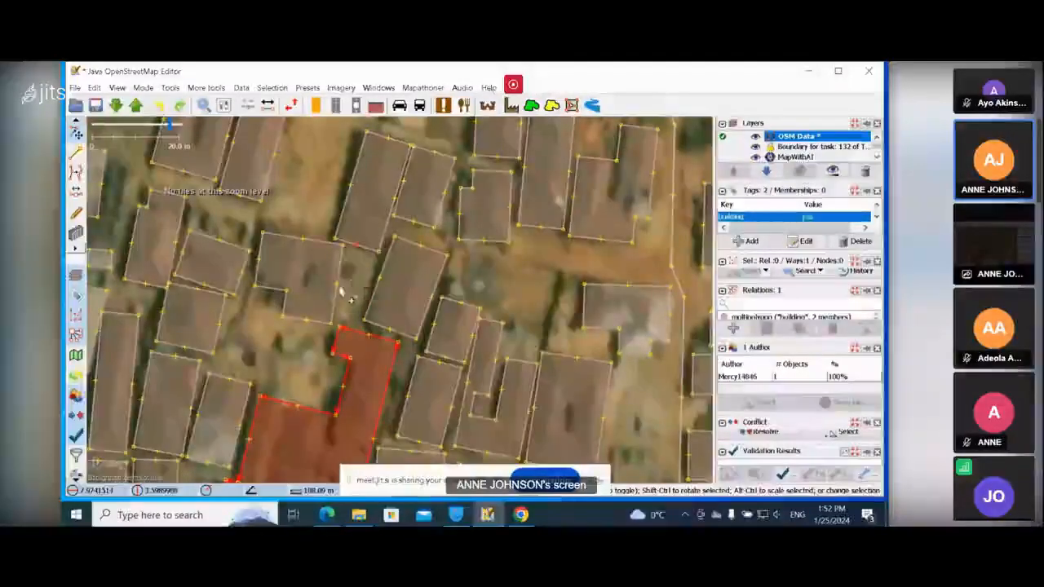
# Select the L-shaped building, move it south-west, then move it back beside its neighbours.
pyautogui.moveTo(343, 280); pyautogui.dragTo(371, 306)
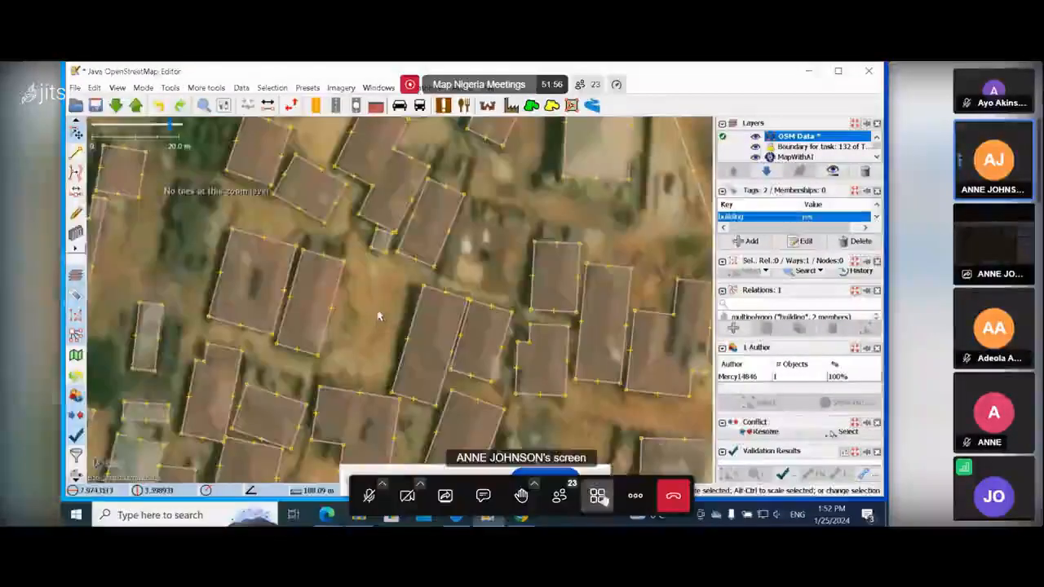
pyautogui.moveTo(450, 265); pyautogui.dragTo(453, 360)
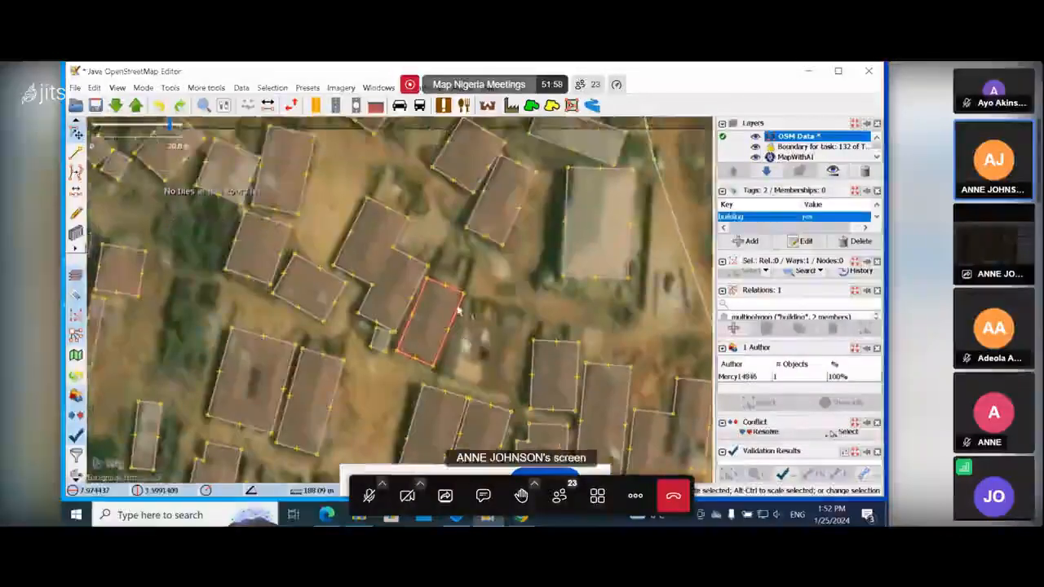
pyautogui.click(398, 238)
pyautogui.moveTo(336, 262); pyautogui.dragTo(234, 328)
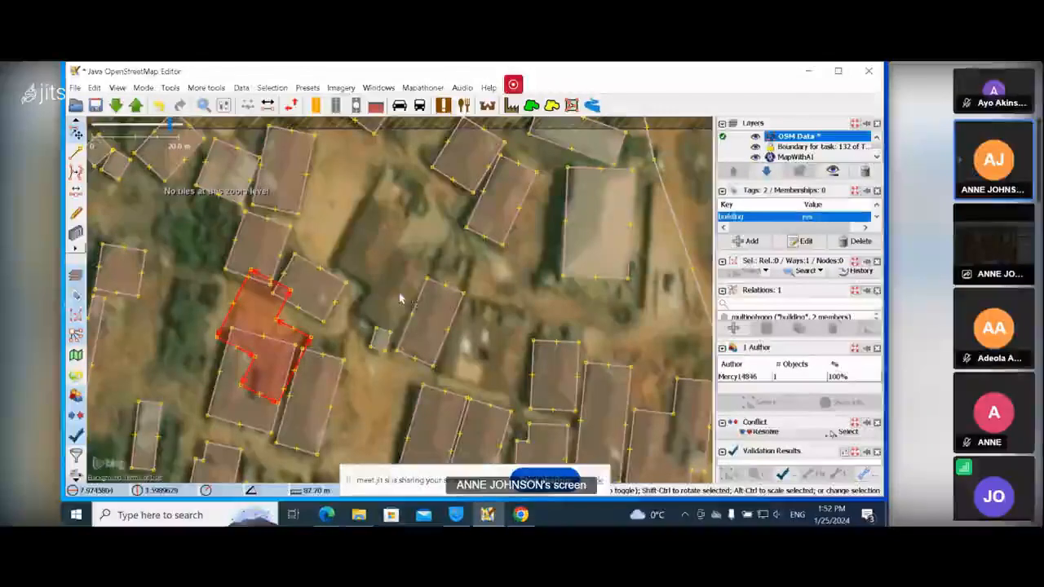
pyautogui.scroll(1, 395, 265)
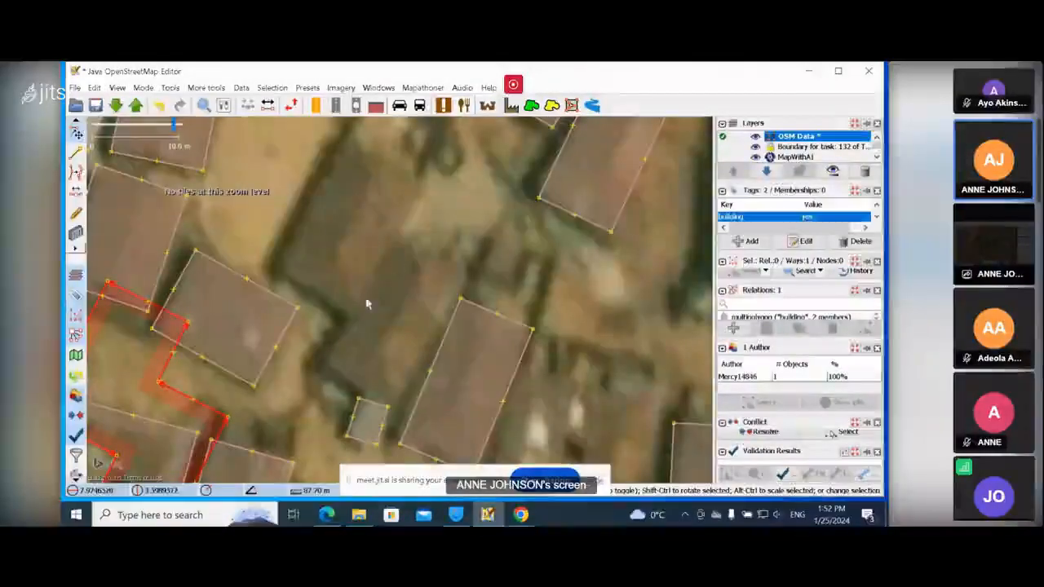
pyautogui.scroll(-1, 361, 312)
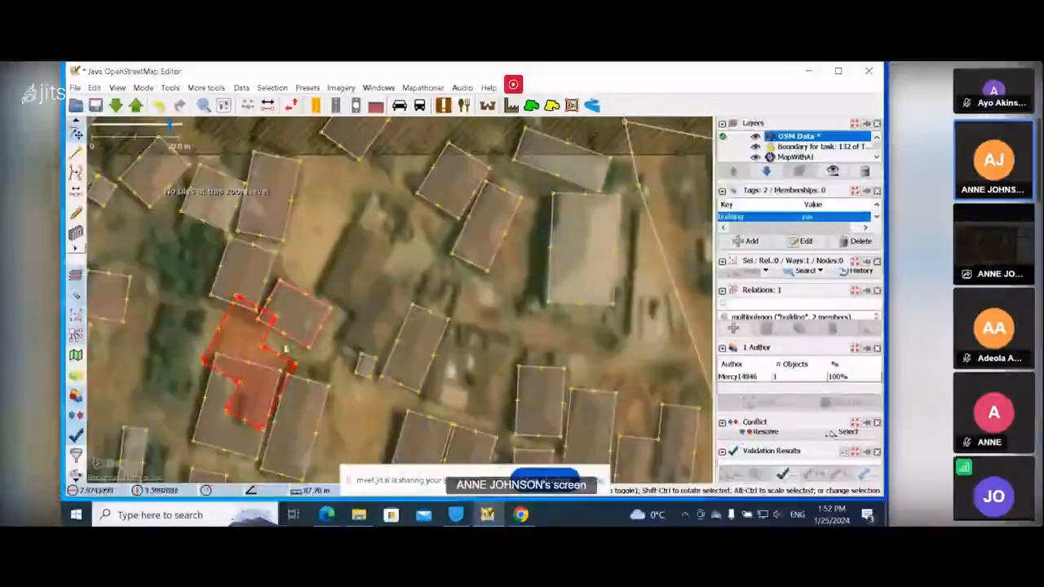
pyautogui.moveTo(267, 340); pyautogui.dragTo(350, 326)
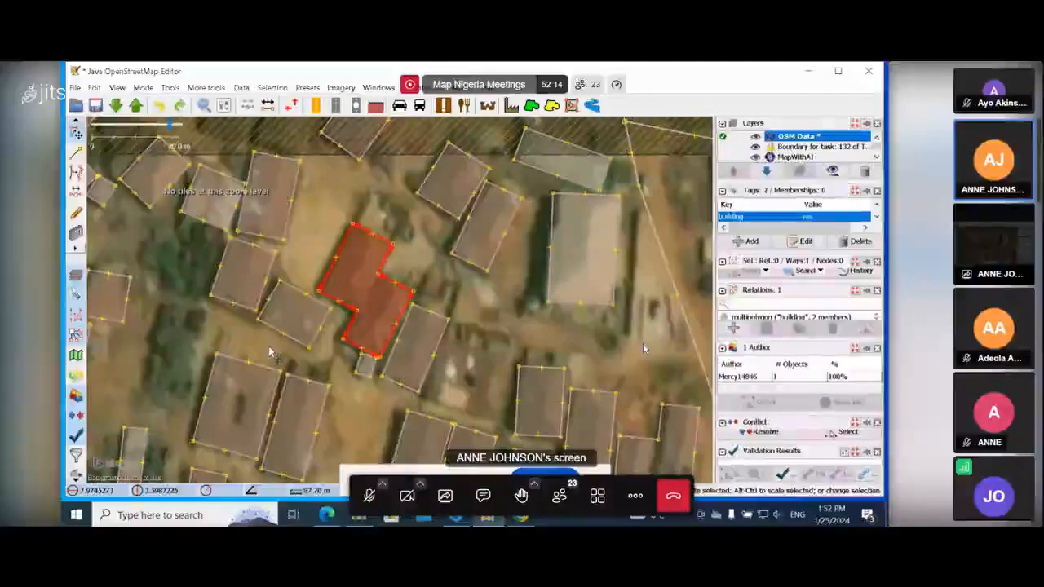
pyautogui.moveTo(538, 319); pyautogui.dragTo(381, 310)
pyautogui.moveTo(649, 275); pyautogui.dragTo(426, 275)
pyautogui.click(558, 318)
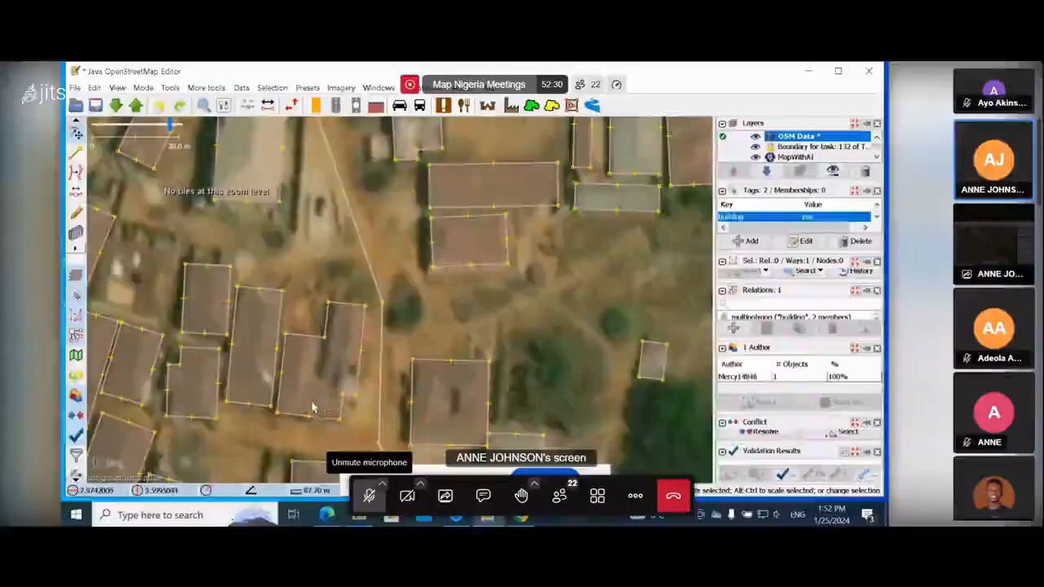
pyautogui.click(370, 496)
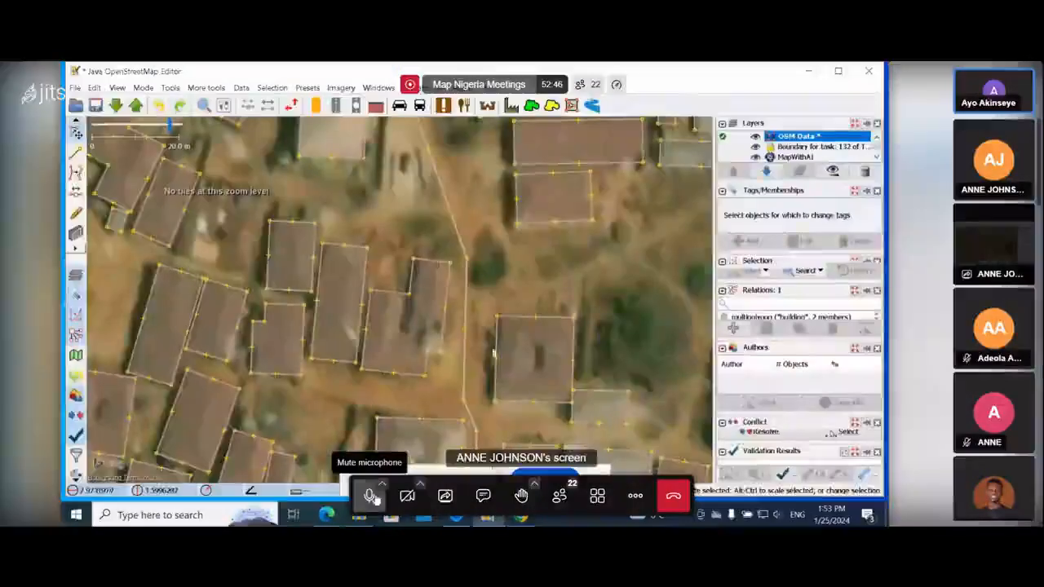
pyautogui.click(370, 496)
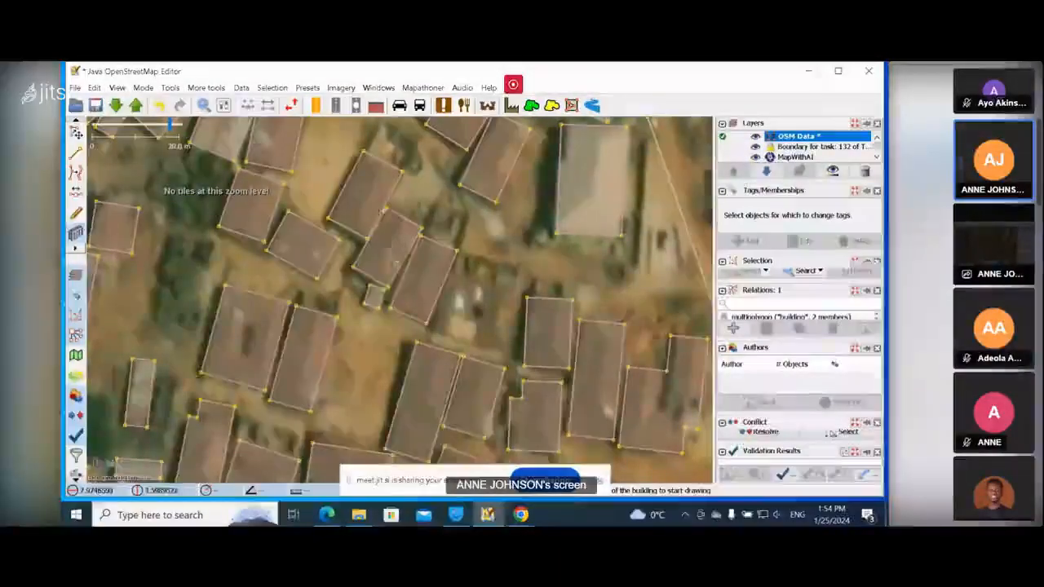
pyautogui.click(398, 247)
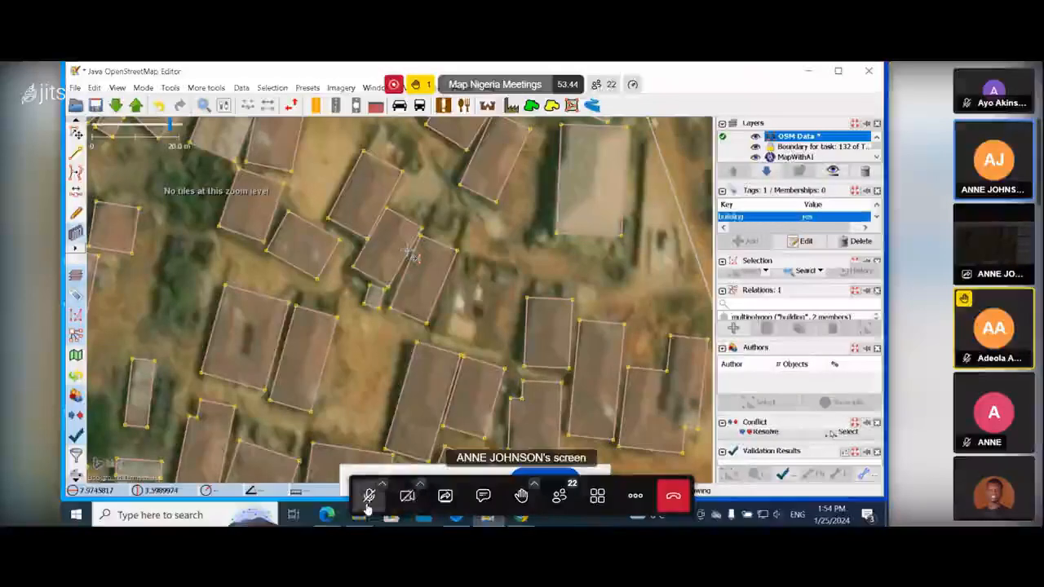
pyautogui.click(367, 506)
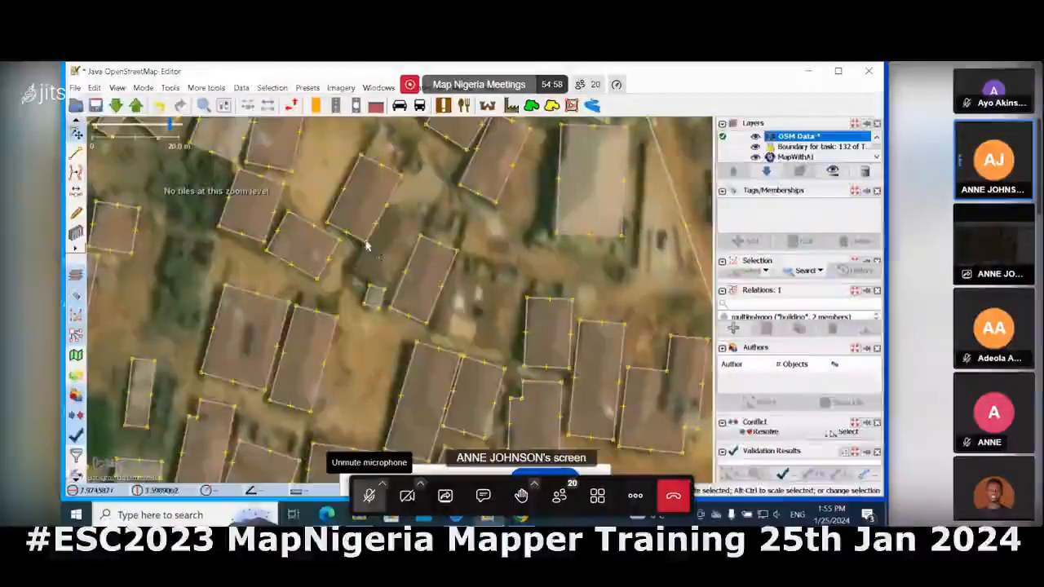
# Select the rectangular building north of the road and undo the last two edits.
pyautogui.click(385, 205)
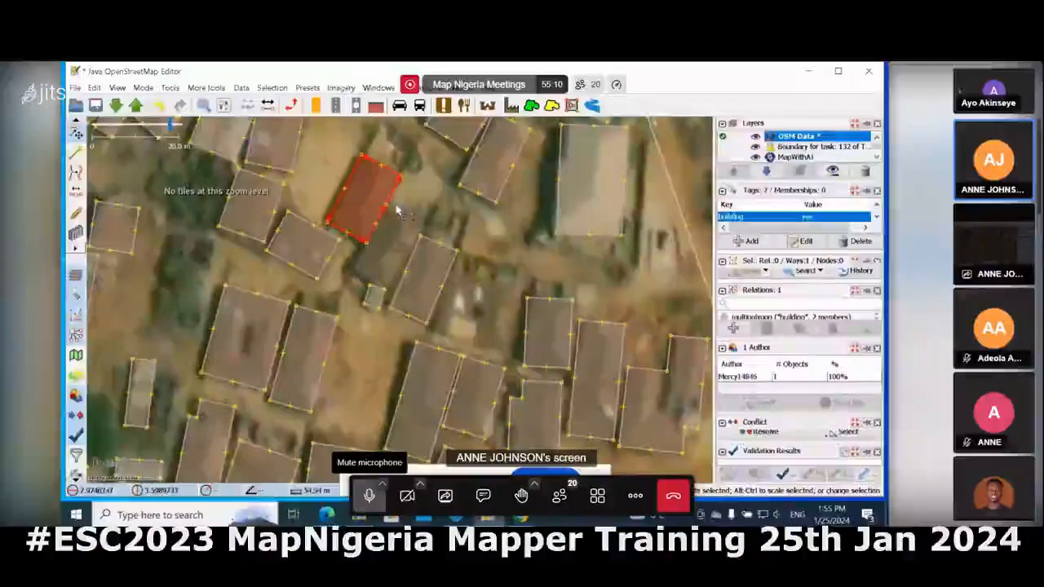
pyautogui.hotkey('ctrl', 'z')
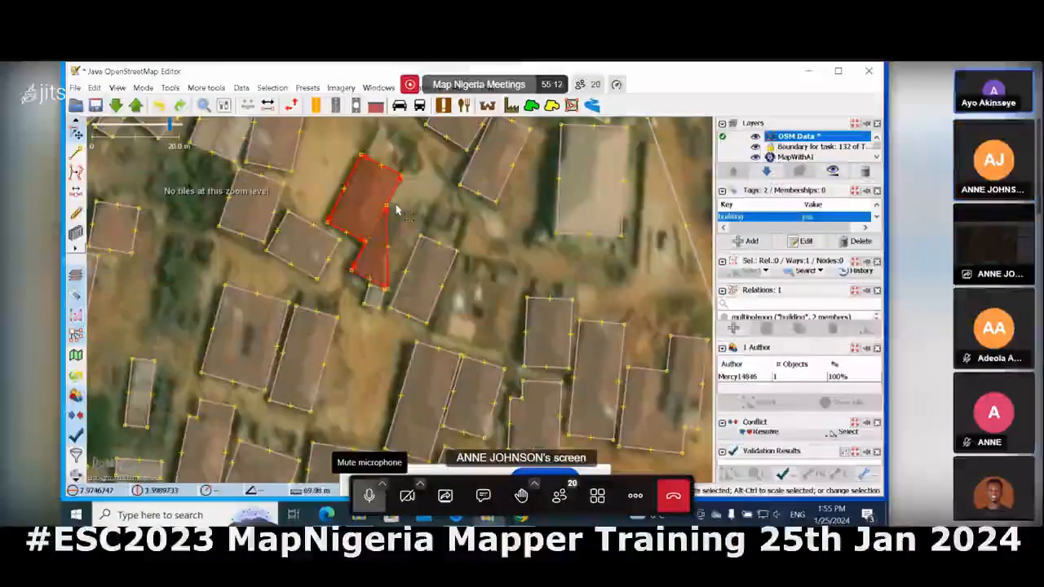
pyautogui.hotkey('ctrl', 'z')
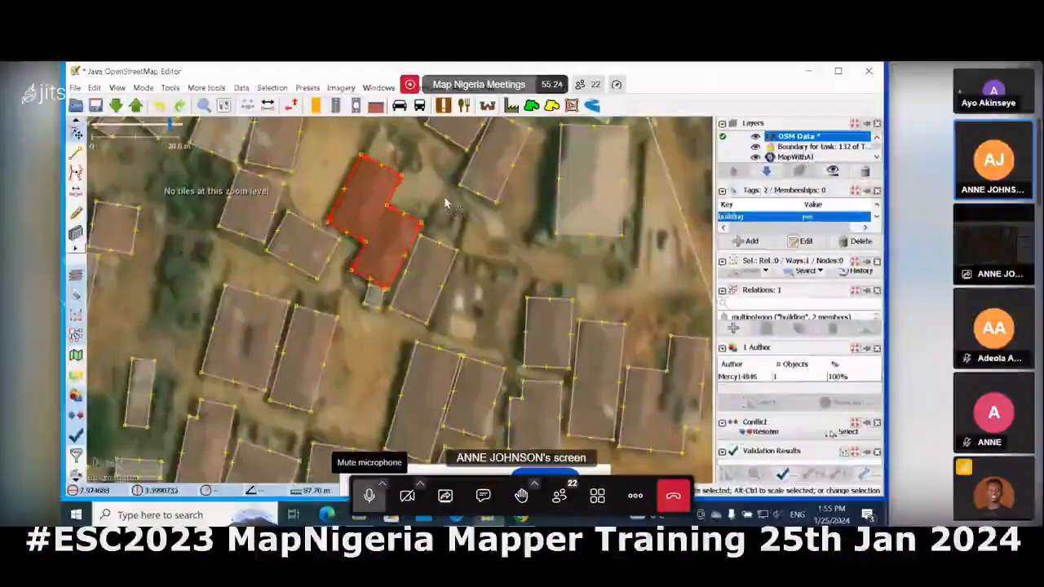
pyautogui.click(368, 503)
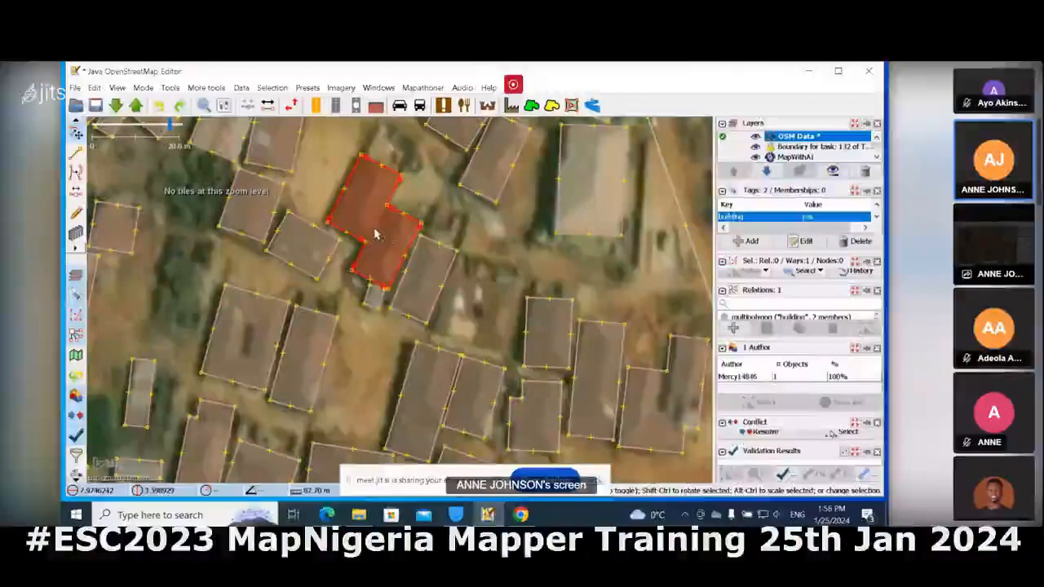
pyautogui.click(437, 212)
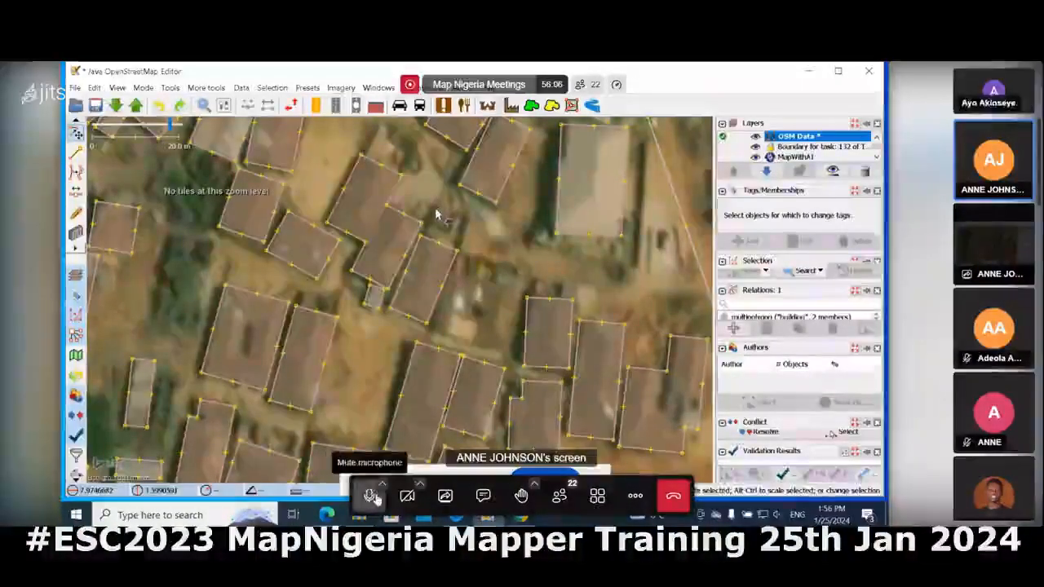
pyautogui.click(397, 214)
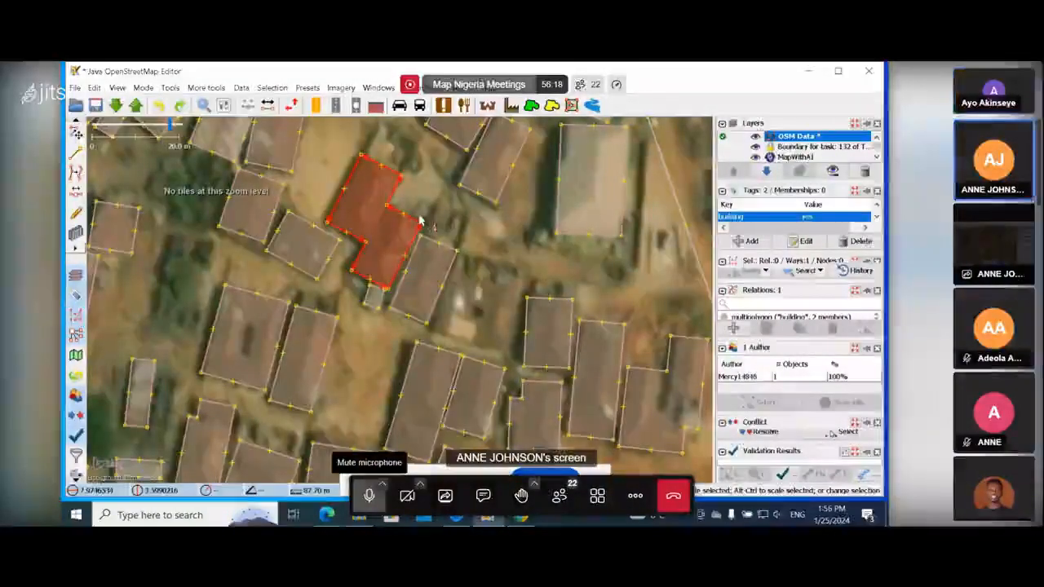
pyautogui.click(371, 495)
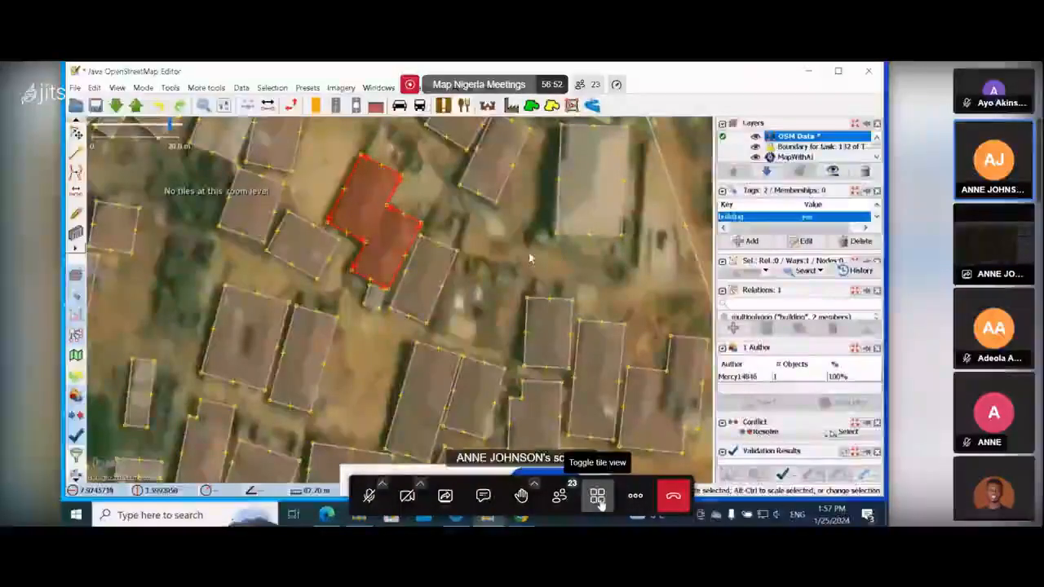
pyautogui.click(597, 497)
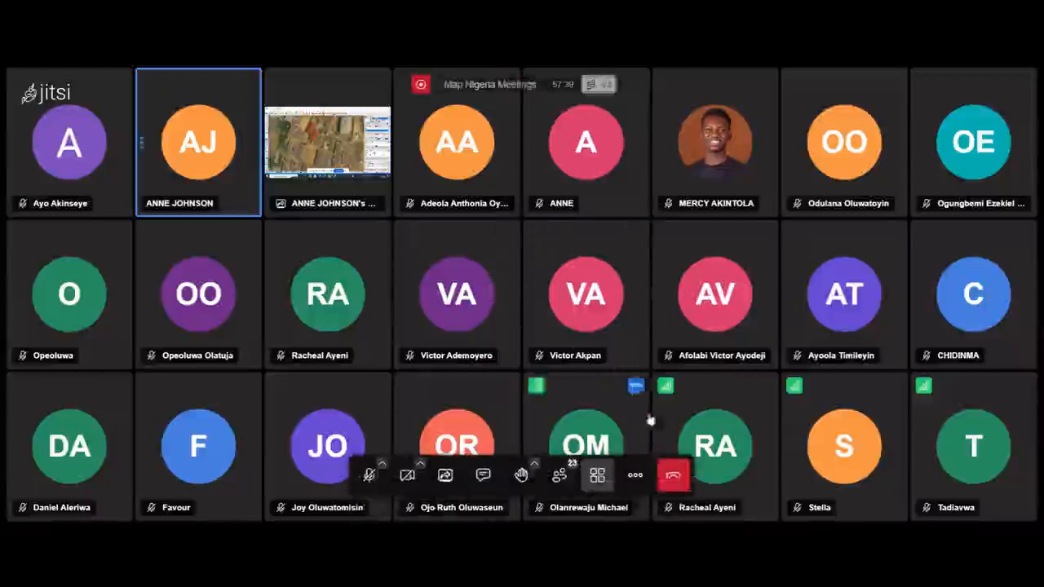
pyautogui.click(597, 475)
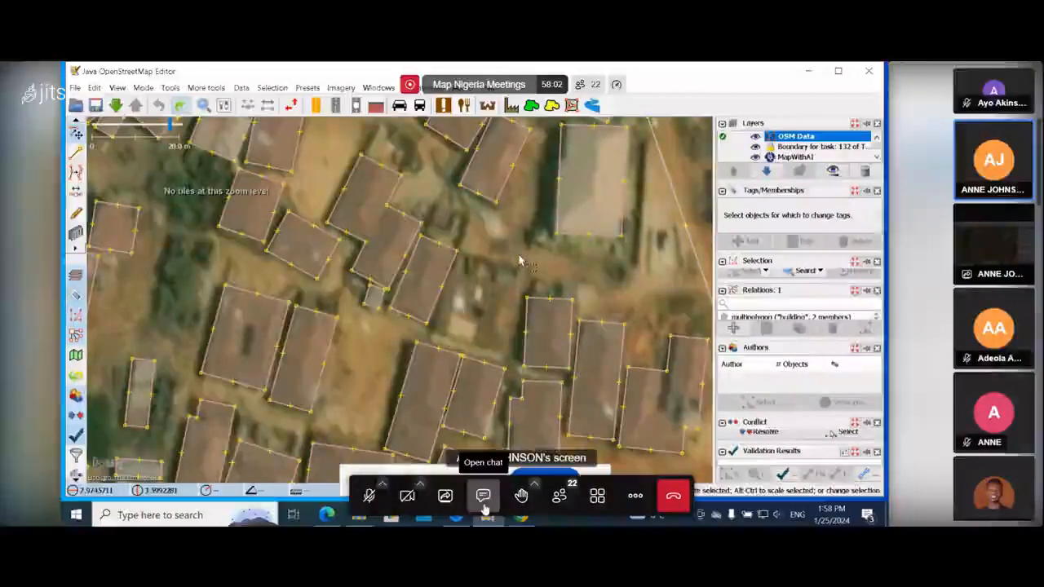
# Open the meeting chat, copy the attendance form link and paste it into the message box.
pyautogui.click(482, 495)
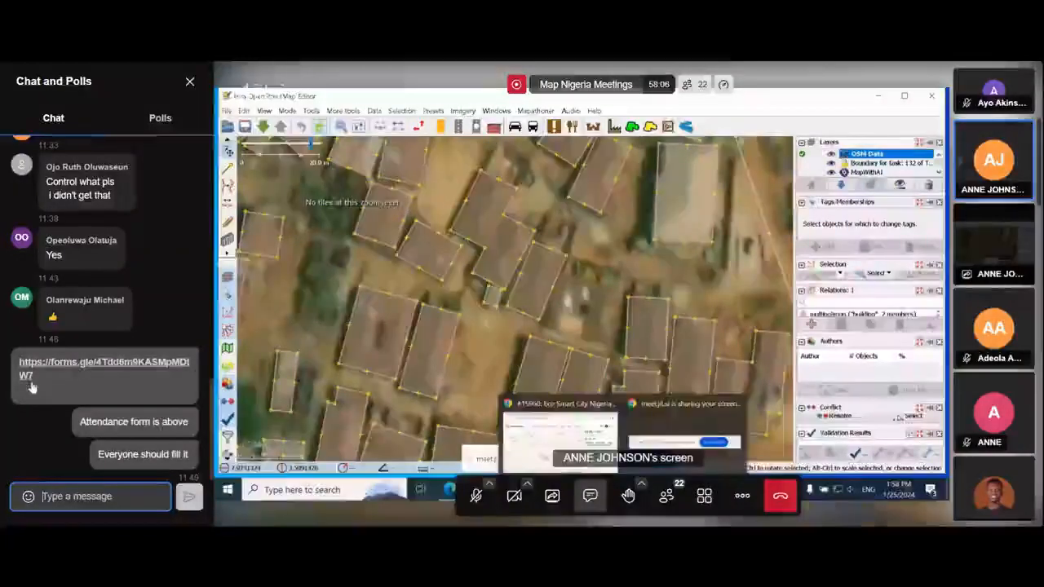
pyautogui.click(47, 377)
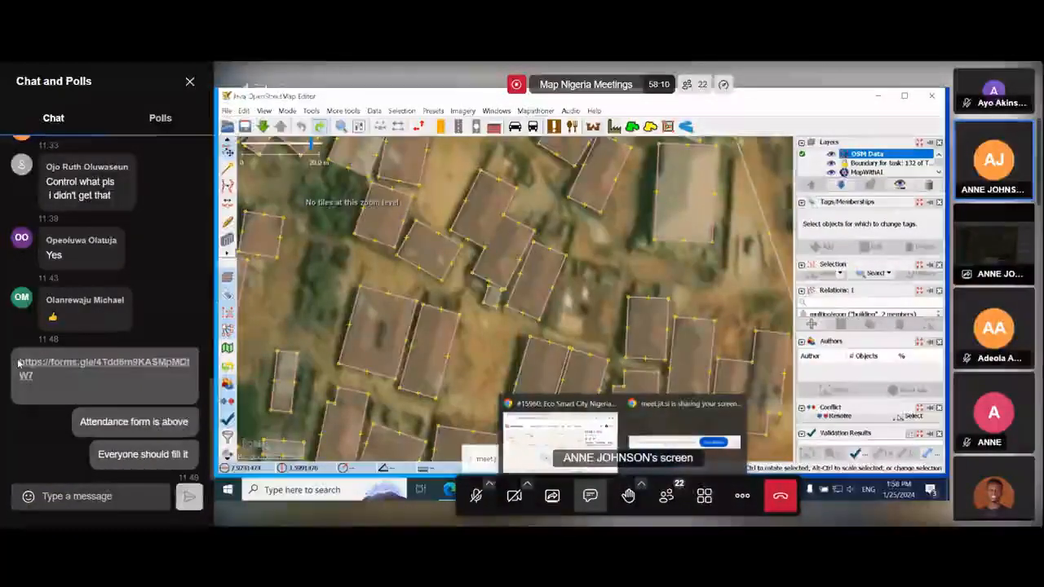
pyautogui.moveTo(20, 365); pyautogui.dragTo(43, 390)
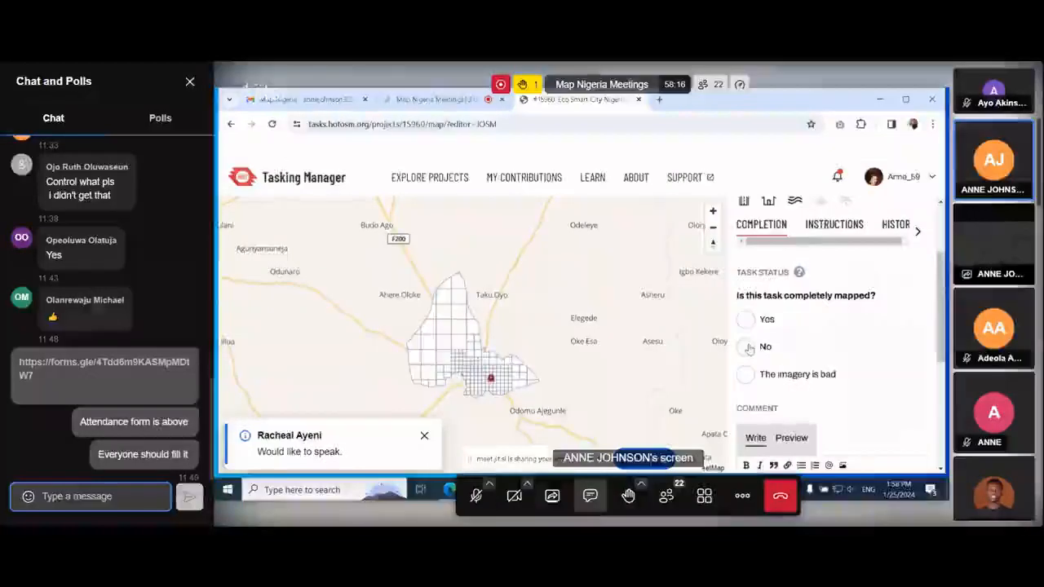
pyautogui.write('https://forms.gle/4Tdd6m9KASMpMDtW7')
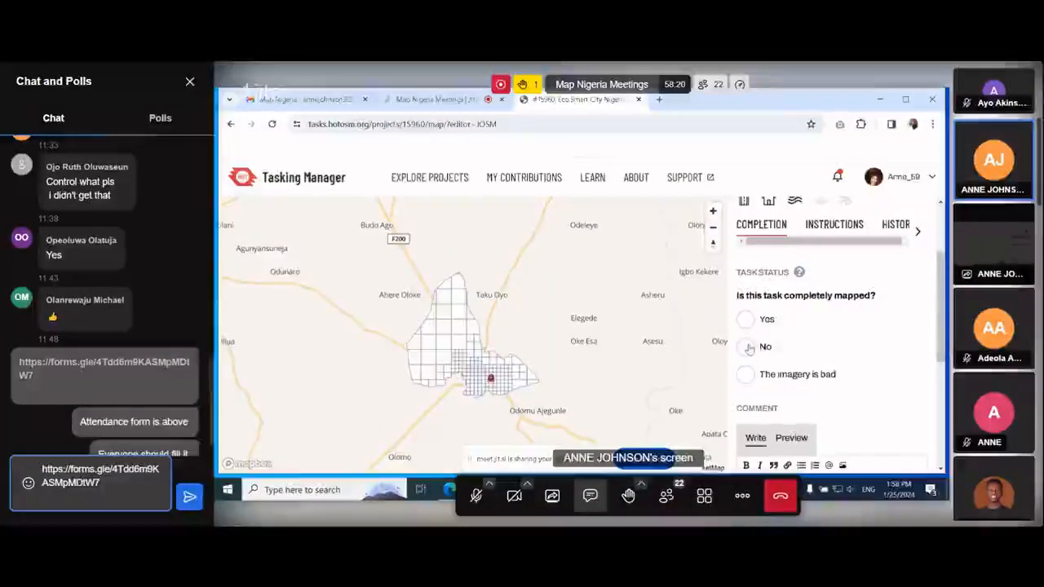
# Send the attendance form link in the meeting chat, then send the message "Has everyone filled the attendance form?".
pyautogui.press('Return')
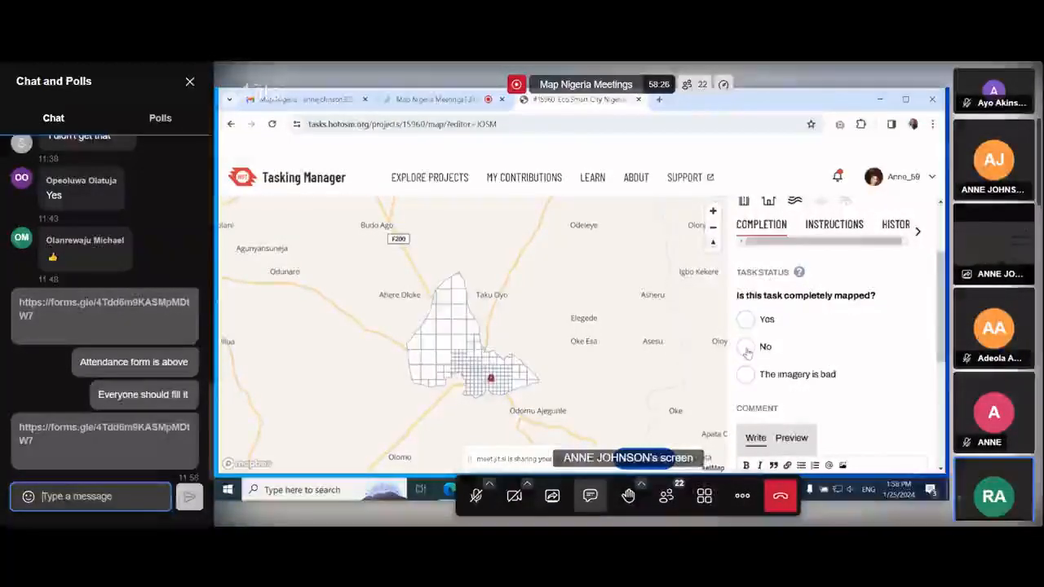
pyautogui.write('Has e')
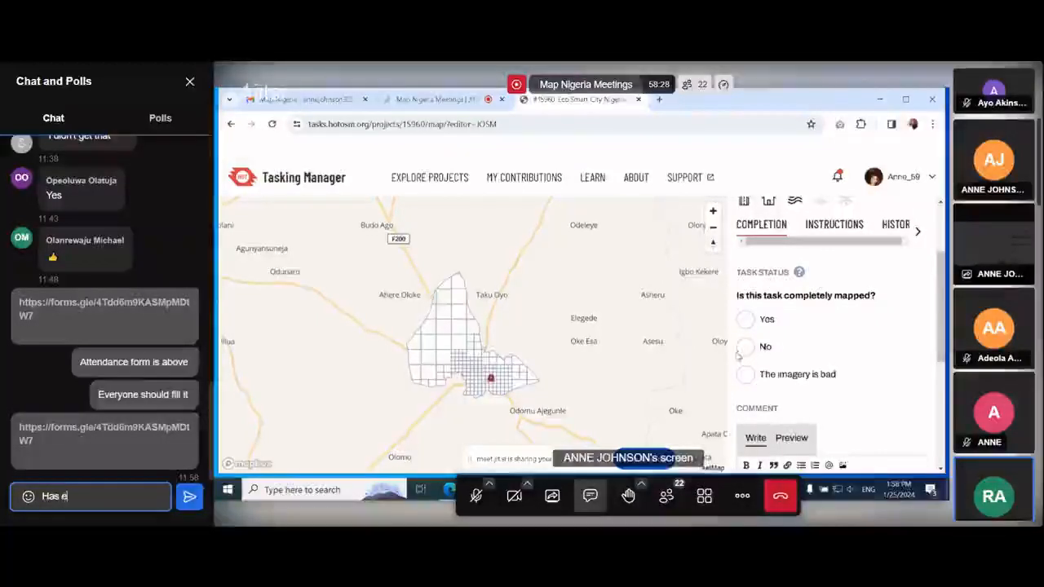
pyautogui.write('veryo')
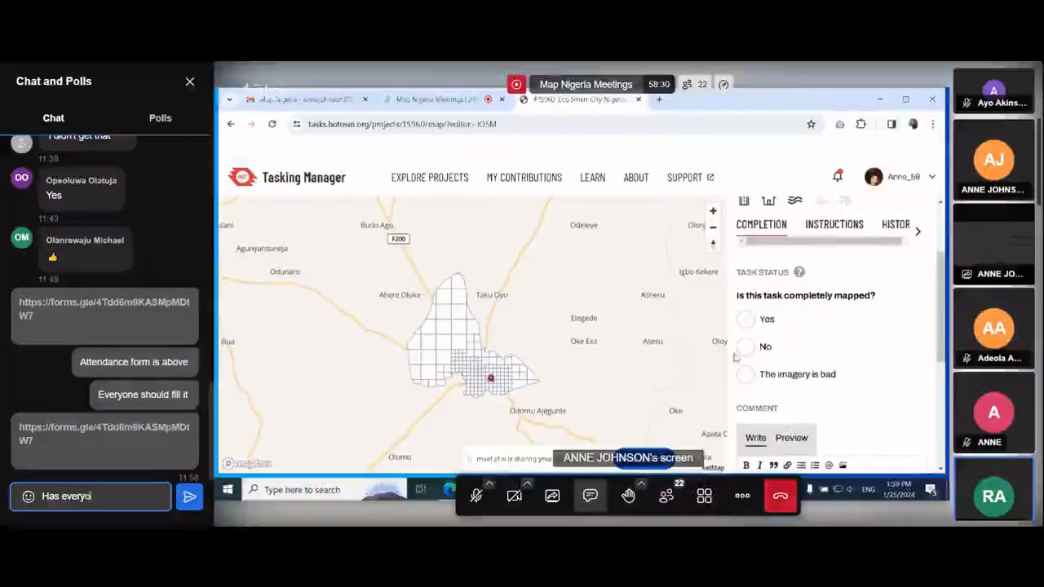
pyautogui.write('ne fi')
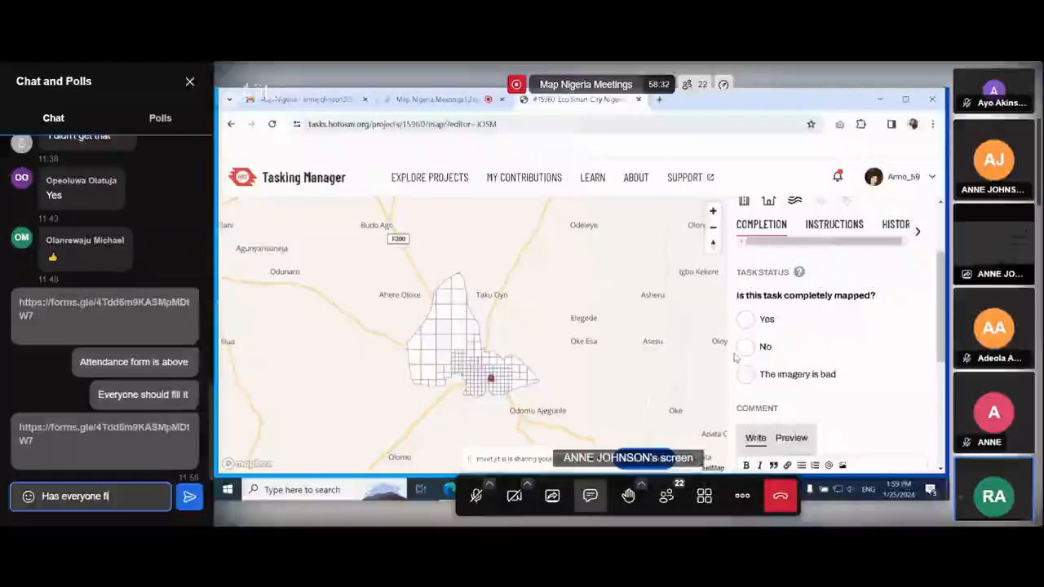
pyautogui.write('lled the atte')
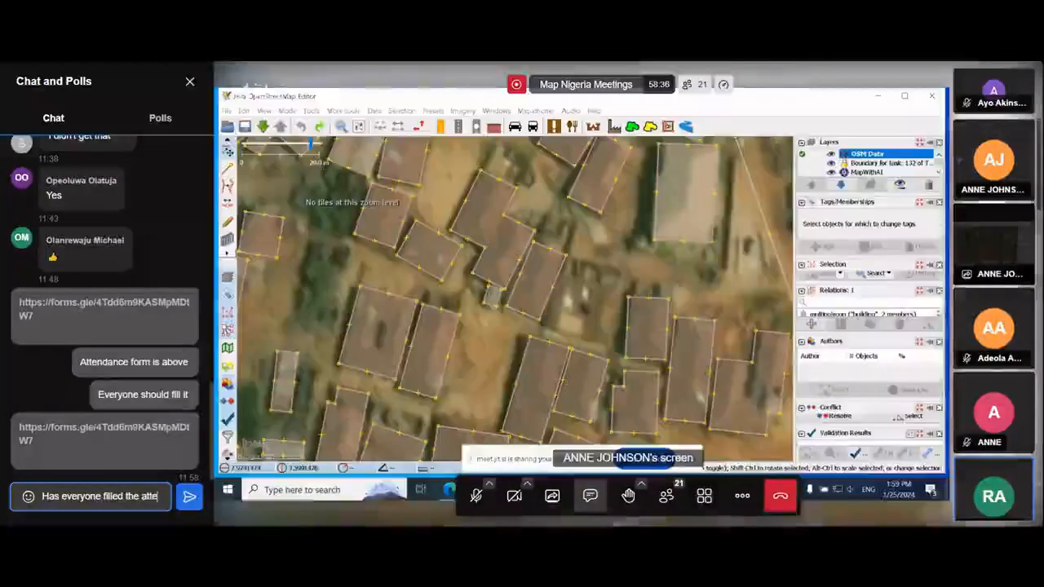
pyautogui.write('ndanc')
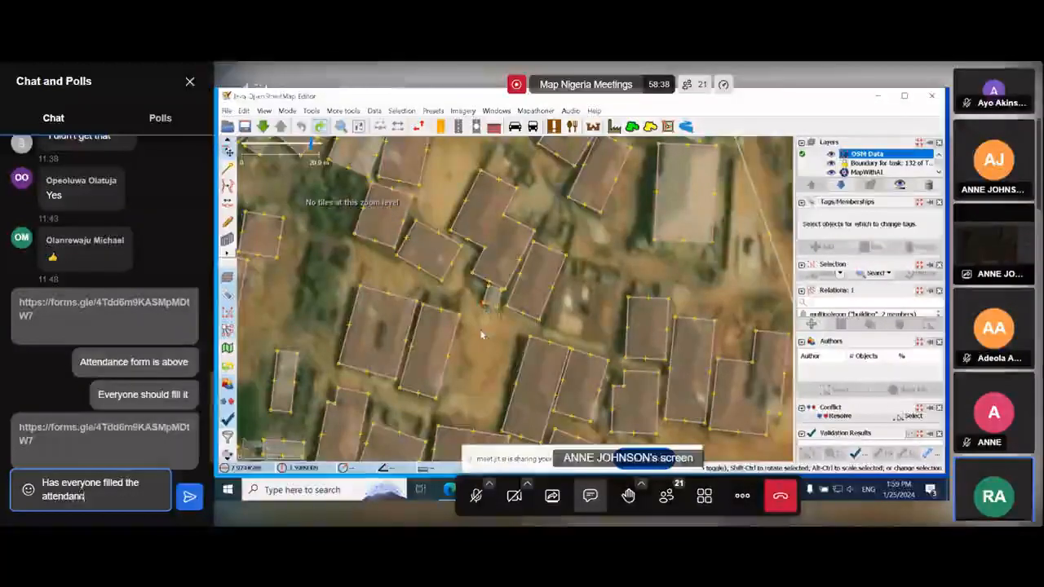
pyautogui.write('e form?')
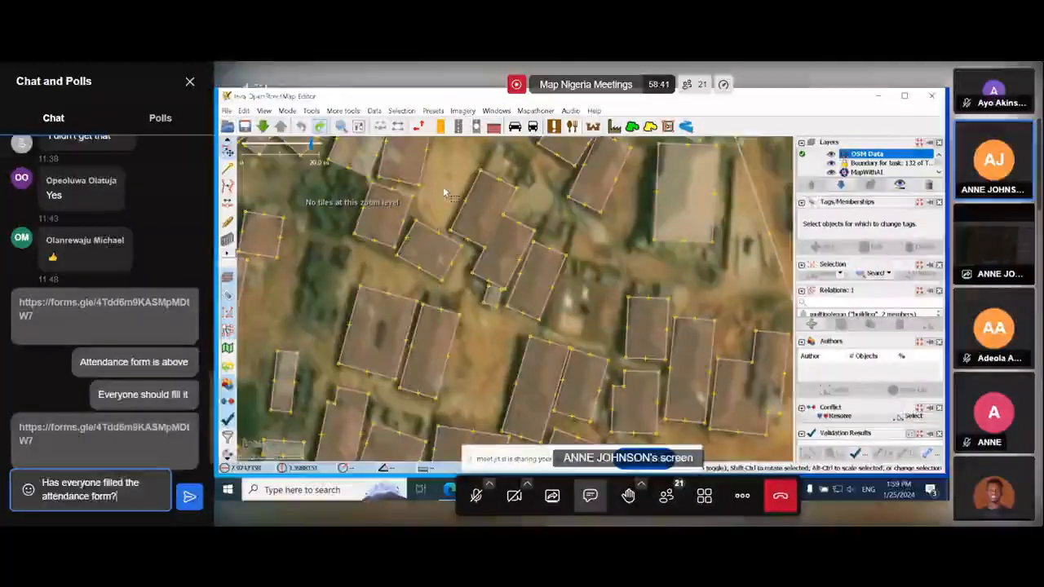
pyautogui.press('Return')
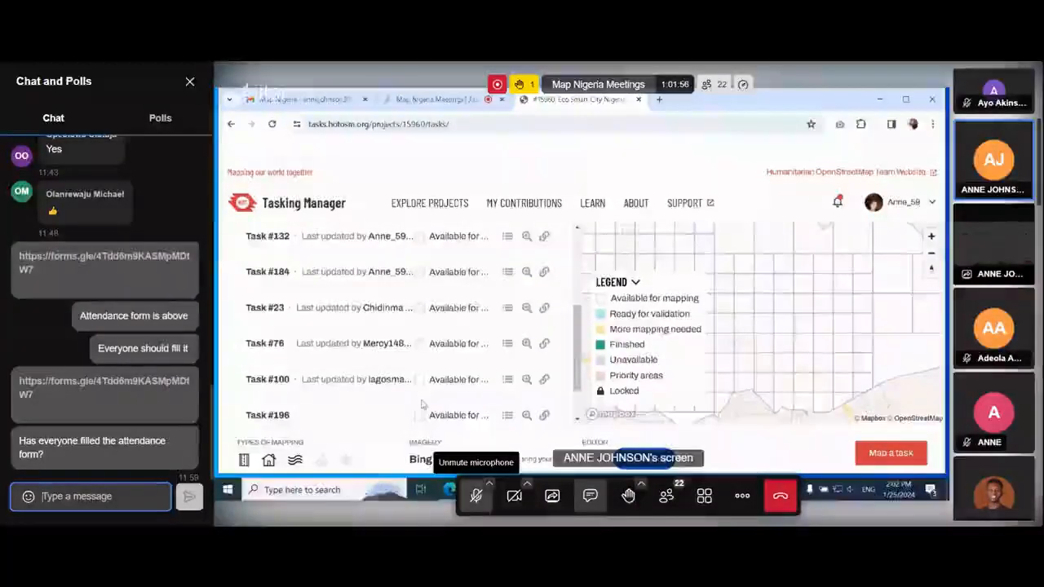
# Close the chat panel and switch to the JOSM editor window.
pyautogui.click(190, 82)
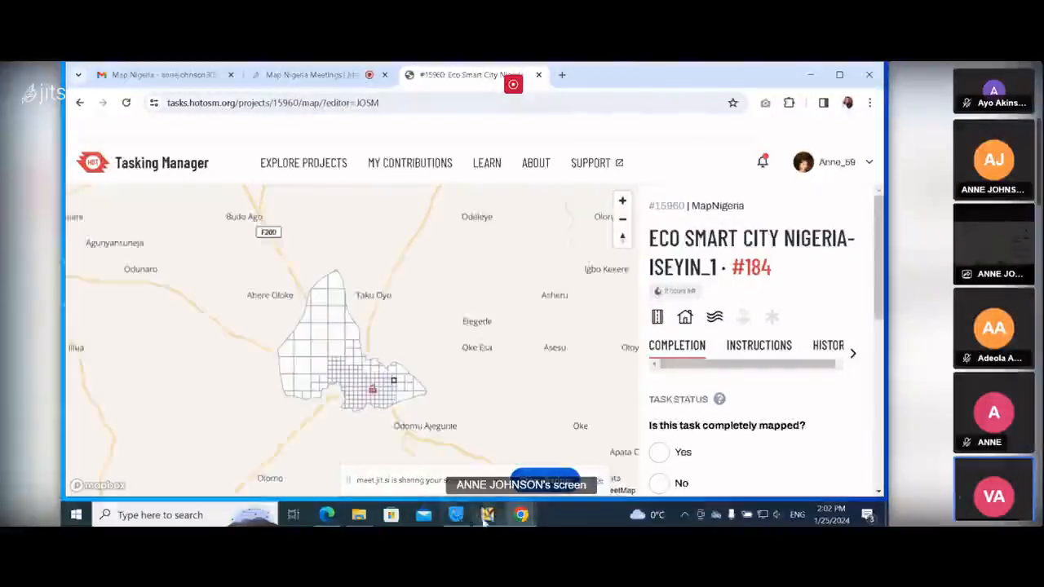
pyautogui.moveTo(486, 517)
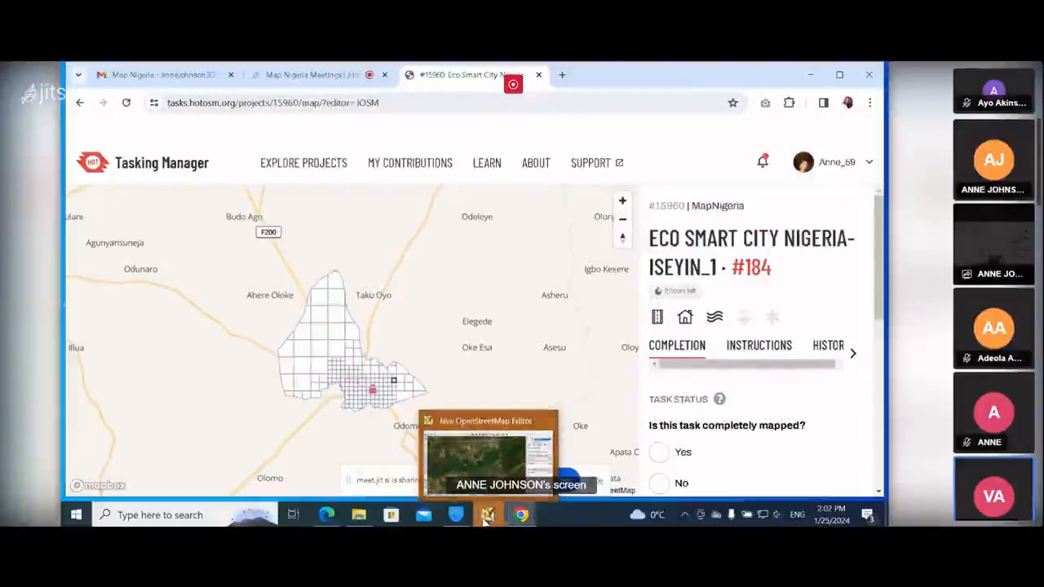
pyautogui.click(486, 515)
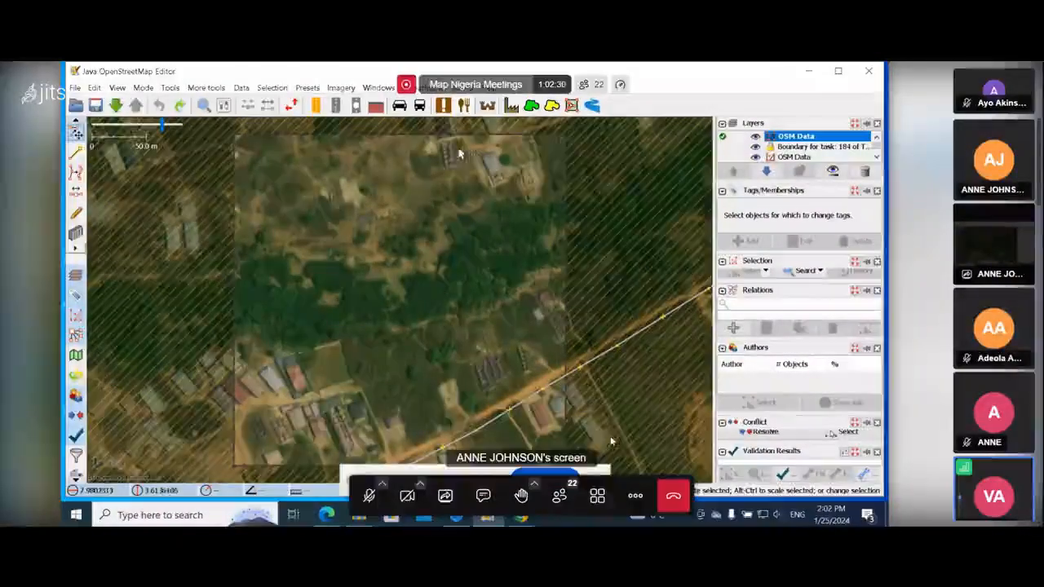
# Scroll through the layers list and delete the MapWithAI layer.
pyautogui.scroll(4, 450, 183)
pyautogui.scroll(-3, 450, 188)
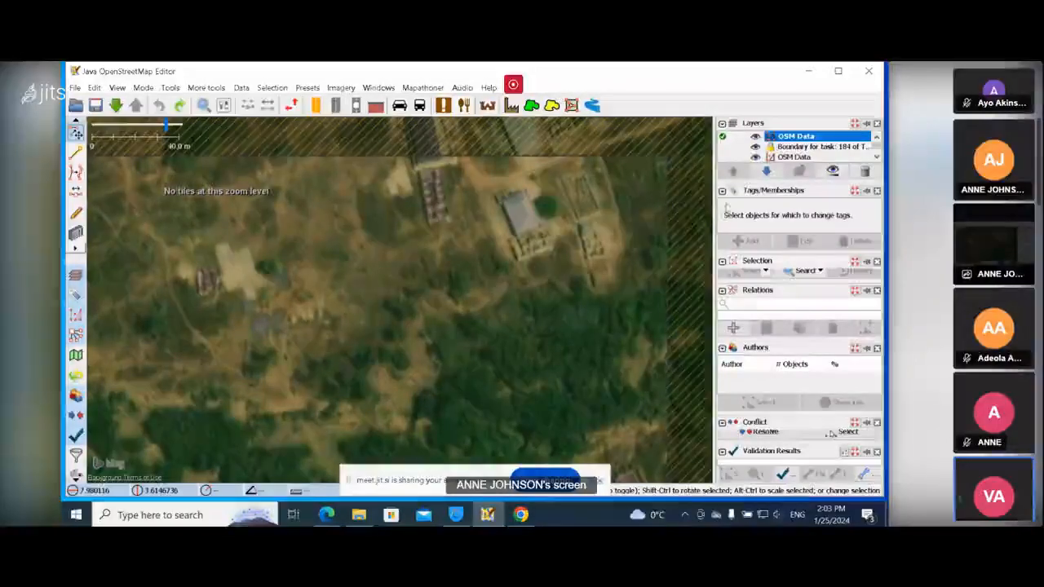
pyautogui.scroll(-2, 804, 147)
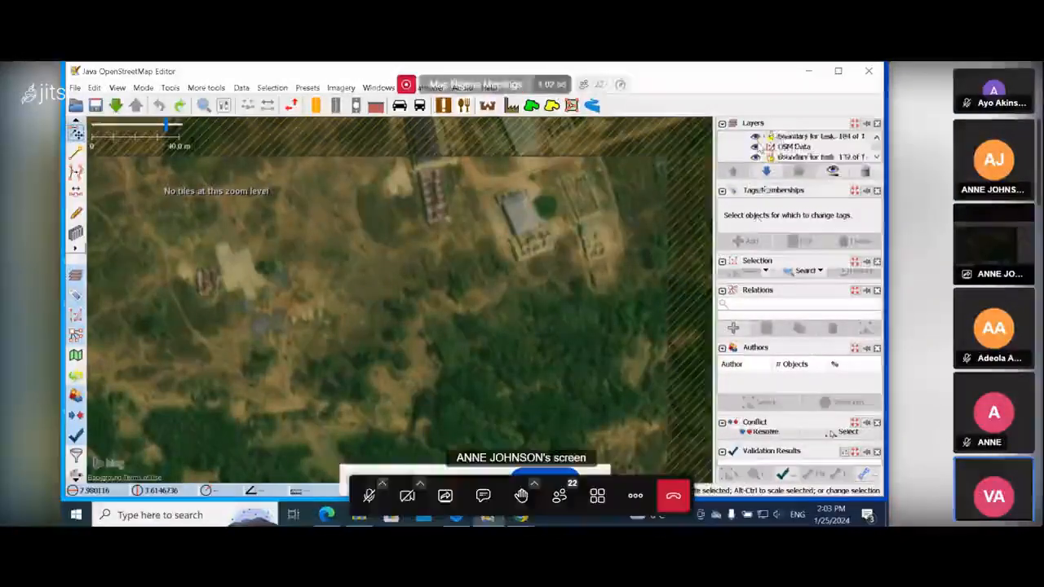
pyautogui.scroll(2, 804, 146)
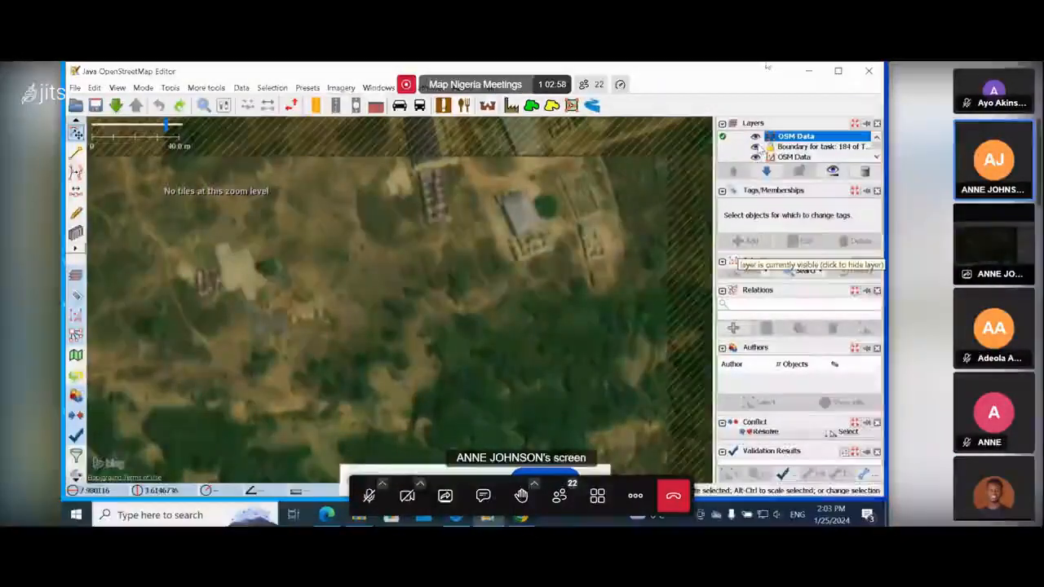
pyautogui.scroll(-2, 758, 152)
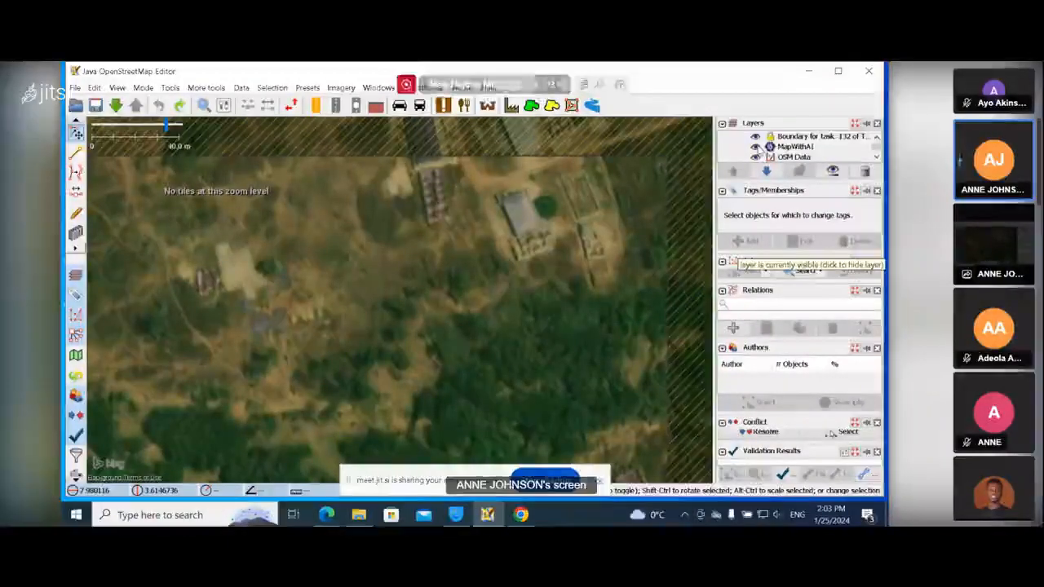
pyautogui.scroll(2, 759, 153)
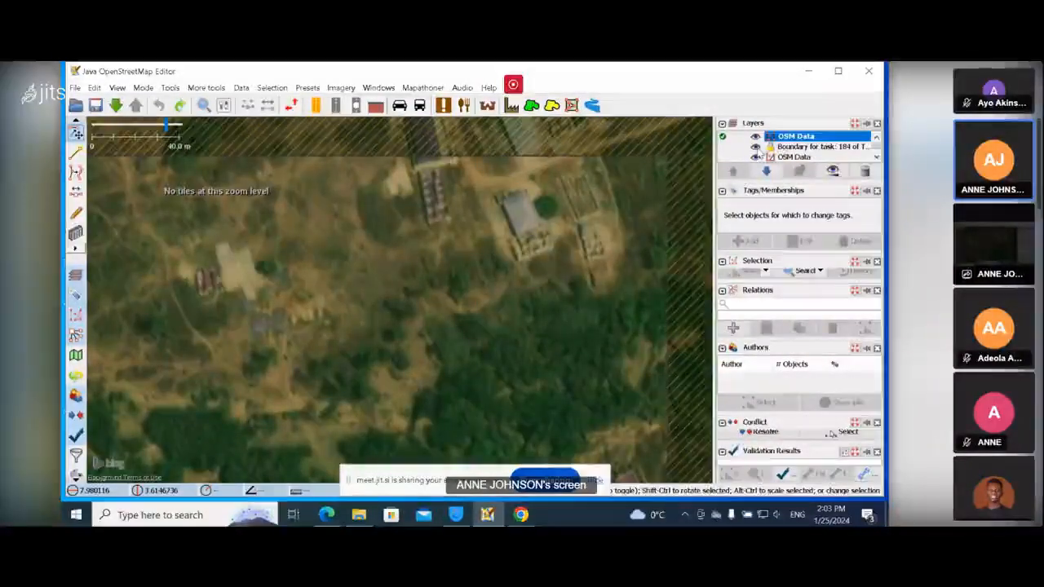
pyautogui.moveTo(398, 453)
pyautogui.click(369, 488)
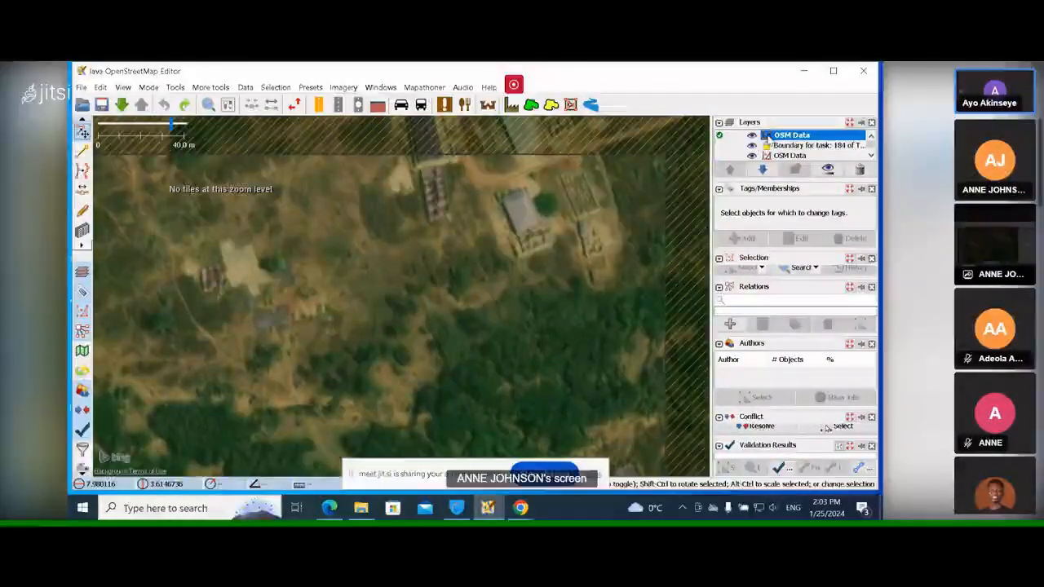
pyautogui.scroll(-1, 803, 147)
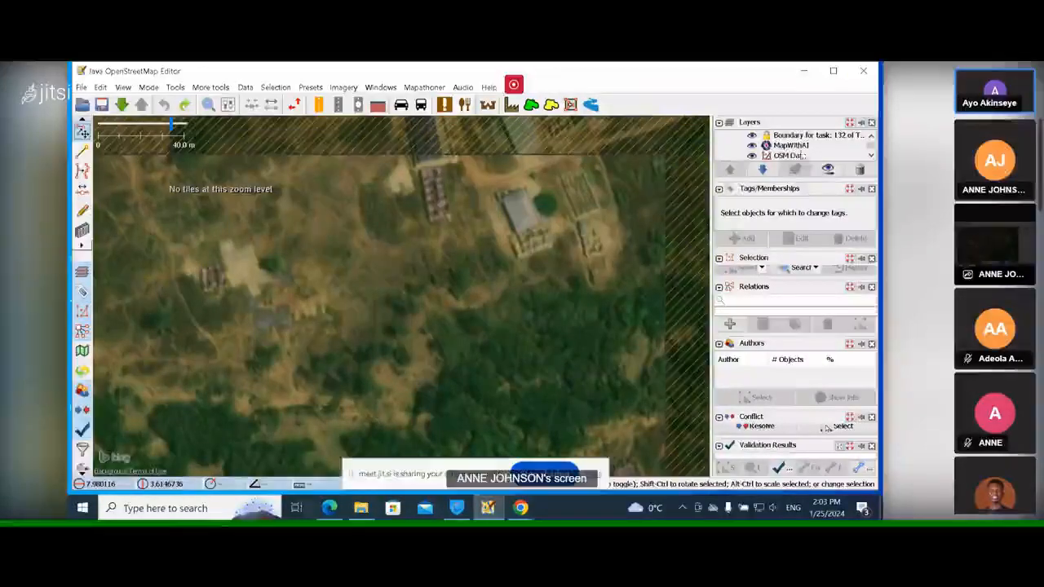
pyautogui.scroll(-1, 803, 155)
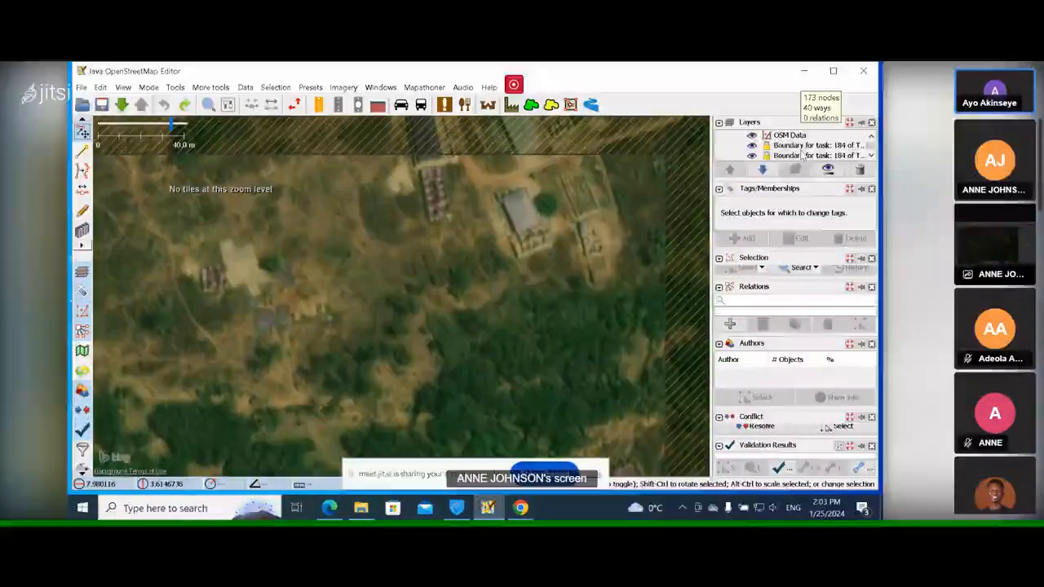
pyautogui.scroll(2, 803, 155)
pyautogui.click(799, 137)
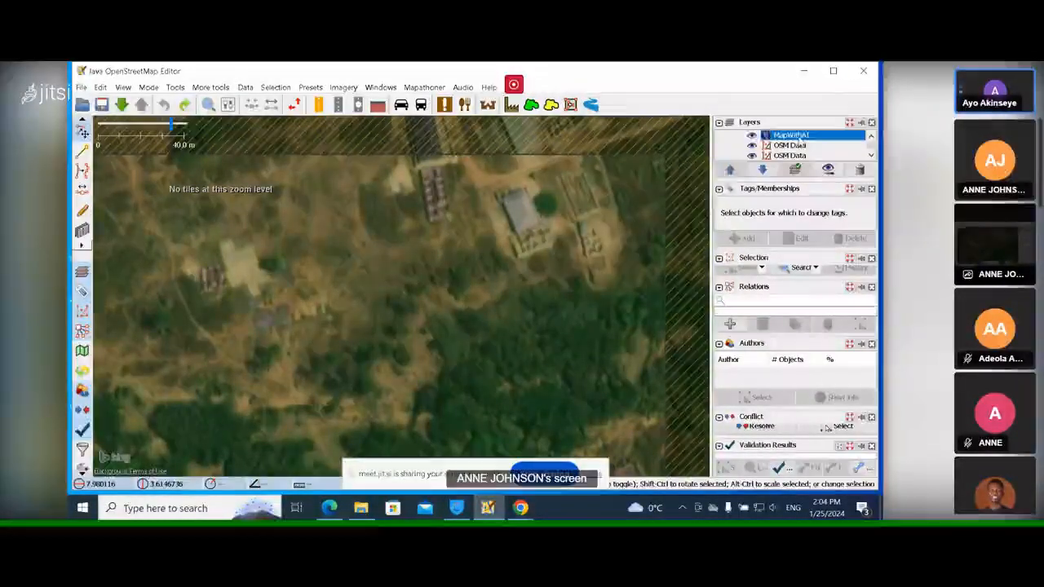
pyautogui.click(860, 169)
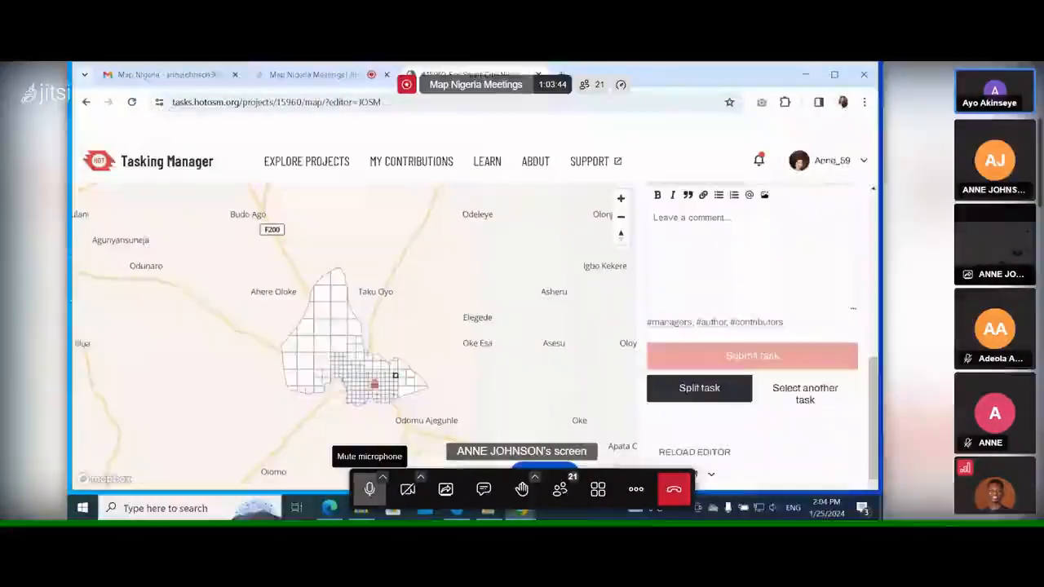
pyautogui.click(370, 489)
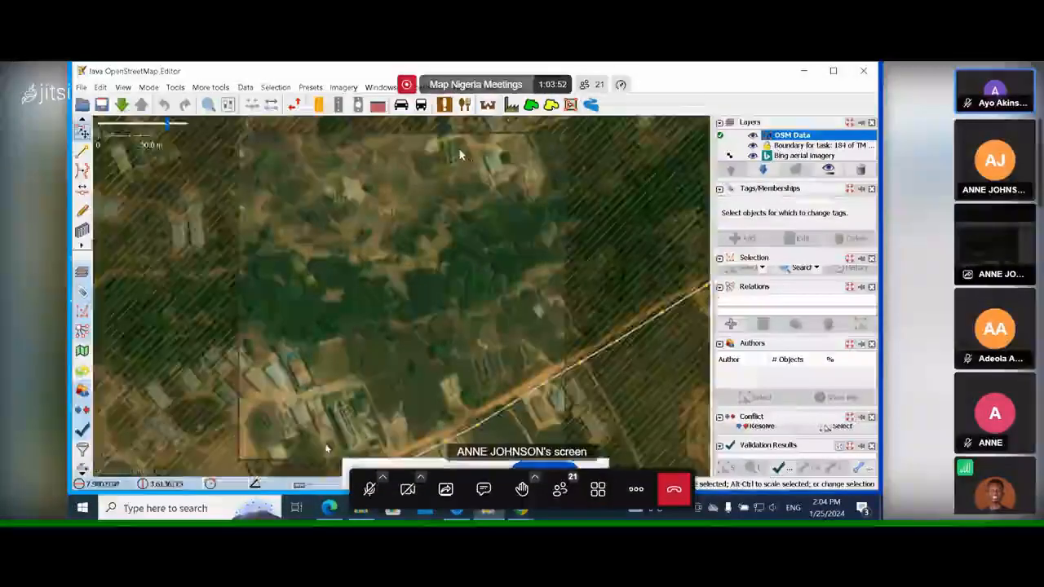
pyautogui.click(370, 487)
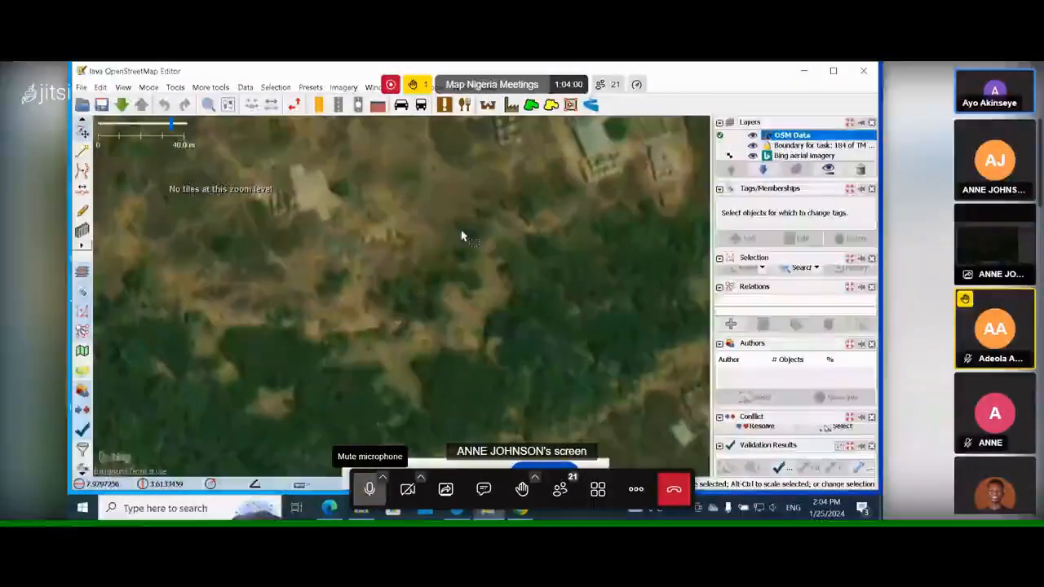
pyautogui.click(369, 489)
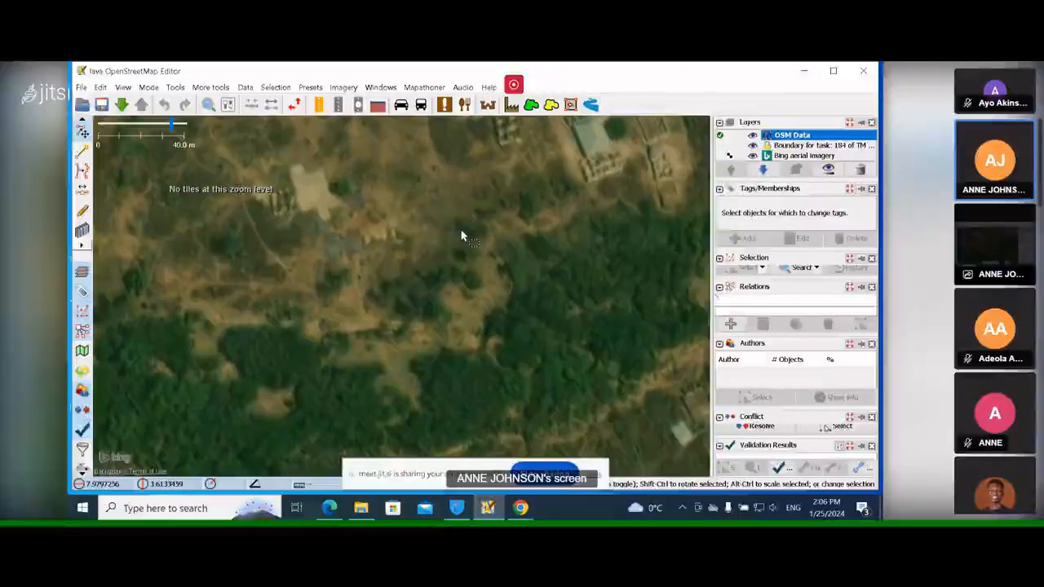
# Switch to the Tasking Manager browser tab and scroll up to the task completion question.
pyautogui.moveTo(568, 487)
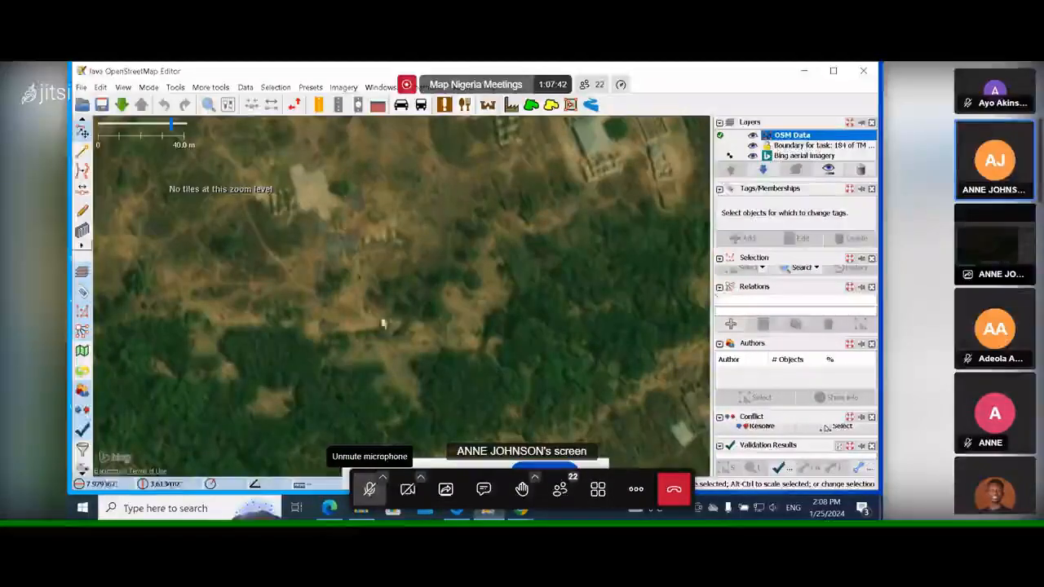
pyautogui.moveTo(522, 514)
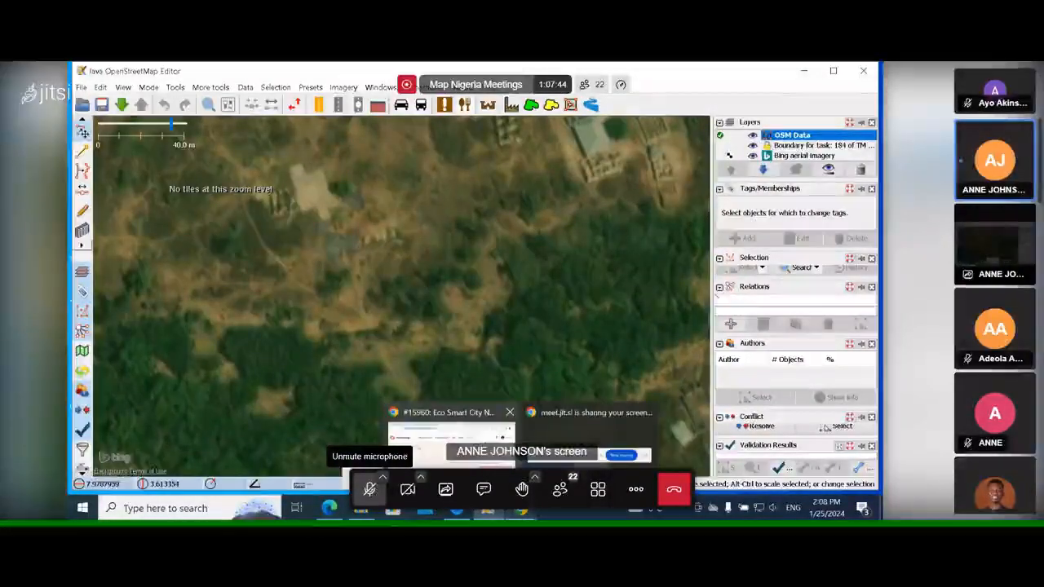
pyautogui.click(484, 411)
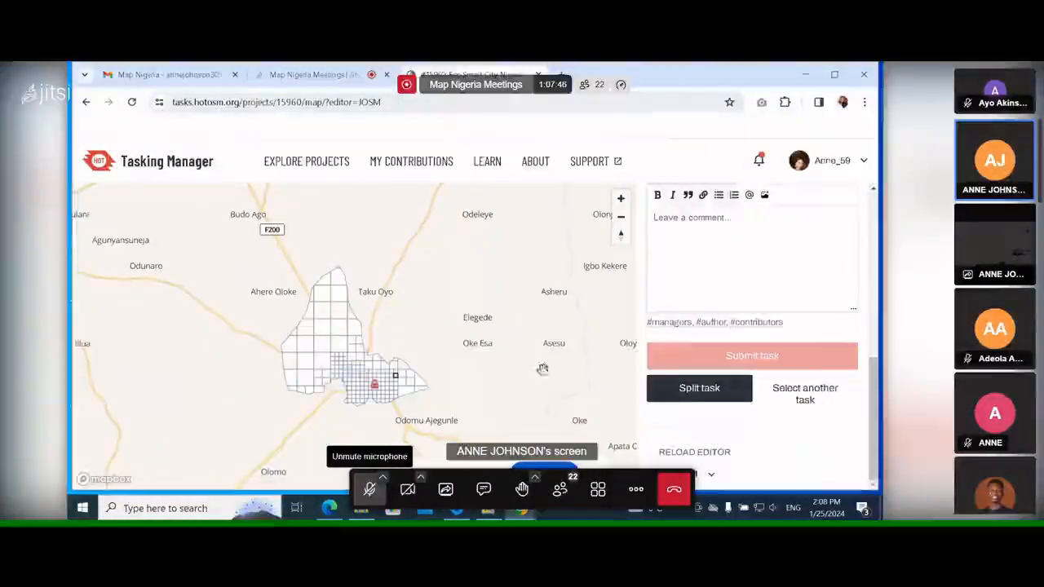
pyautogui.scroll(2, 705, 336)
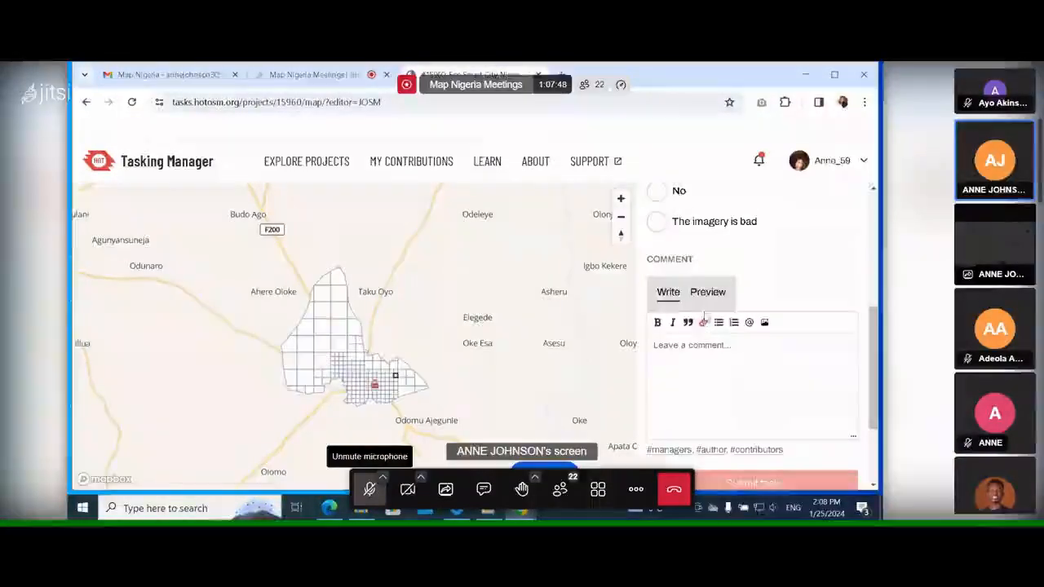
pyautogui.scroll(1, 705, 320)
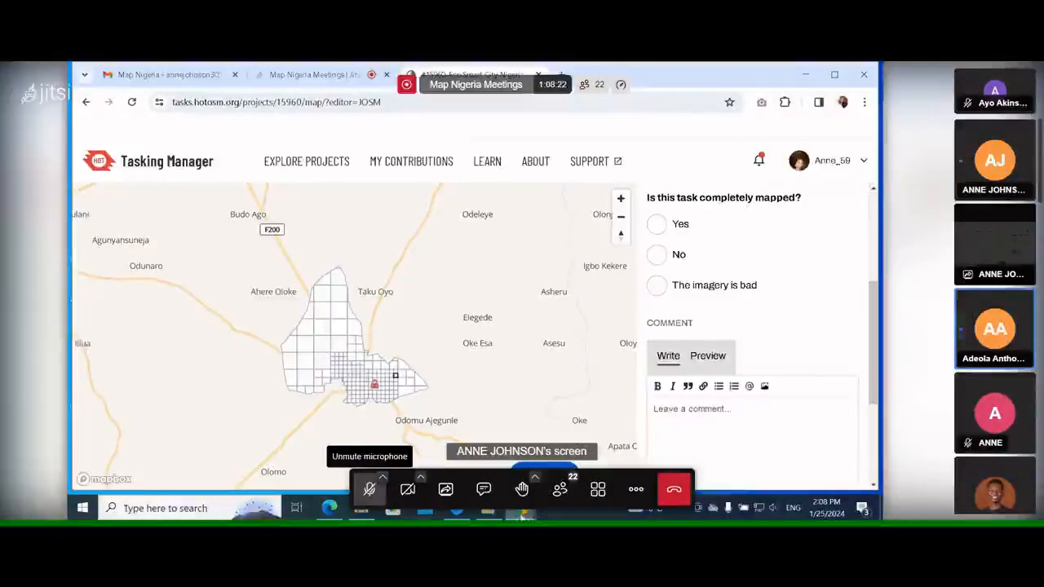
# Switch back to the JOSM editor window.
pyautogui.moveTo(490, 511)
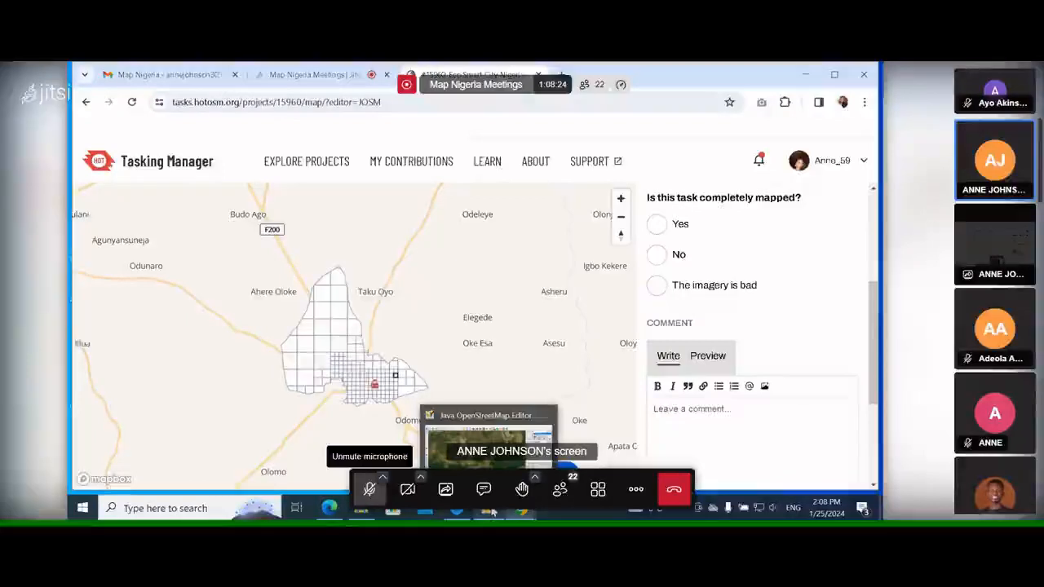
pyautogui.click(490, 511)
pyautogui.click(371, 488)
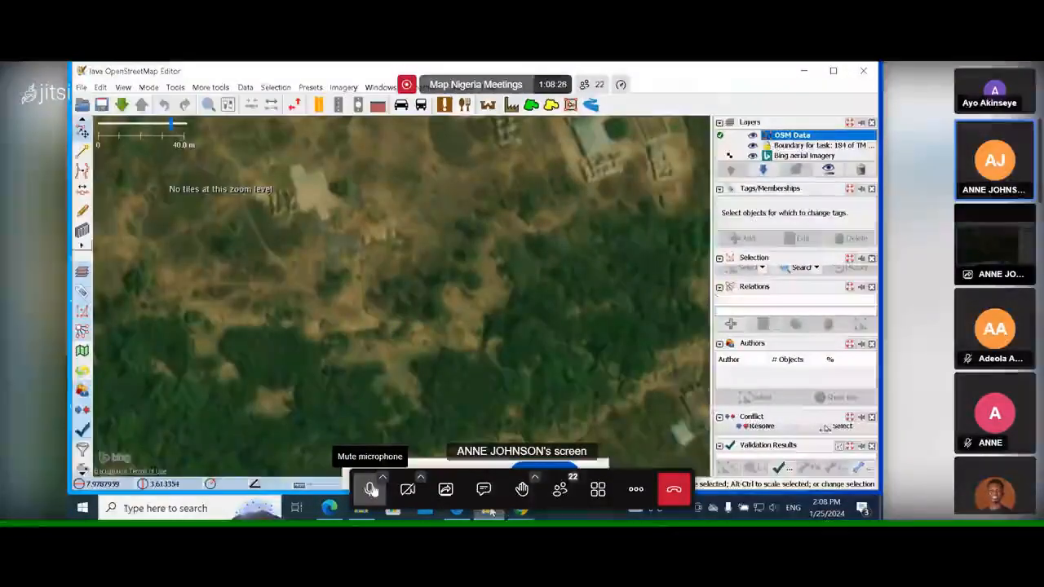